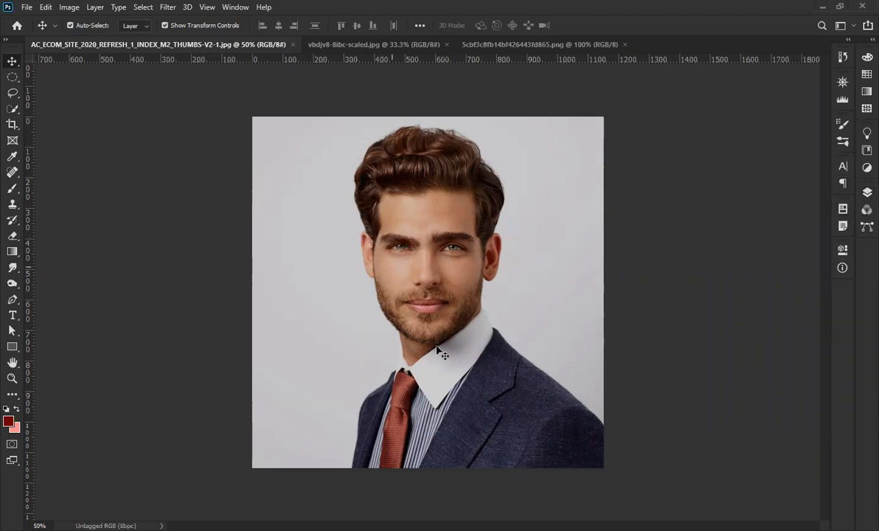
Select the man in the portrait image automatically with the Subject command.
{"action": "left_click", "coordinate": [596, 47]}
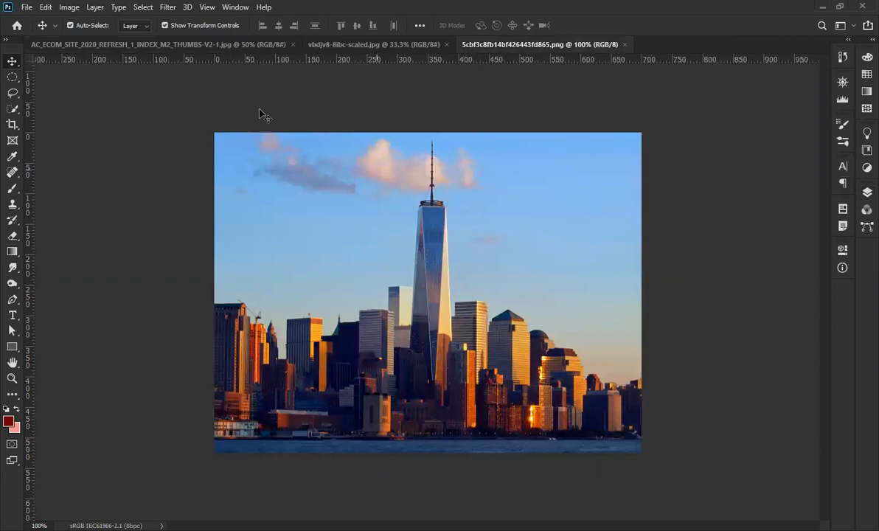
{"action": "left_click", "coordinate": [133, 43]}
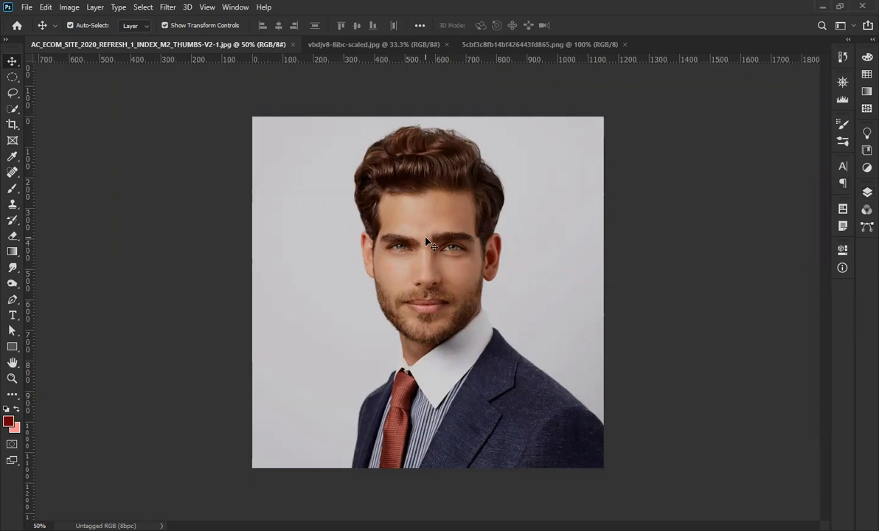
{"action": "left_click", "coordinate": [866, 192]}
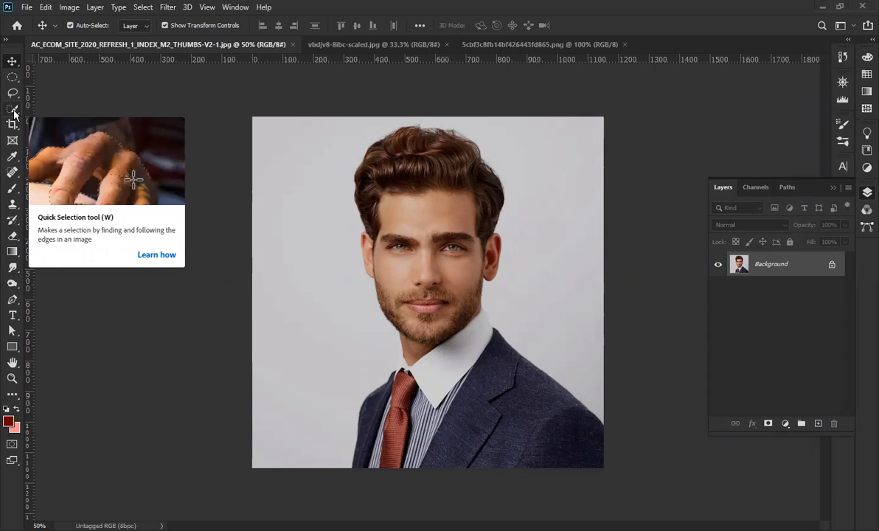
{"action": "left_click", "coordinate": [144, 7]}
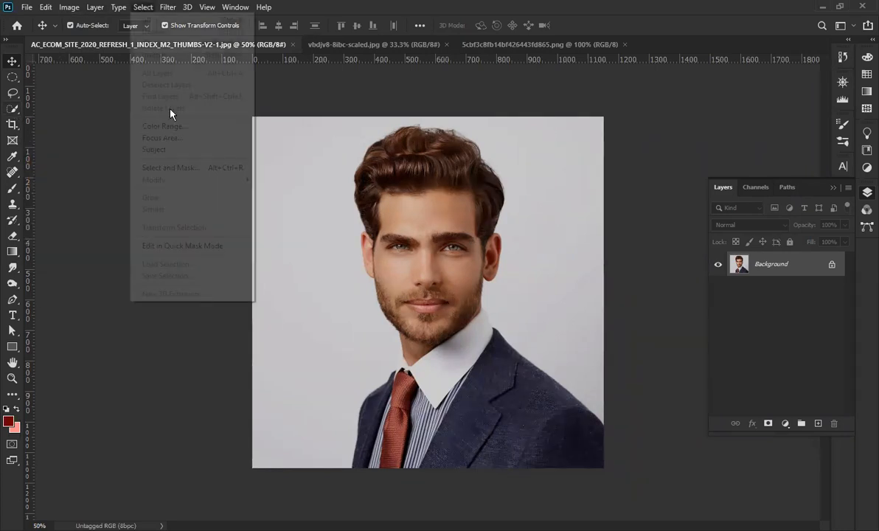
{"action": "left_click", "coordinate": [172, 149]}
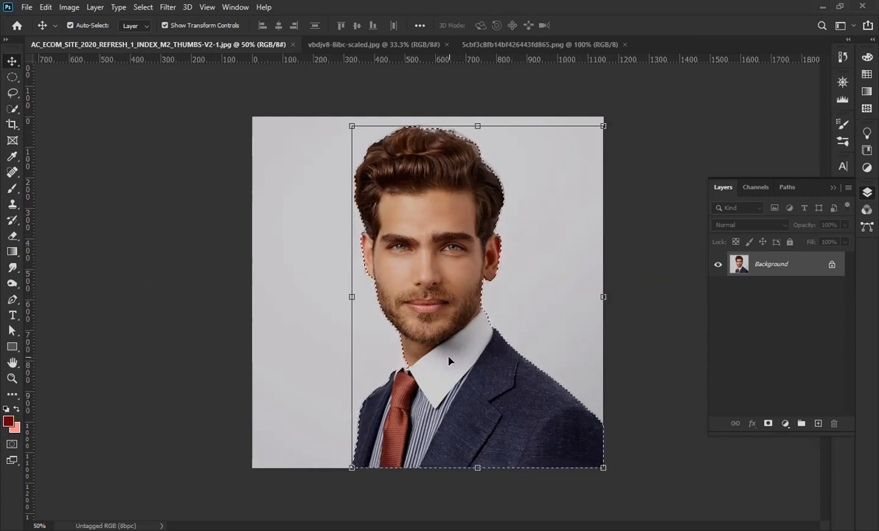
Add the missed piece of white shirt collar beside the tie knot to the selection with the Quick Selection tool.
{"action": "scroll", "coordinate": [395, 377], "scroll_direction": "up", "scroll_amount": 5}
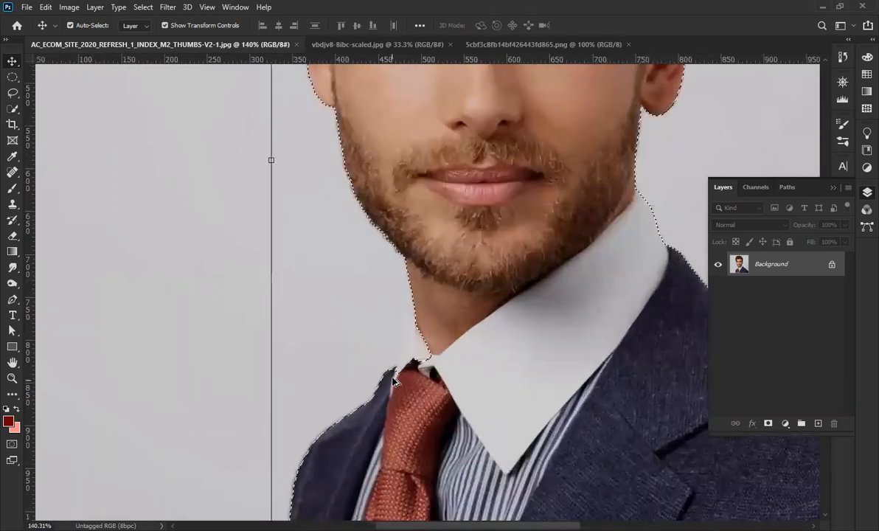
{"action": "scroll", "coordinate": [395, 381], "scroll_direction": "down", "scroll_amount": 5}
{"action": "scroll", "coordinate": [404, 361], "scroll_direction": "up", "scroll_amount": 1}
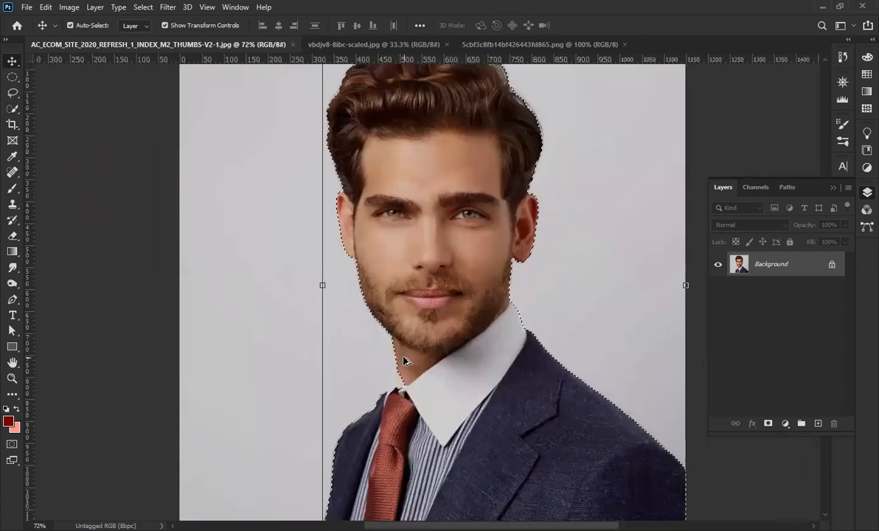
{"action": "scroll", "coordinate": [404, 361], "scroll_direction": "up", "scroll_amount": 4}
{"action": "scroll", "coordinate": [392, 379], "scroll_direction": "down", "scroll_amount": 2}
{"action": "scroll", "coordinate": [387, 394], "scroll_direction": "up", "scroll_amount": 3}
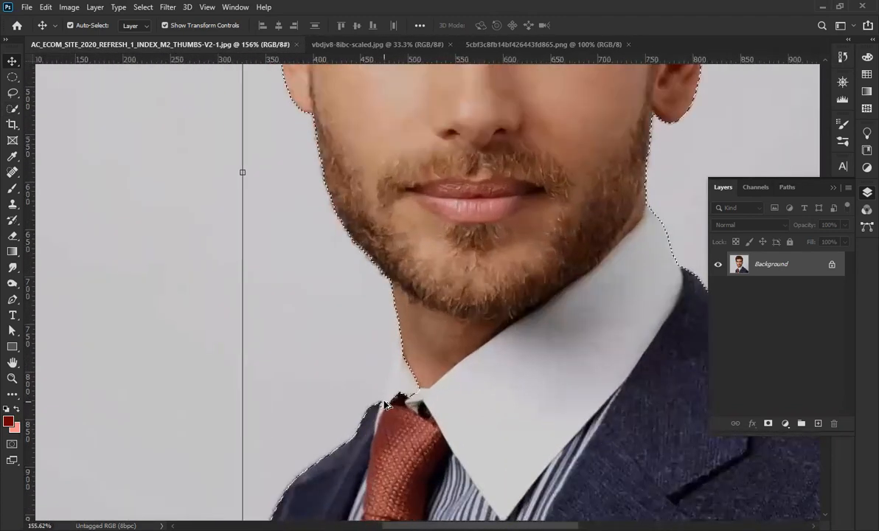
{"action": "scroll", "coordinate": [390, 398], "scroll_direction": "down", "scroll_amount": 3}
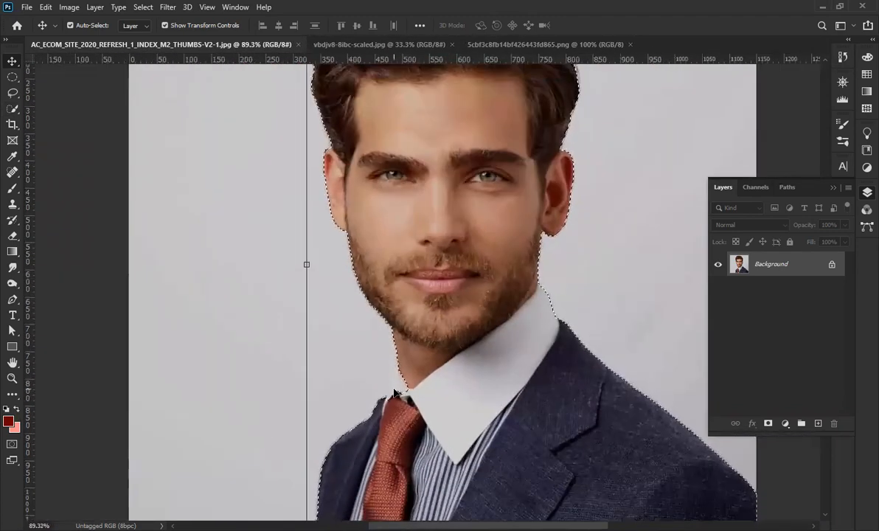
{"action": "key", "text": "w"}
{"action": "key", "text": "bracketleft"}
{"action": "key", "text": "bracketleft"}
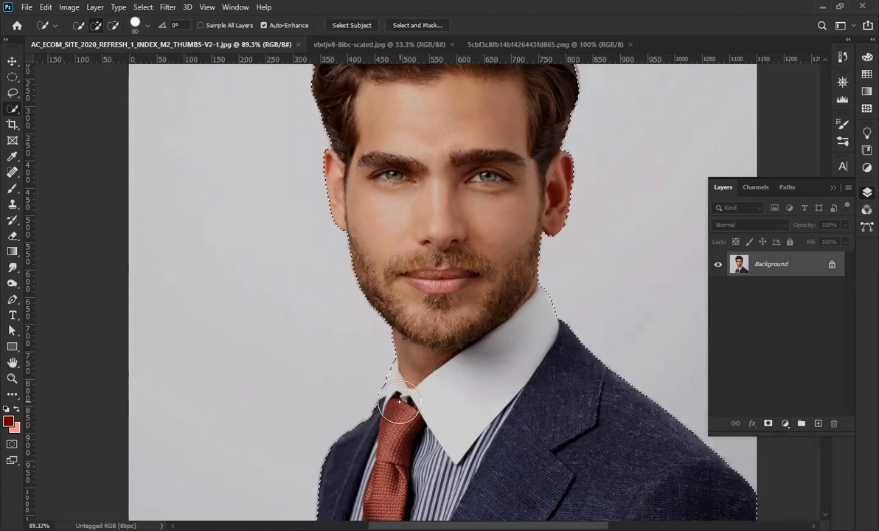
Copy the selected man onto a new layer and return to the Move tool.
{"action": "scroll", "coordinate": [483, 290], "scroll_direction": "down", "scroll_amount": 5}
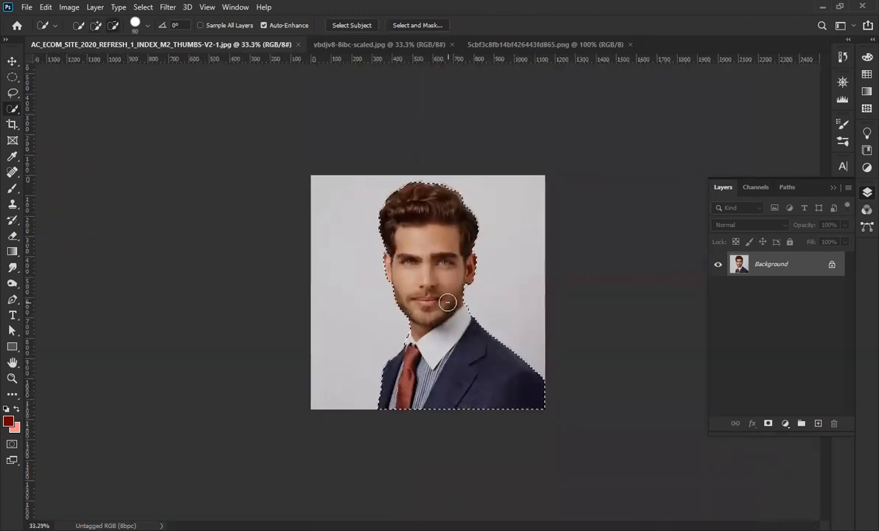
{"action": "scroll", "coordinate": [448, 302], "scroll_direction": "up", "scroll_amount": 1}
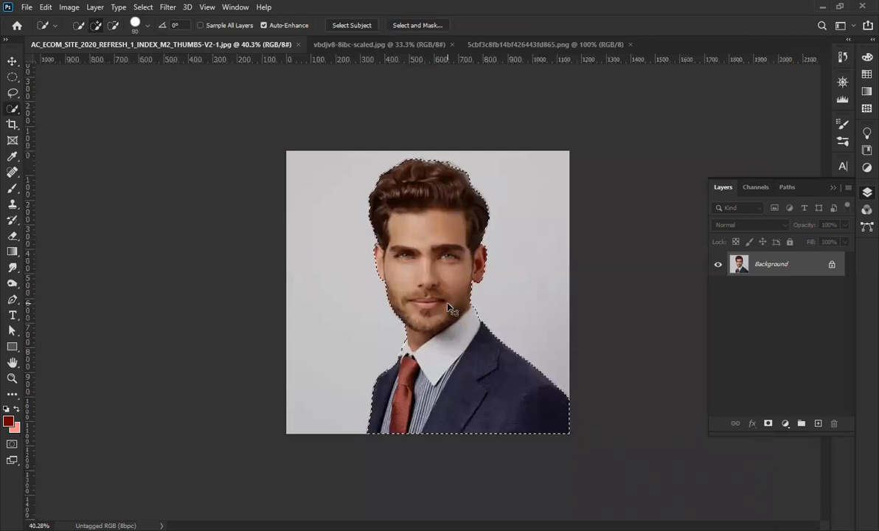
{"action": "key", "text": "ctrl+j"}
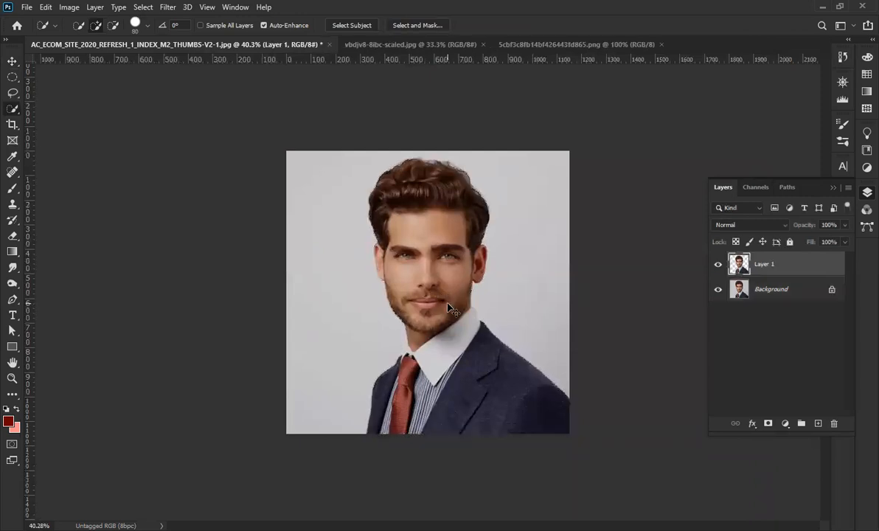
{"action": "key", "text": "v"}
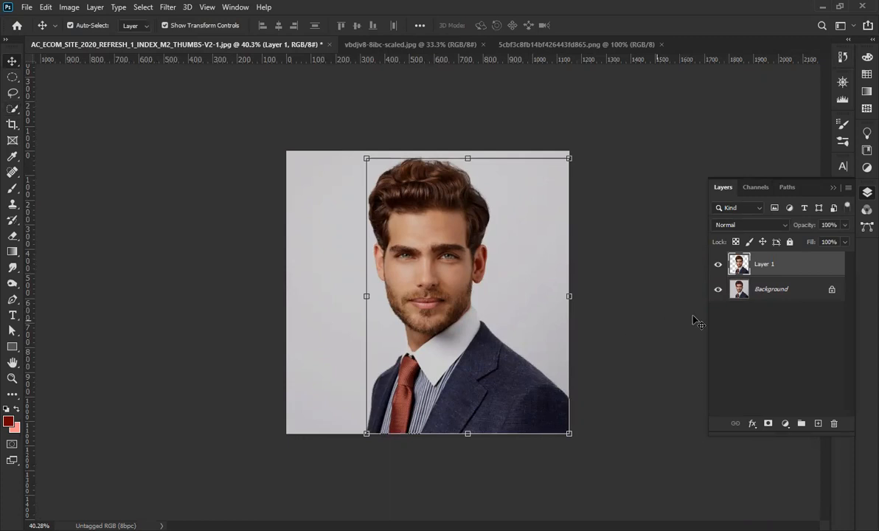
Toggle the visibility of the Background and Layer 1 to check the cutout, leaving both layers shown.
{"action": "left_click", "coordinate": [717, 289]}
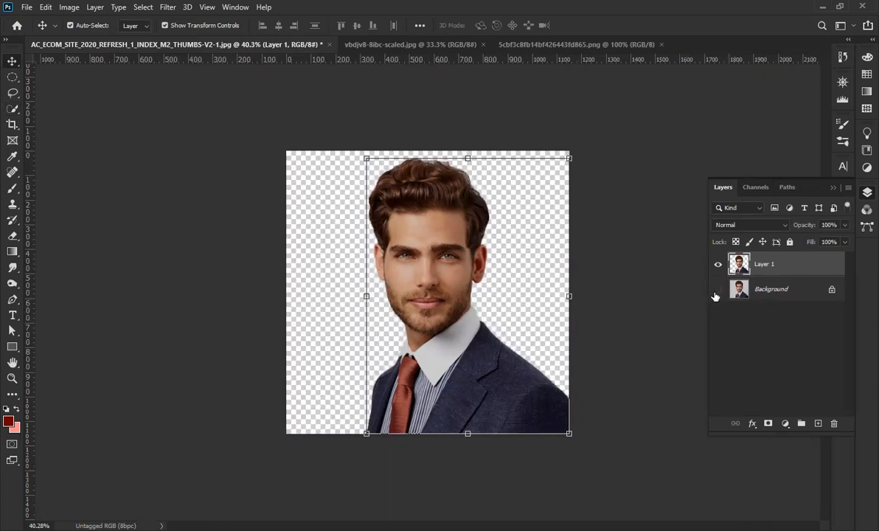
{"action": "left_click", "coordinate": [715, 292]}
{"action": "left_click", "coordinate": [715, 292]}
{"action": "left_click", "coordinate": [716, 290]}
{"action": "left_click", "coordinate": [718, 265]}
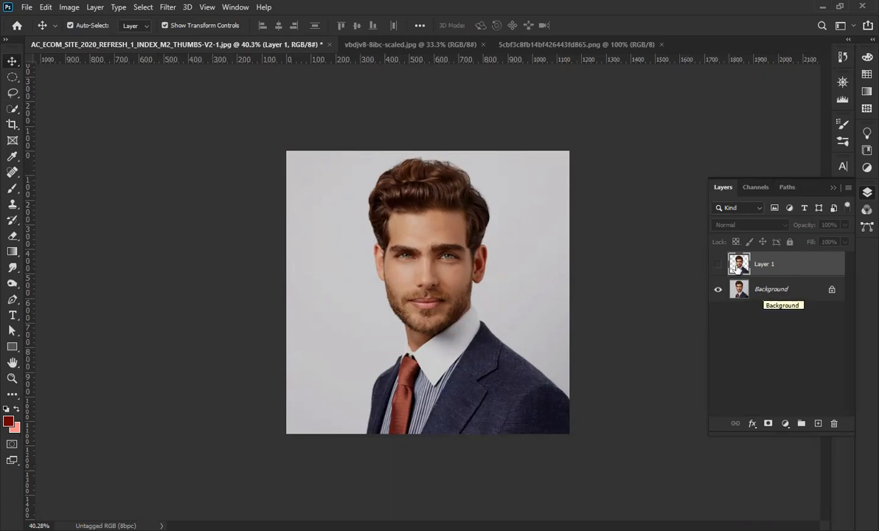
{"action": "key", "text": "ctrl+z"}
Make the Background layer active and sample the portrait's light grey backdrop as the foreground colour.
{"action": "left_click", "coordinate": [782, 299]}
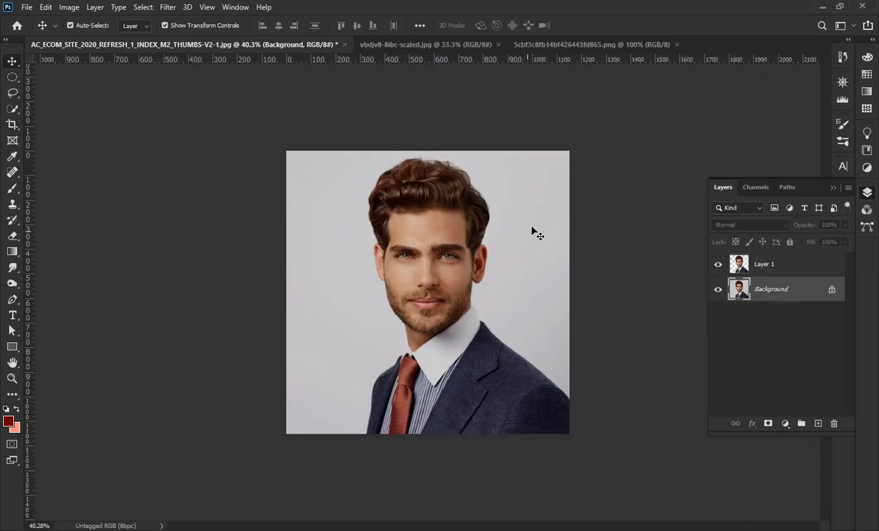
{"action": "key", "text": "i"}
{"action": "left_click", "coordinate": [539, 190]}
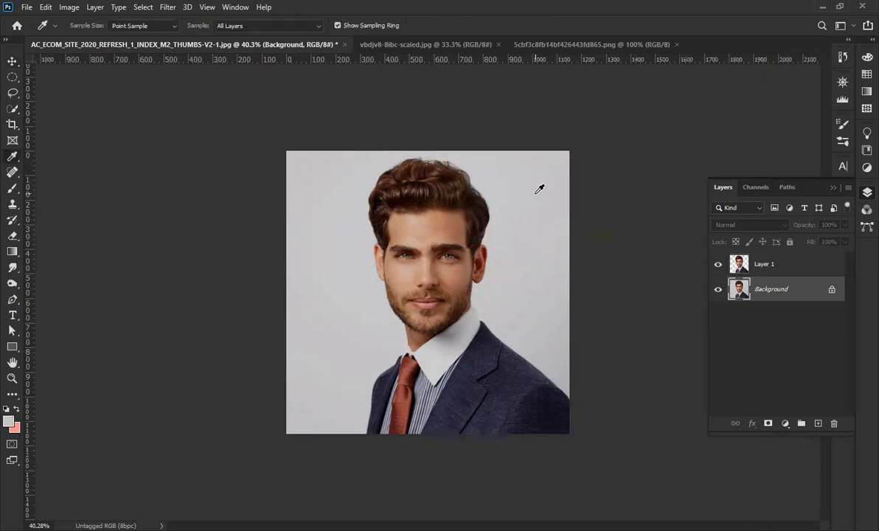
{"action": "key", "text": "v"}
{"action": "left_click", "coordinate": [12, 60]}
Fill the Background layer with the sampled grey while Layer 1 is hidden, and show Layer 1 again.
{"action": "left_click", "coordinate": [718, 264]}
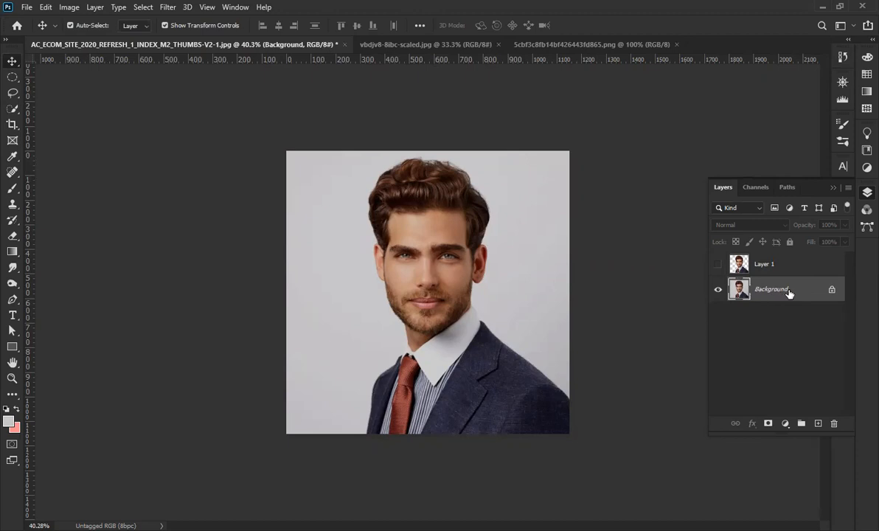
{"action": "key", "text": "alt+BackSpace"}
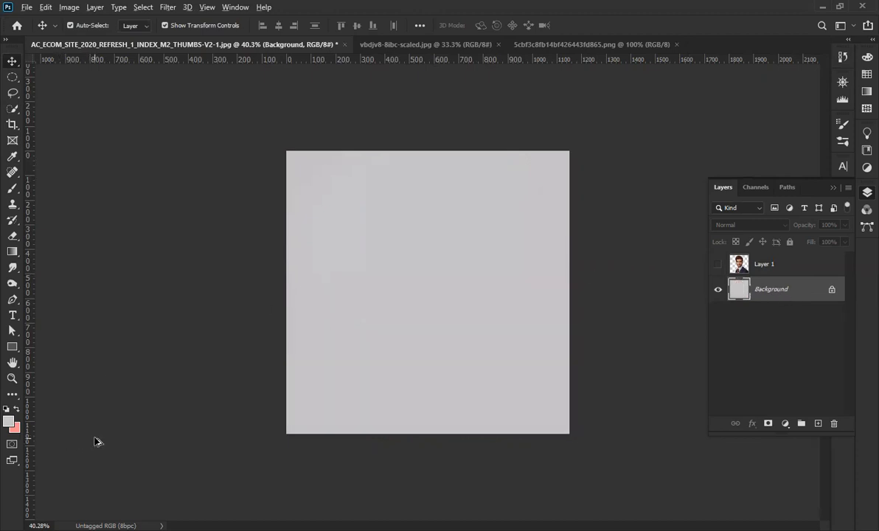
{"action": "left_click", "coordinate": [719, 264]}
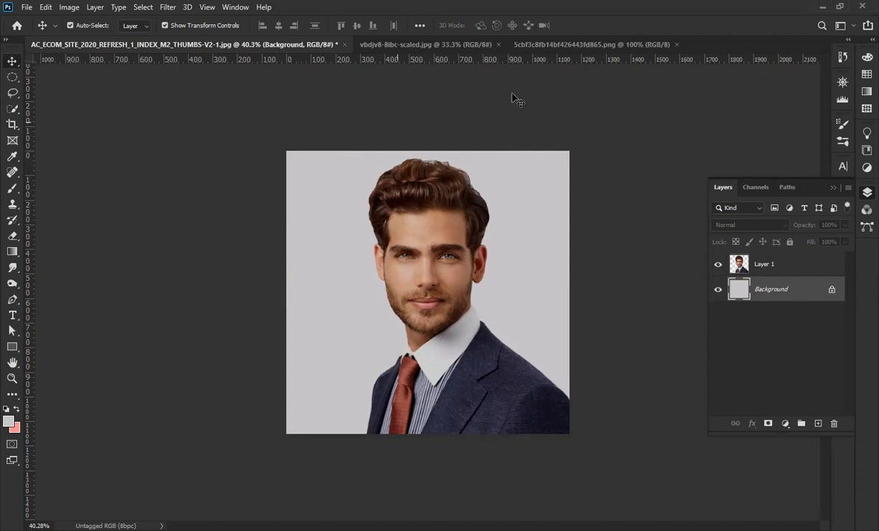
Bring the city skyline image into the portrait document, stack it above Layer 1 and place it over the man's hair.
{"action": "left_click", "coordinate": [590, 44]}
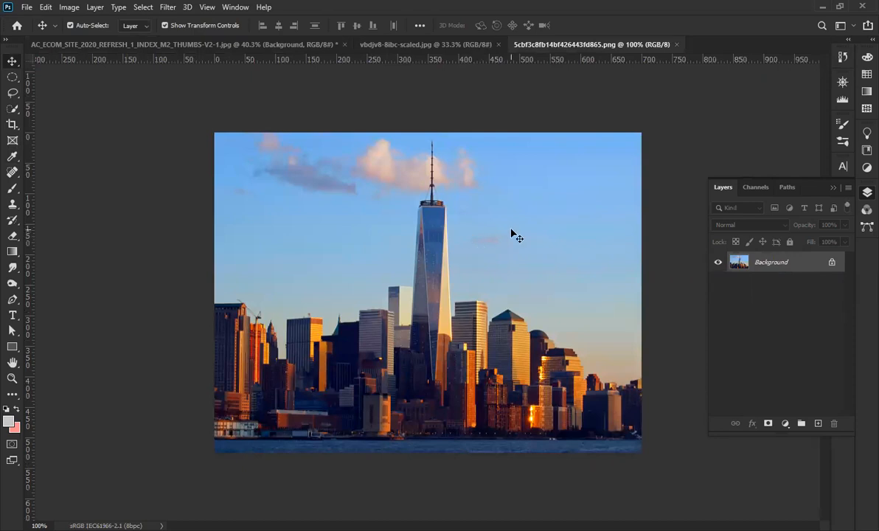
{"action": "left_click_drag", "start_coordinate": [470, 294], "coordinate": [424, 284]}
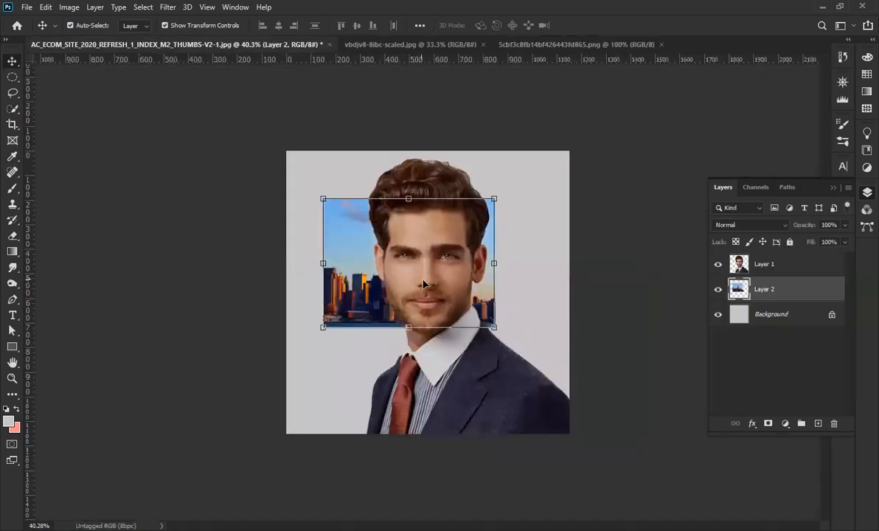
{"action": "left_click_drag", "start_coordinate": [358, 279], "coordinate": [376, 242]}
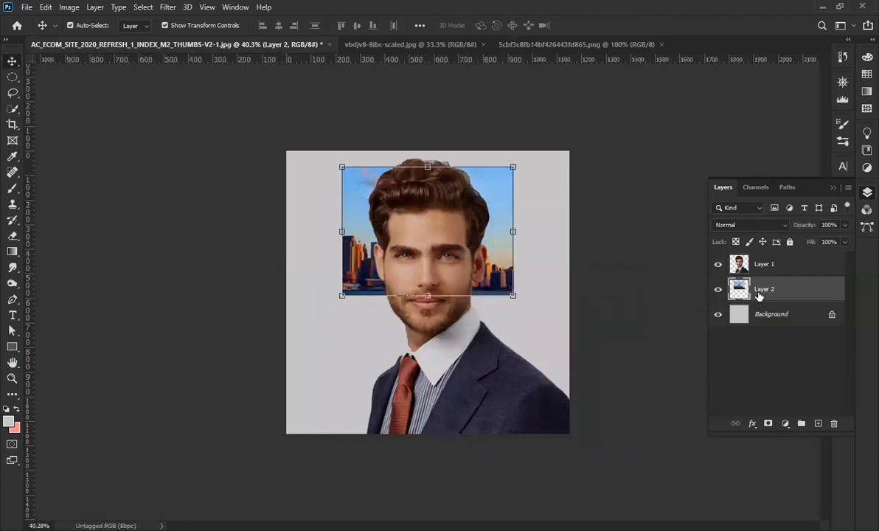
{"action": "key", "text": "ctrl+bracketright"}
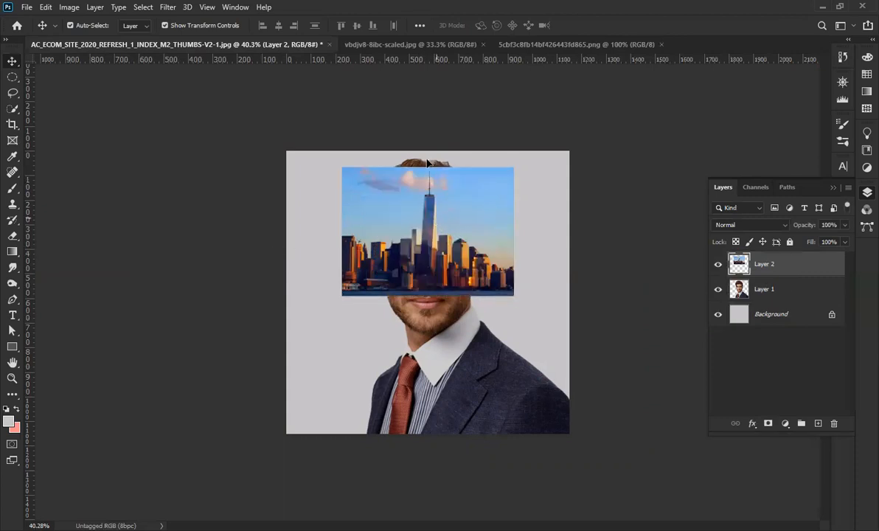
{"action": "left_click_drag", "start_coordinate": [428, 162], "coordinate": [417, 103]}
Scale the skyline and man layers together to 89.56% and move them against the canvas's right edge.
{"action": "left_click", "coordinate": [463, 284], "text": "shift"}
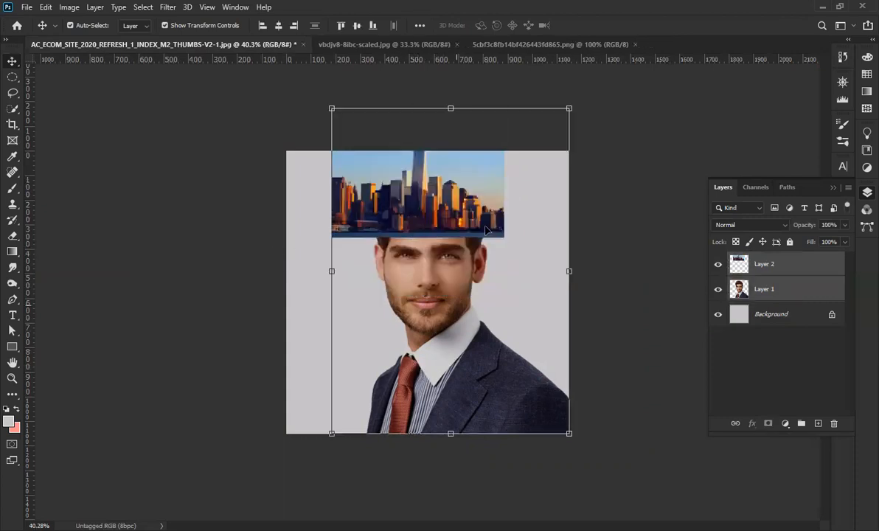
{"action": "left_click_drag", "start_coordinate": [569, 108], "coordinate": [549, 134]}
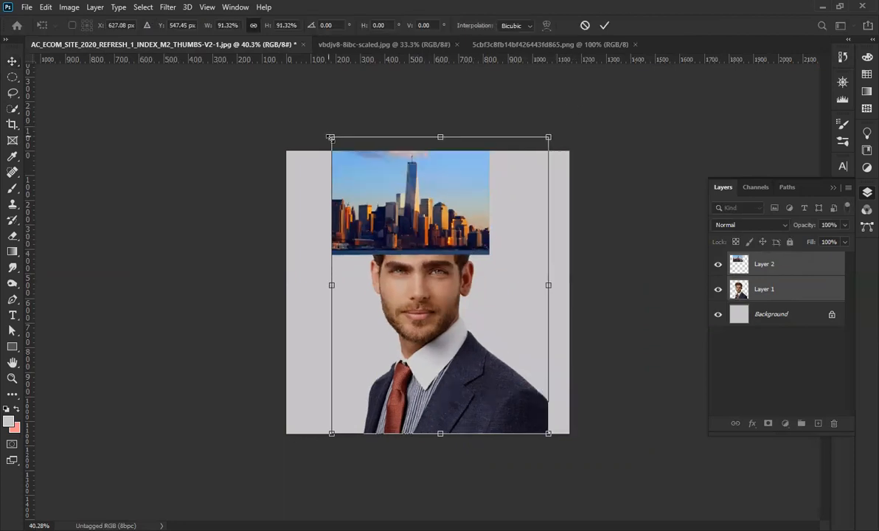
{"action": "left_click_drag", "start_coordinate": [332, 138], "coordinate": [336, 142]}
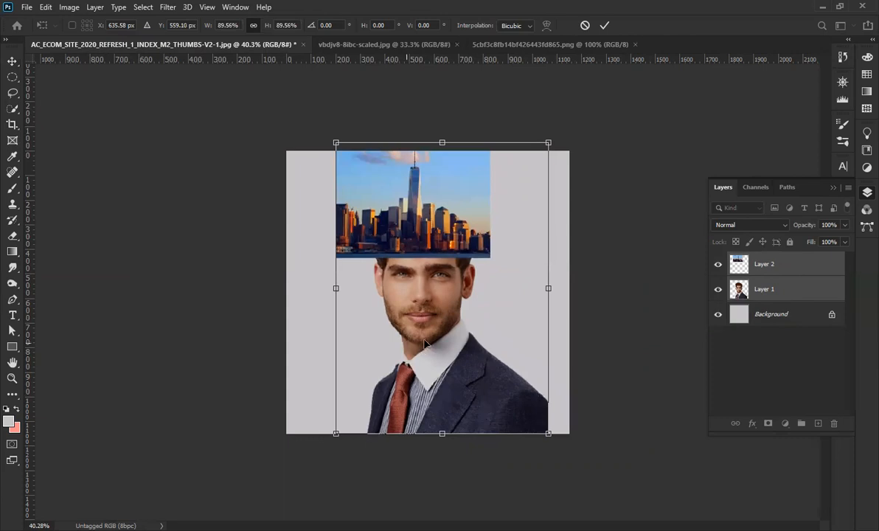
{"action": "left_click_drag", "start_coordinate": [425, 346], "coordinate": [445, 347]}
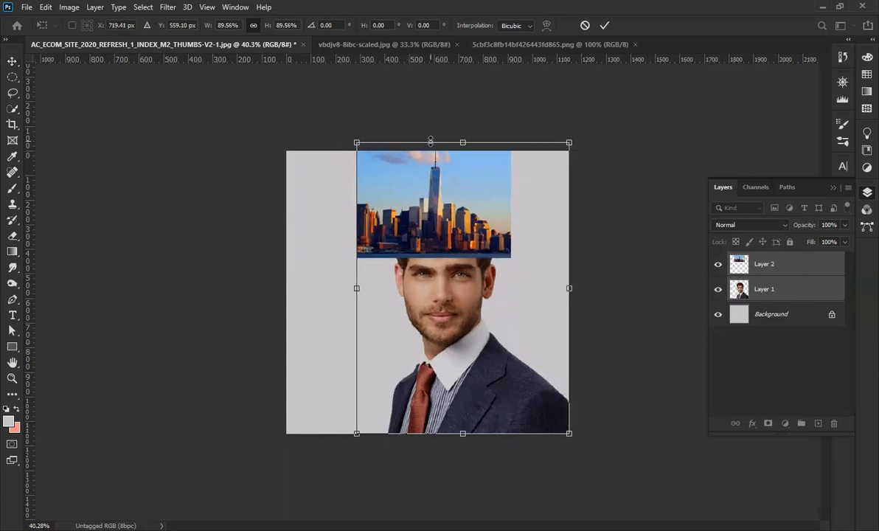
{"action": "left_click", "coordinate": [604, 25]}
{"action": "left_click", "coordinate": [618, 239]}
Reduce the fill of the skyline layer to 44% so it is see-through over the man's head.
{"action": "scroll", "coordinate": [472, 212], "scroll_direction": "up", "scroll_amount": 3}
{"action": "scroll", "coordinate": [471, 214], "scroll_direction": "up", "scroll_amount": 2}
{"action": "scroll", "coordinate": [423, 209], "scroll_direction": "up", "scroll_amount": 1}
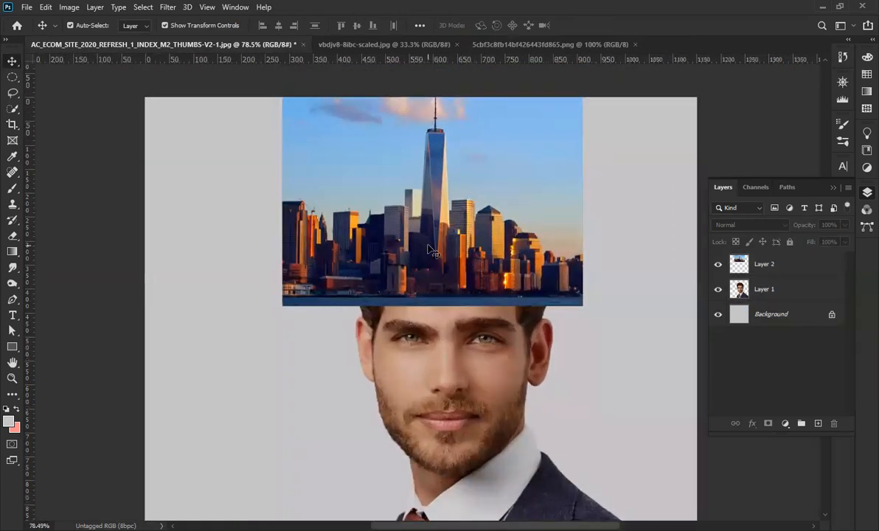
{"action": "left_click", "coordinate": [418, 278]}
{"action": "scroll", "coordinate": [419, 278], "scroll_direction": "down", "scroll_amount": 3}
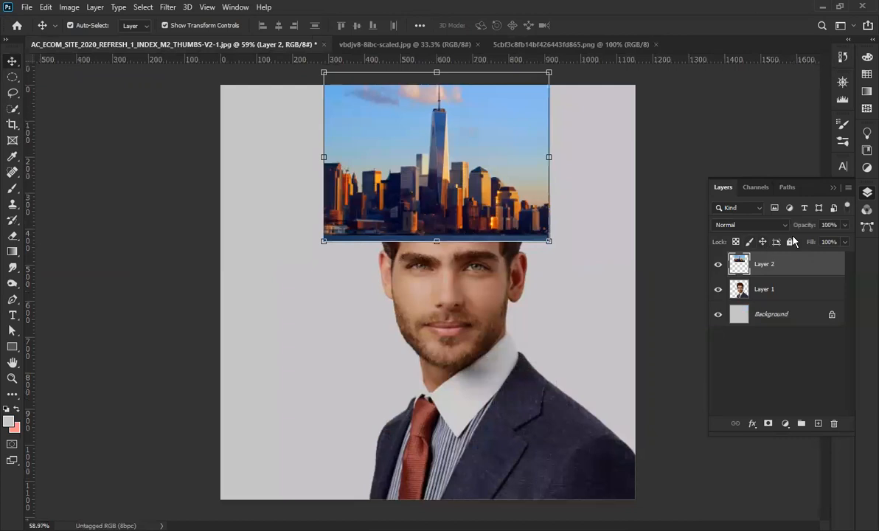
{"action": "left_click_drag", "start_coordinate": [810, 244], "coordinate": [775, 247]}
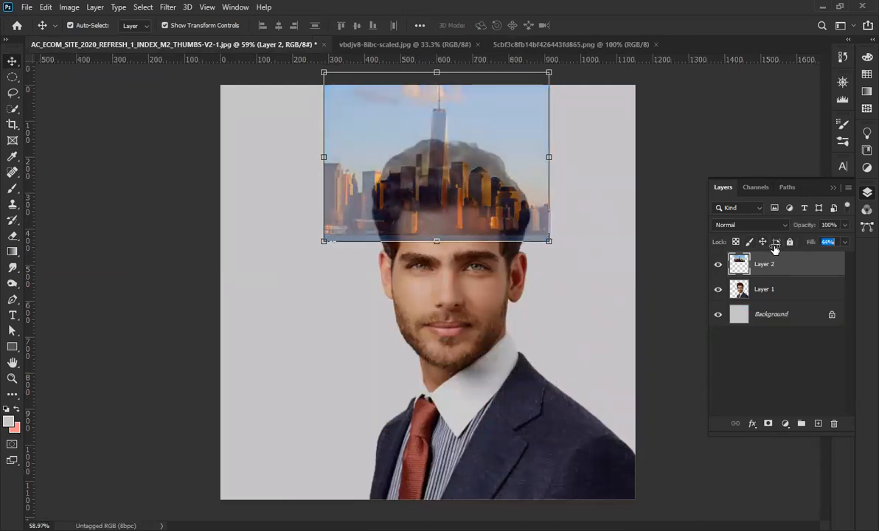
Nudge the skyline layer into line with the man's hair and enlarge it to 107.05%, its lower edge just above the eyebrows.
{"action": "left_click_drag", "start_coordinate": [469, 225], "coordinate": [477, 223]}
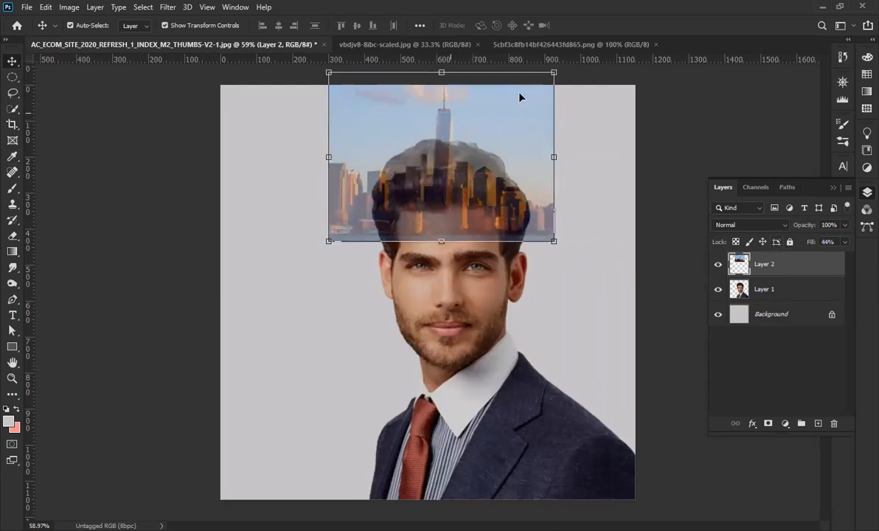
{"action": "left_click_drag", "start_coordinate": [554, 72], "coordinate": [565, 59]}
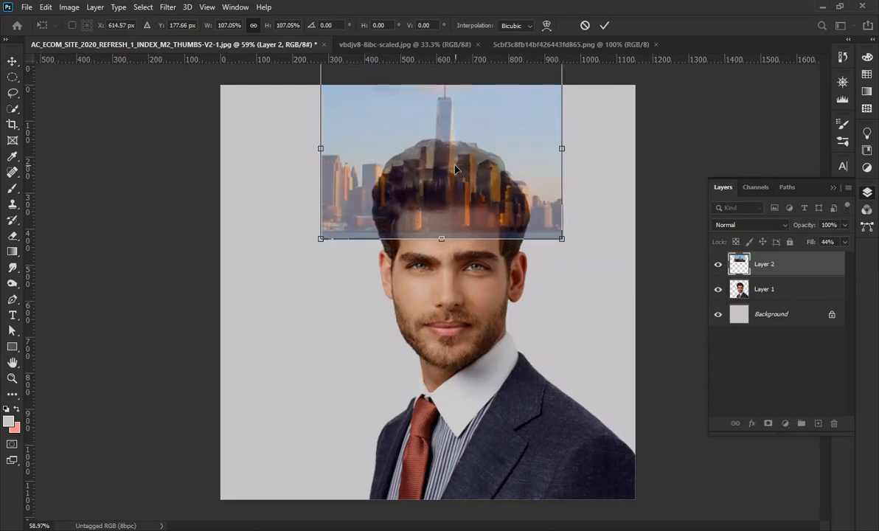
{"action": "left_click_drag", "start_coordinate": [455, 169], "coordinate": [455, 171]}
{"action": "scroll", "coordinate": [446, 201], "scroll_direction": "down", "scroll_amount": 3}
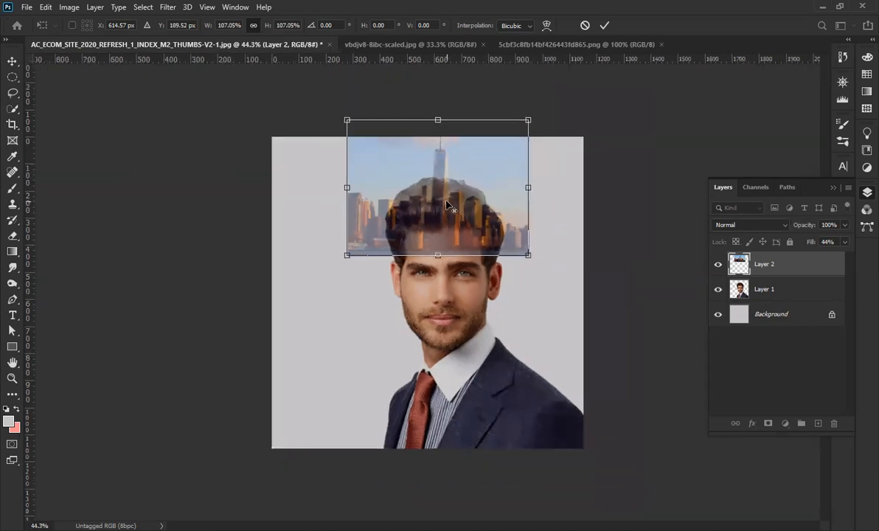
{"action": "left_click", "coordinate": [603, 28]}
Scale the skyline and man layers down together until the skyline's top meets the canvas's top edge, keeping their lower right corner fixed.
{"action": "left_click", "coordinate": [405, 286], "text": "shift"}
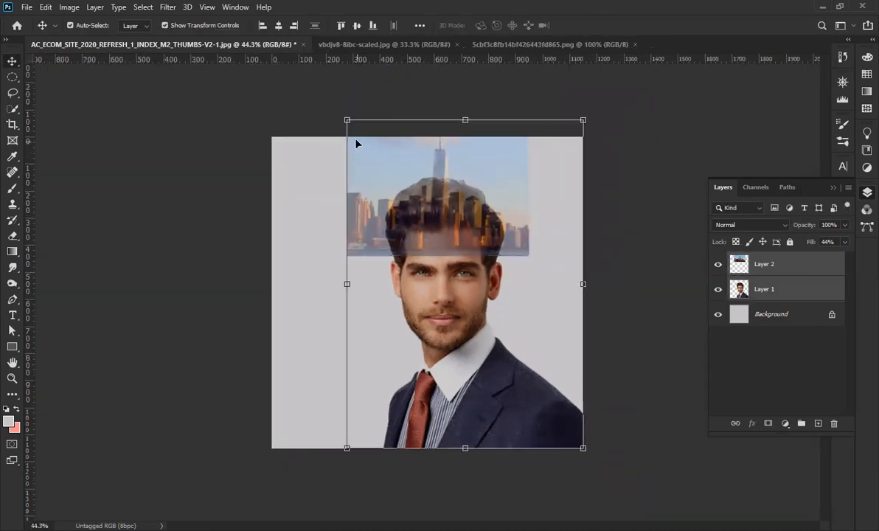
{"action": "left_click_drag", "start_coordinate": [346, 118], "coordinate": [355, 131]}
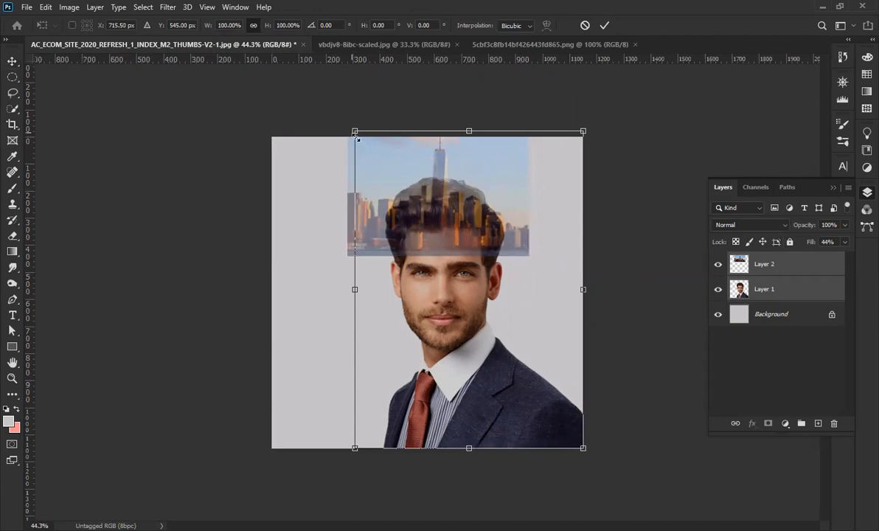
{"action": "left_click", "coordinate": [604, 26]}
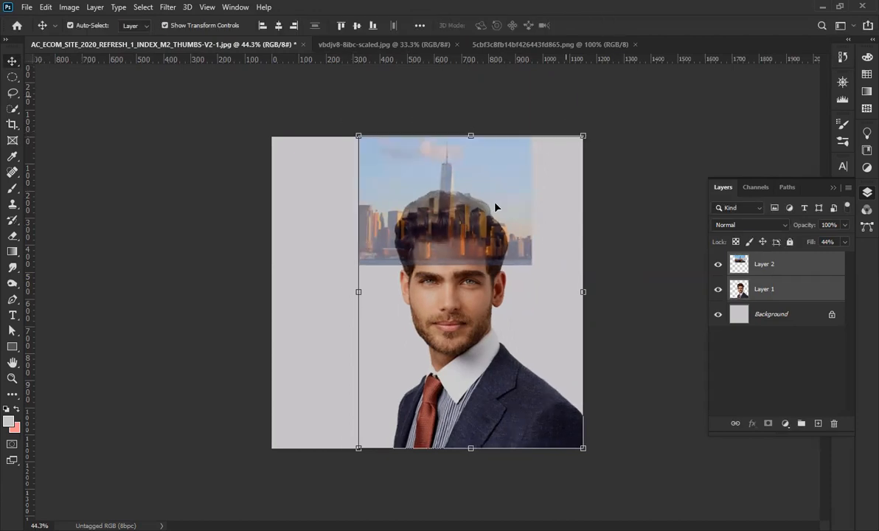
{"action": "left_click", "coordinate": [621, 250]}
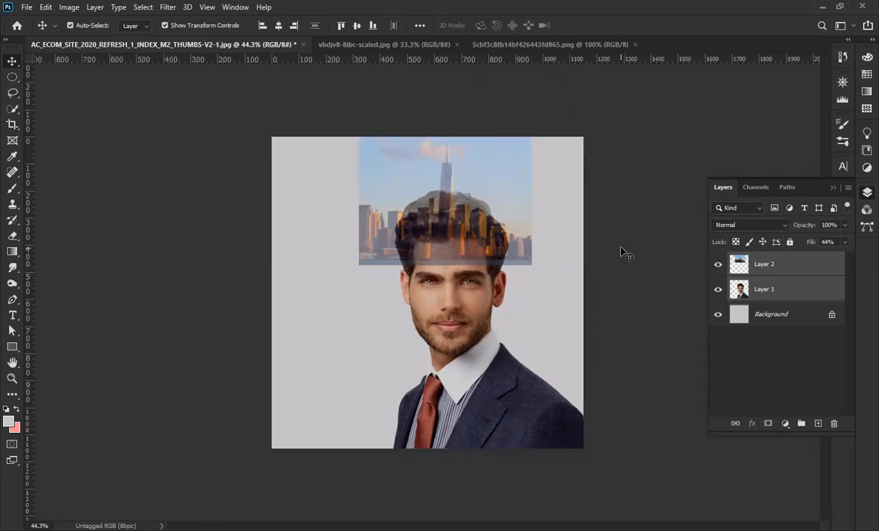
Restore the skyline layer's fill to 100%.
{"action": "scroll", "coordinate": [424, 259], "scroll_direction": "down", "scroll_amount": 2}
{"action": "scroll", "coordinate": [426, 262], "scroll_direction": "up", "scroll_amount": 4}
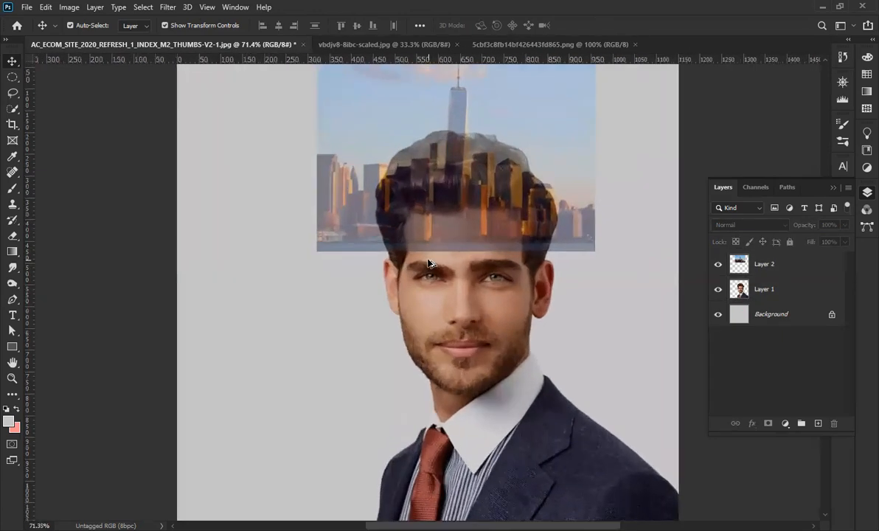
{"action": "scroll", "coordinate": [428, 261], "scroll_direction": "down", "scroll_amount": 2}
{"action": "left_click", "coordinate": [489, 202]}
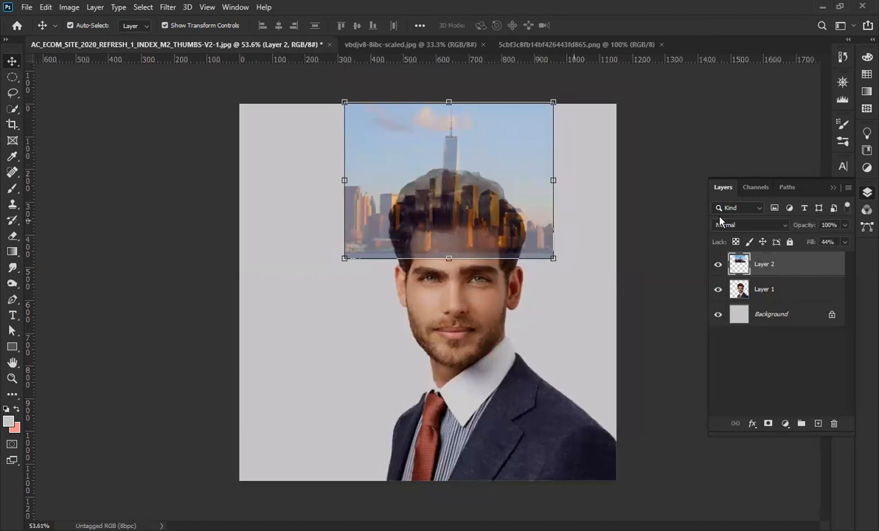
{"action": "left_click_drag", "start_coordinate": [807, 244], "coordinate": [866, 258]}
{"action": "left_click", "coordinate": [663, 215]}
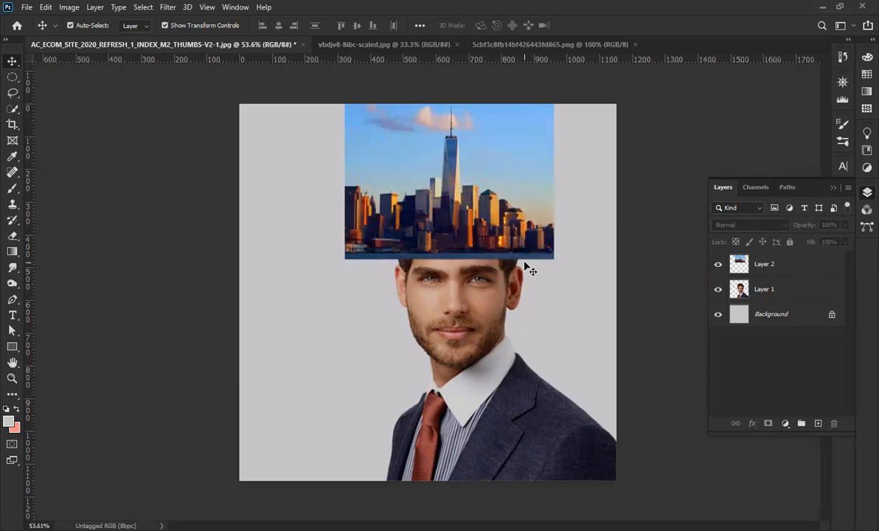
Select the pixels of the man's Layer 1 and use that selection as a layer mask on the skyline's Layer 2.
{"action": "left_click", "coordinate": [464, 295]}
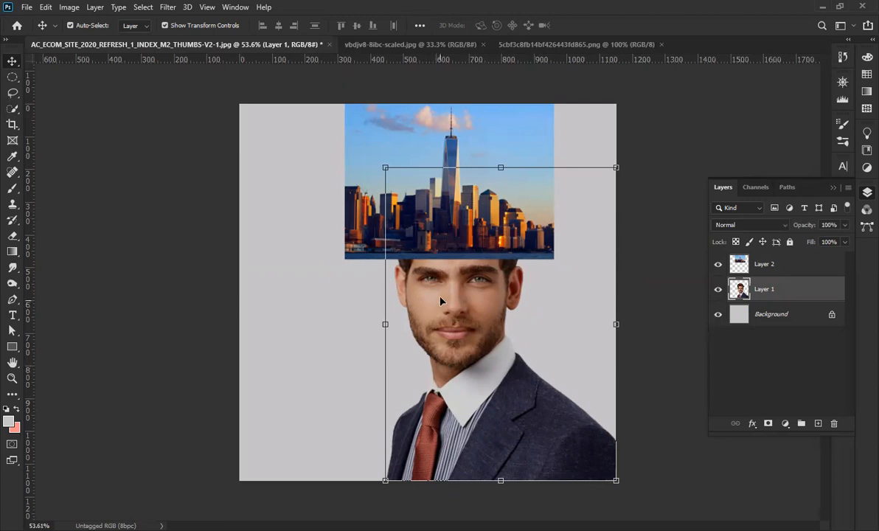
{"action": "right_click", "coordinate": [740, 290]}
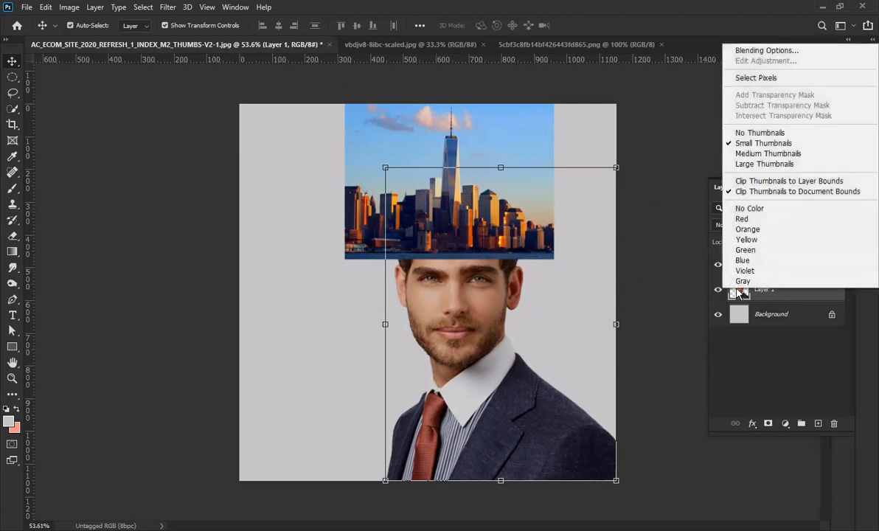
{"action": "left_click", "coordinate": [740, 80]}
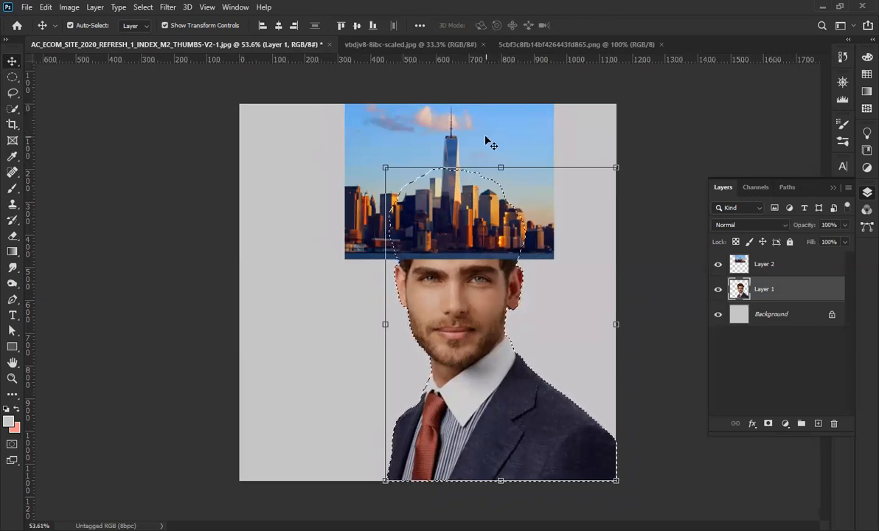
{"action": "left_click", "coordinate": [738, 267]}
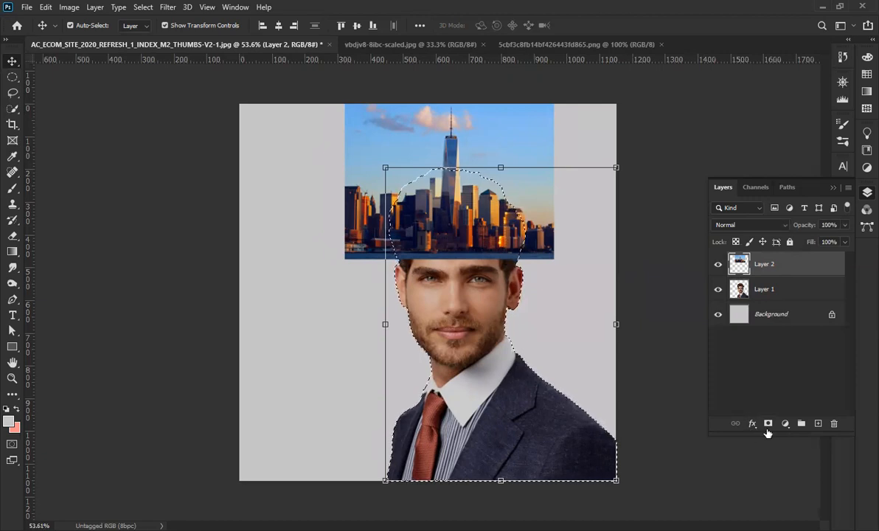
{"action": "left_click", "coordinate": [768, 426]}
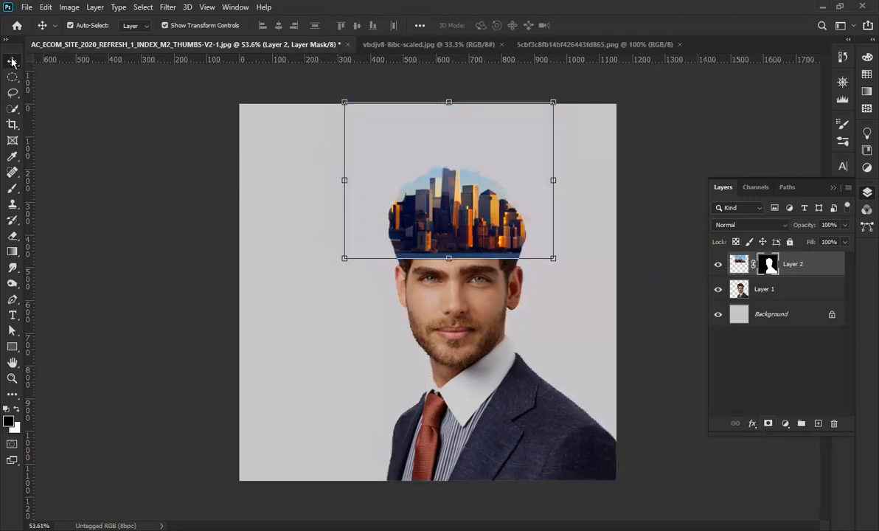
{"action": "left_click", "coordinate": [336, 360]}
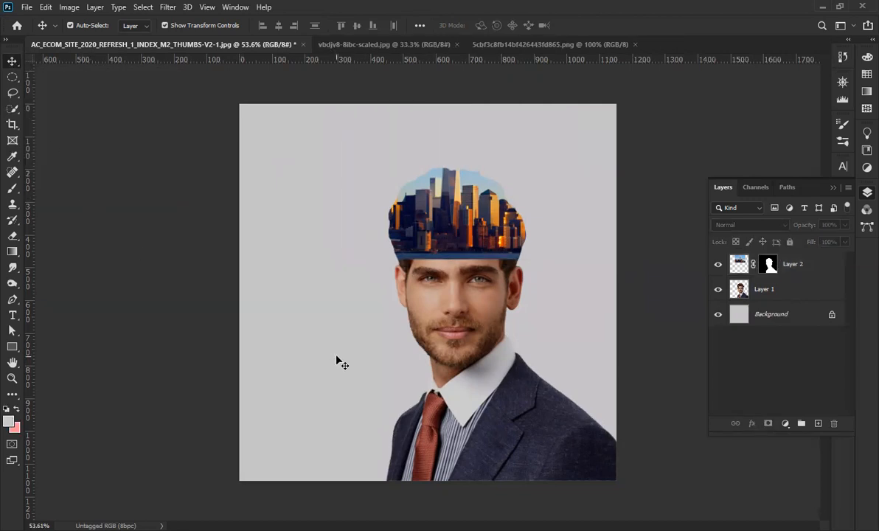
Darken the man's Layer 1 with a Curves adjustment on the RGB channel, mapping input 137 to output 103.
{"action": "left_click", "coordinate": [392, 208]}
{"action": "left_click", "coordinate": [428, 301]}
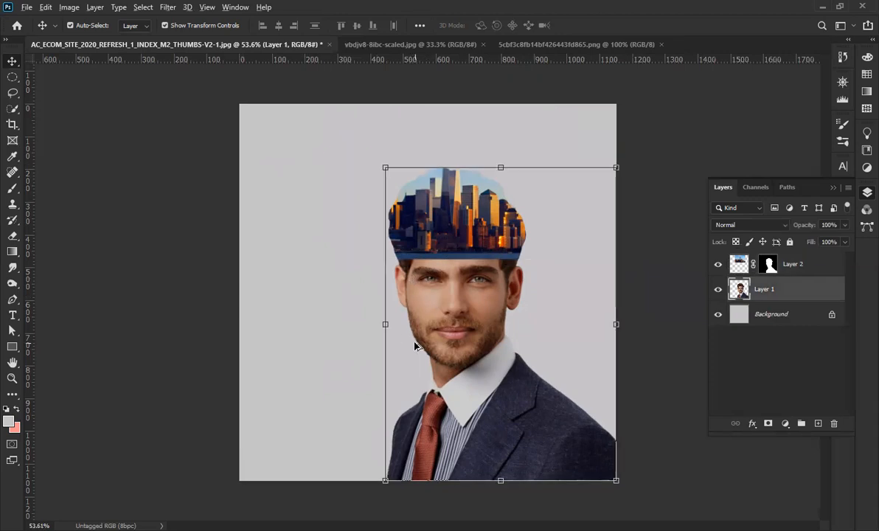
{"action": "scroll", "coordinate": [415, 346], "scroll_direction": "up", "scroll_amount": 4}
{"action": "scroll", "coordinate": [414, 349], "scroll_direction": "down", "scroll_amount": 5}
{"action": "scroll", "coordinate": [411, 364], "scroll_direction": "up", "scroll_amount": 1}
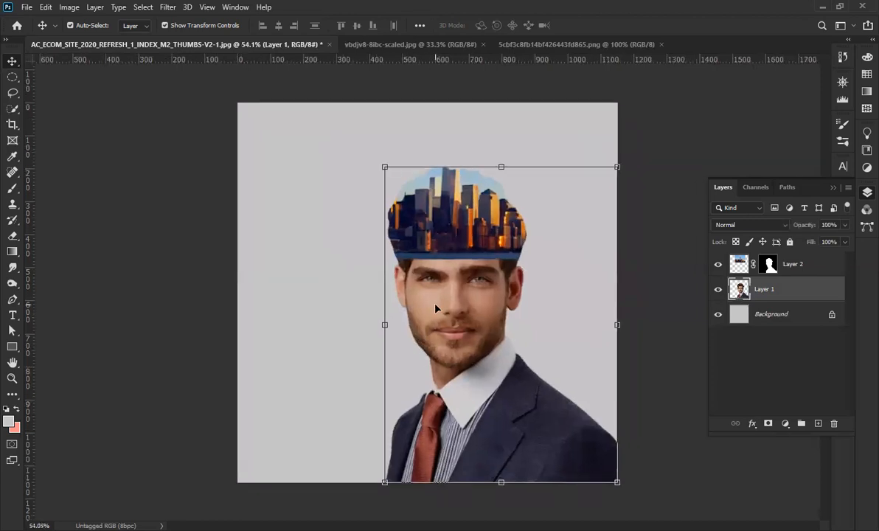
{"action": "left_click", "coordinate": [62, 10]}
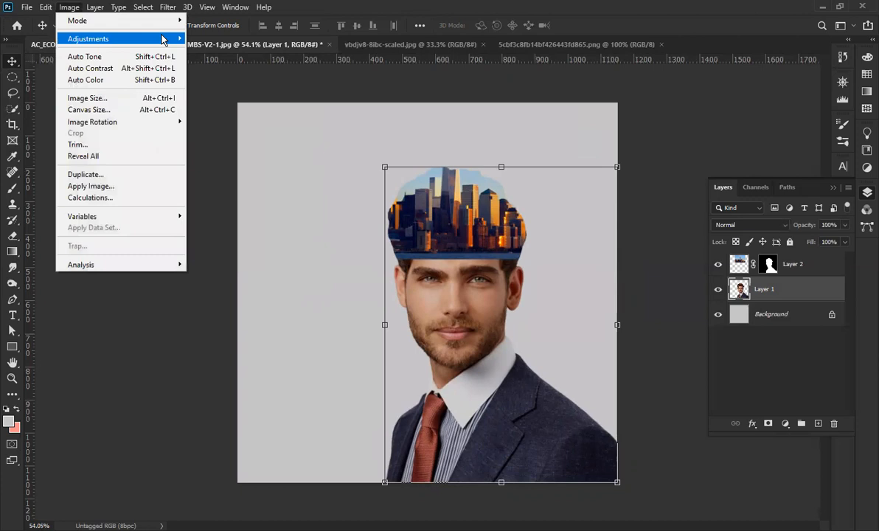
{"action": "mouse_move", "coordinate": [163, 39]}
{"action": "left_click", "coordinate": [257, 65]}
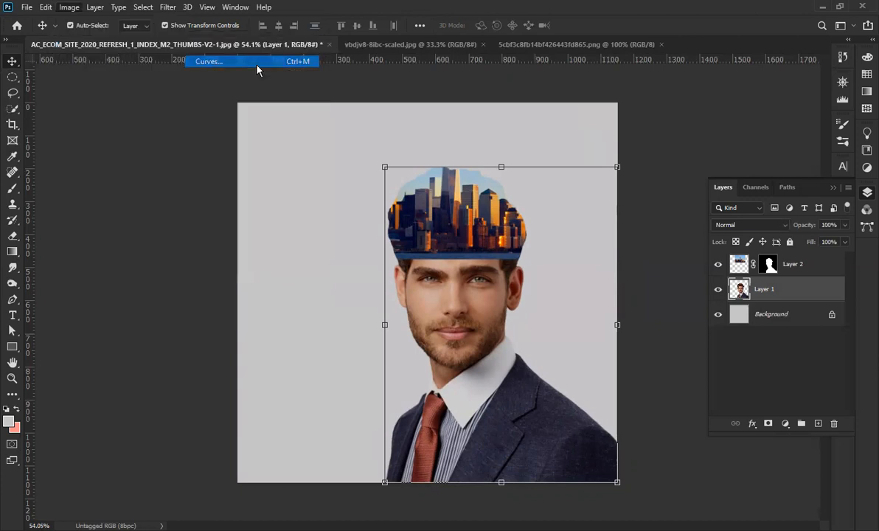
{"action": "left_click_drag", "start_coordinate": [590, 141], "coordinate": [807, 120]}
{"action": "left_click_drag", "start_coordinate": [770, 252], "coordinate": [771, 271]}
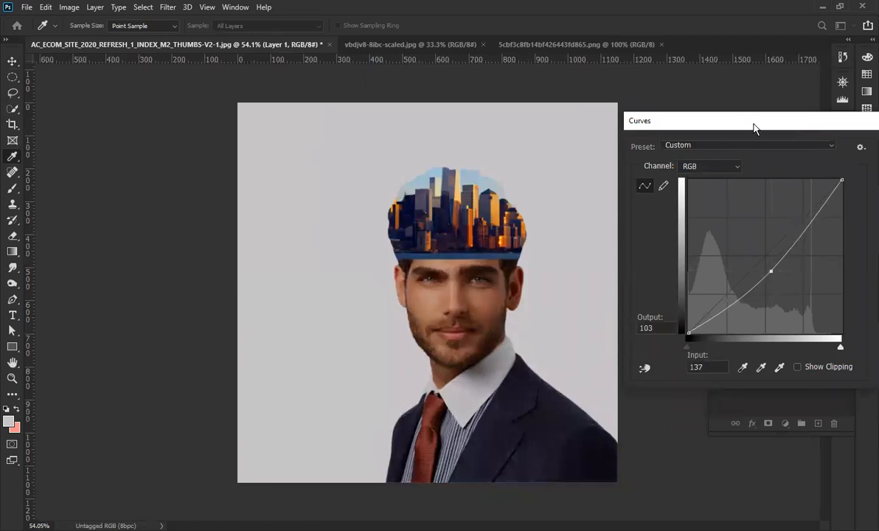
{"action": "left_click_drag", "start_coordinate": [753, 125], "coordinate": [474, 72]}
{"action": "left_click", "coordinate": [725, 96]}
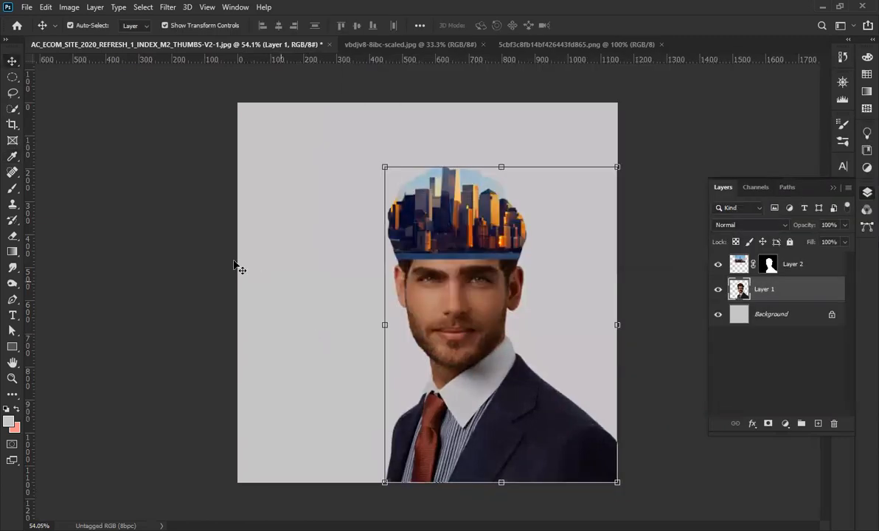
Duplicate the masked skyline layer and place the copy between Layer 2 and Layer 1.
{"action": "left_click", "coordinate": [172, 253]}
{"action": "left_click", "coordinate": [429, 195]}
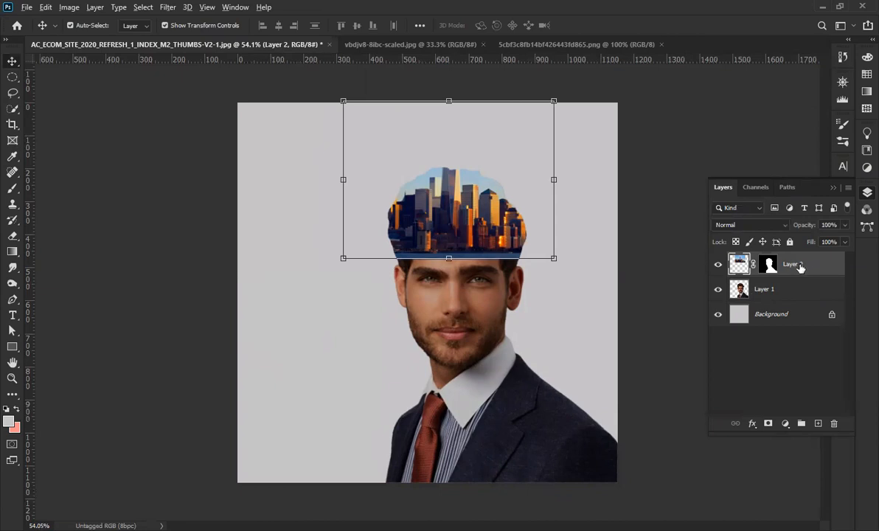
{"action": "left_click_drag", "start_coordinate": [803, 281], "coordinate": [801, 279]}
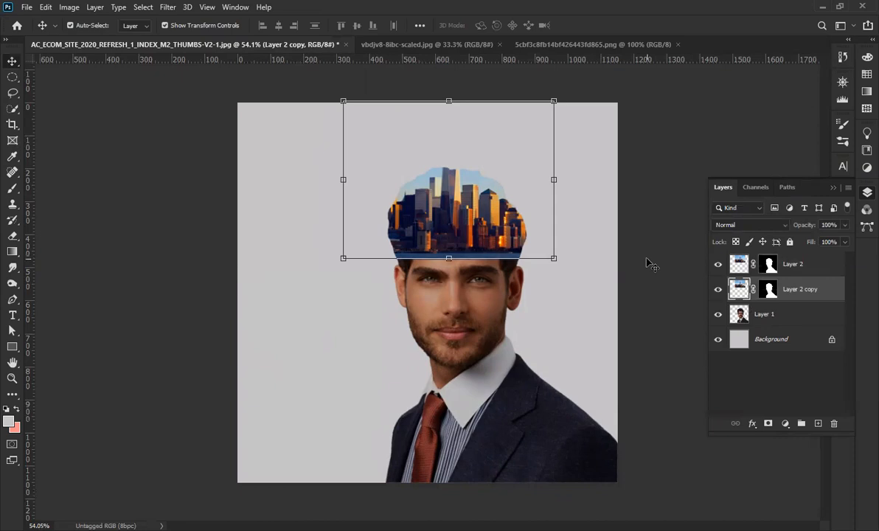
Activate the Brush tool and make the layer mask of the upper skyline layer, Layer 2, the painting target.
{"action": "left_click", "coordinate": [795, 267]}
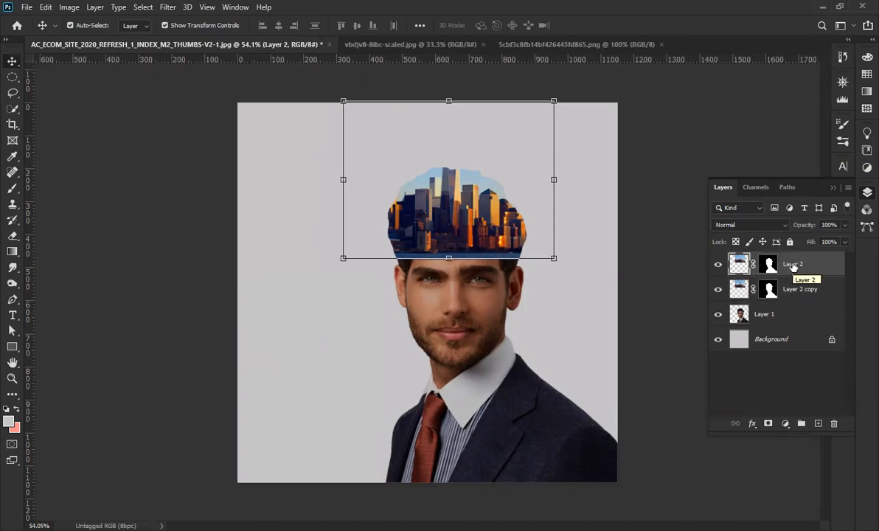
{"action": "scroll", "coordinate": [488, 160], "scroll_direction": "up", "scroll_amount": 5}
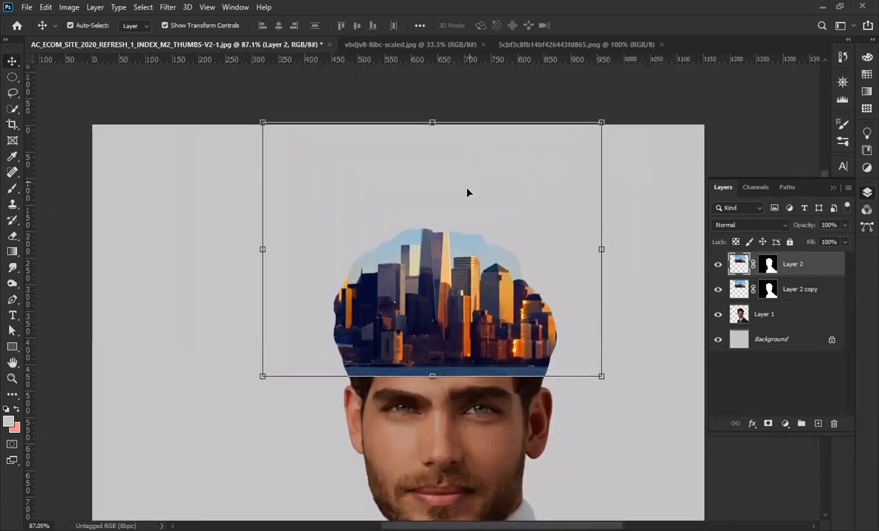
{"action": "scroll", "coordinate": [466, 194], "scroll_direction": "down", "scroll_amount": 3}
{"action": "scroll", "coordinate": [461, 210], "scroll_direction": "up", "scroll_amount": 3}
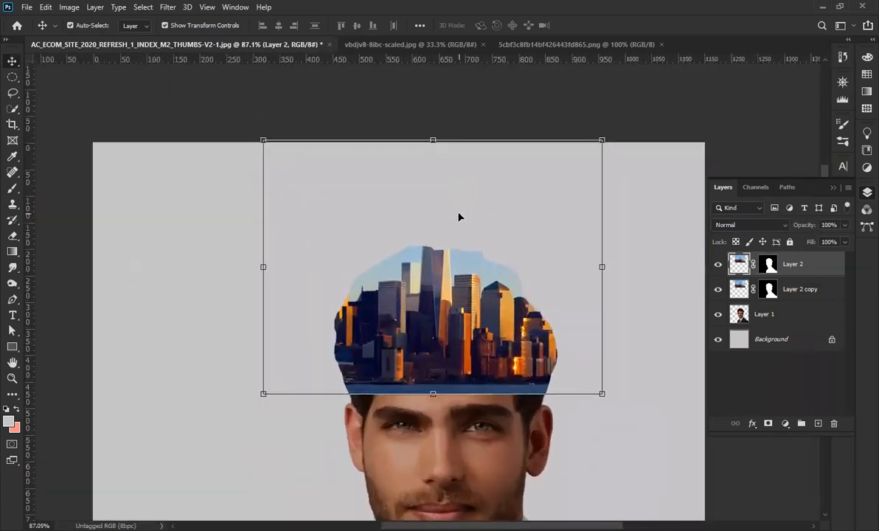
{"action": "scroll", "coordinate": [458, 216], "scroll_direction": "down", "scroll_amount": 2}
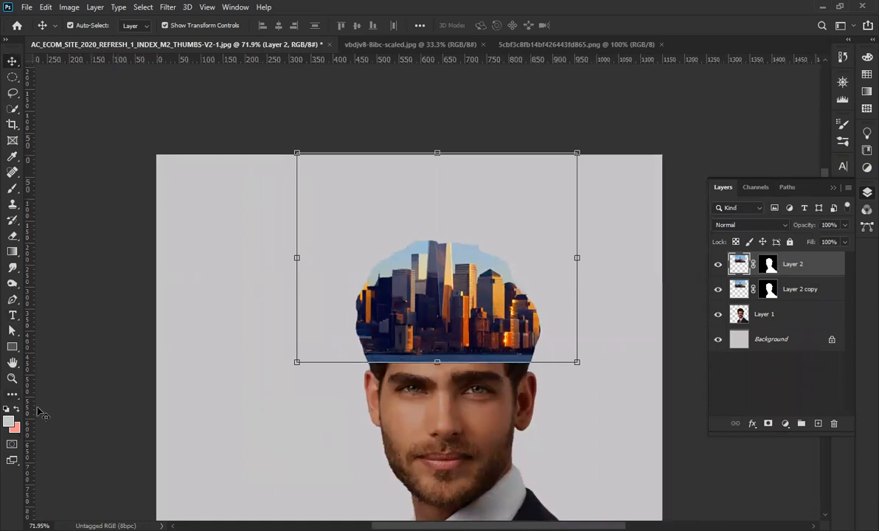
{"action": "left_click", "coordinate": [13, 190]}
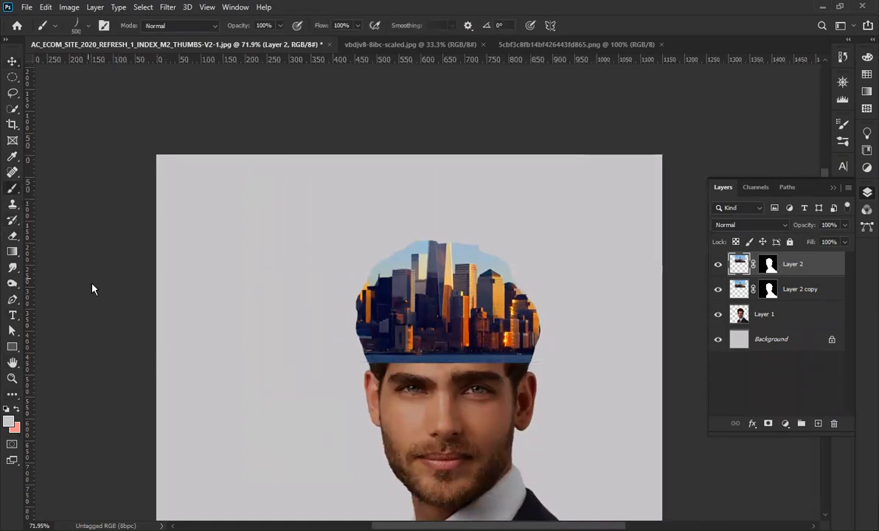
{"action": "left_click", "coordinate": [769, 265]}
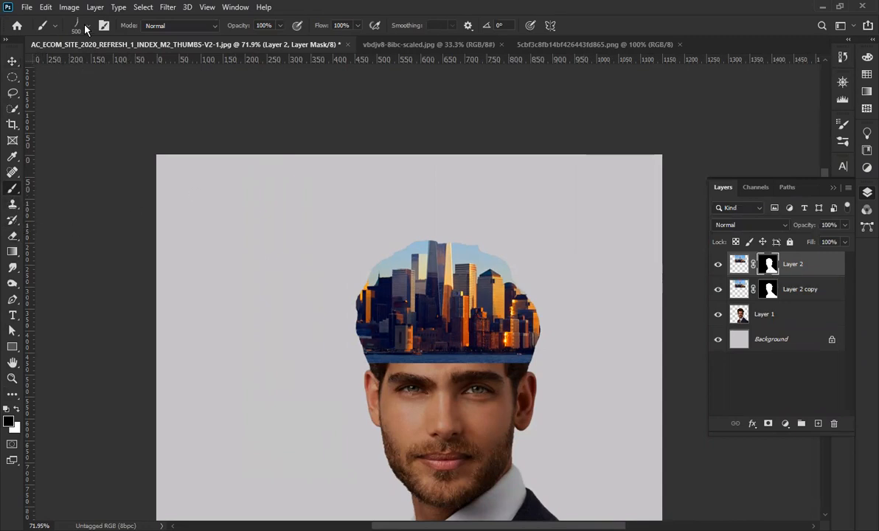
Collapse the expanded brush preset folders and choose the Soft Round brush with 0% hardness.
{"action": "right_click", "coordinate": [36, 110]}
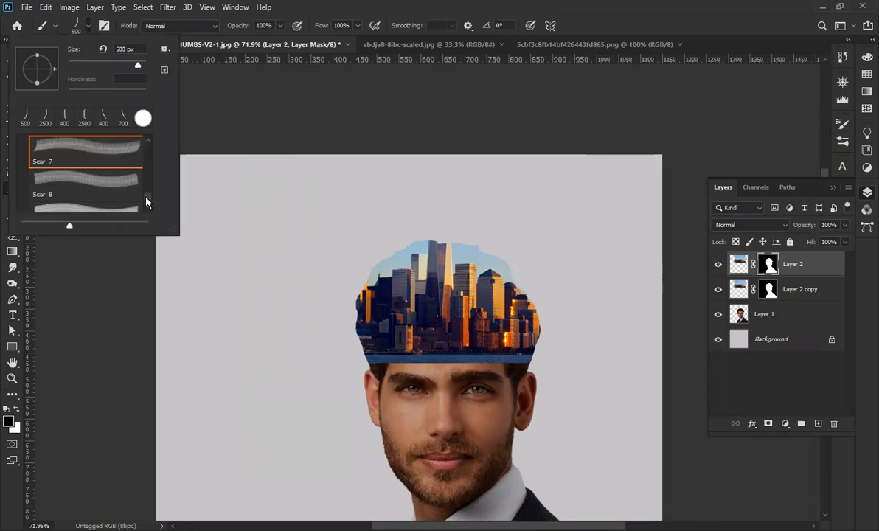
{"action": "left_click_drag", "start_coordinate": [146, 198], "coordinate": [144, 184]}
{"action": "left_click", "coordinate": [22, 140]}
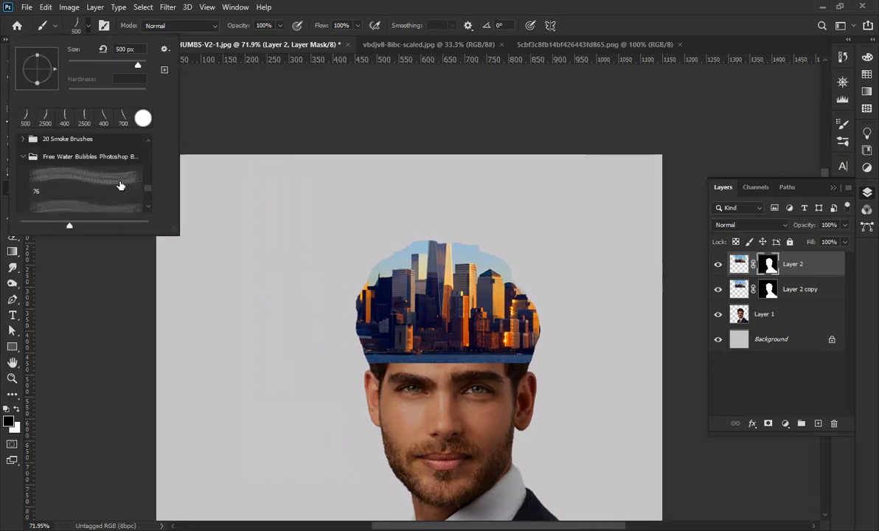
{"action": "left_click", "coordinate": [22, 156]}
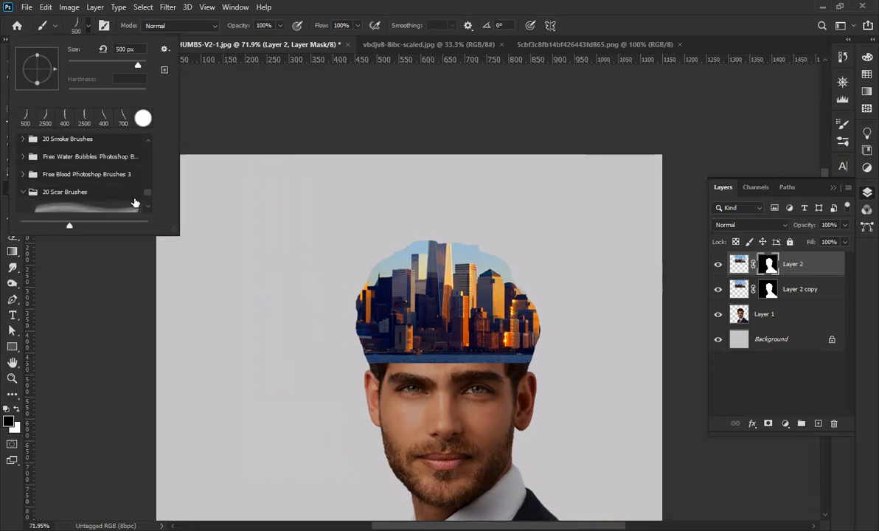
{"action": "left_click", "coordinate": [22, 192]}
{"action": "left_click_drag", "start_coordinate": [149, 203], "coordinate": [145, 129]}
{"action": "left_click", "coordinate": [140, 118]}
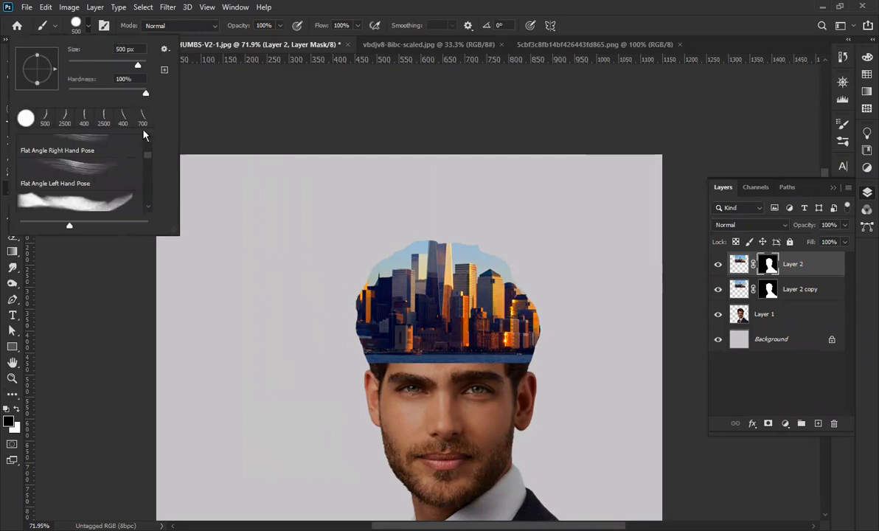
{"action": "left_click_drag", "start_coordinate": [146, 152], "coordinate": [146, 138]}
{"action": "left_click", "coordinate": [37, 147]}
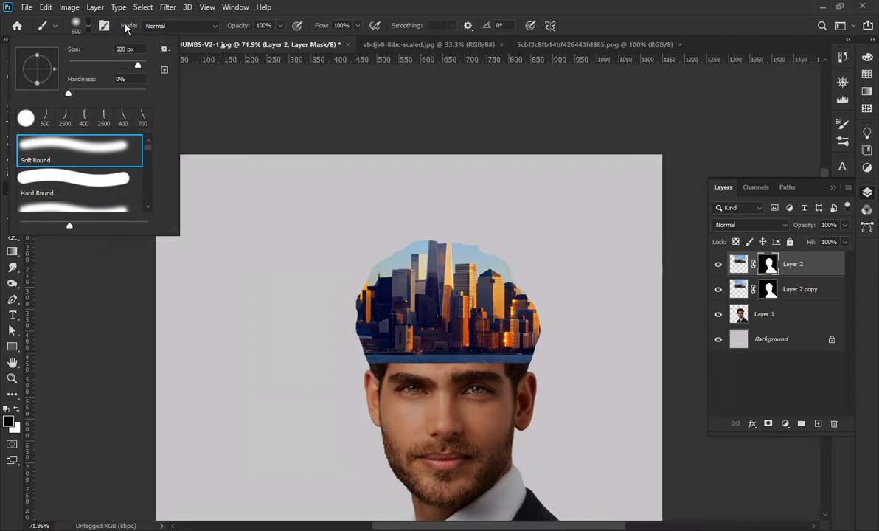
Close the brush settings and reduce the Soft Round brush to 100 px for detailed work on Layer 2's mask.
{"action": "left_click", "coordinate": [126, 25]}
{"action": "key", "text": "bracketleft"}
{"action": "key", "text": "bracketleft"}
{"action": "key", "text": "bracketleft"}
{"action": "key", "text": "bracketleft"}
{"action": "key", "text": "bracketleft"}
{"action": "key", "text": "bracketleft"}
{"action": "key", "text": "bracketleft"}
{"action": "key", "text": "bracketleft"}
{"action": "key", "text": "bracketleft"}
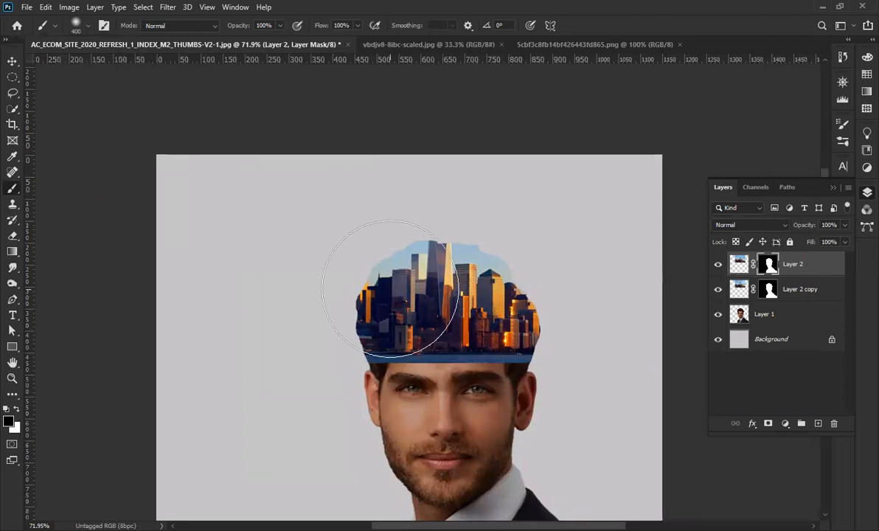
{"action": "key", "text": "bracketright"}
{"action": "scroll", "coordinate": [434, 242], "scroll_direction": "up", "scroll_amount": 2}
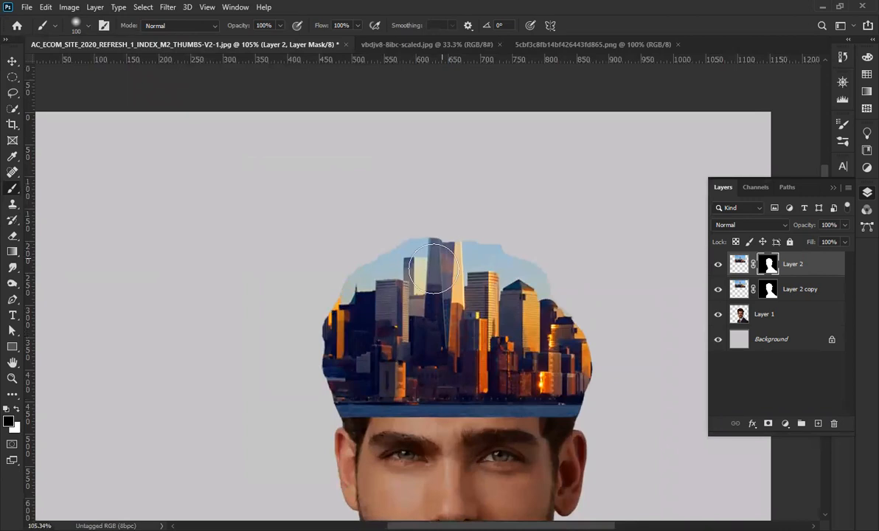
{"action": "scroll", "coordinate": [452, 235], "scroll_direction": "down", "scroll_amount": 2}
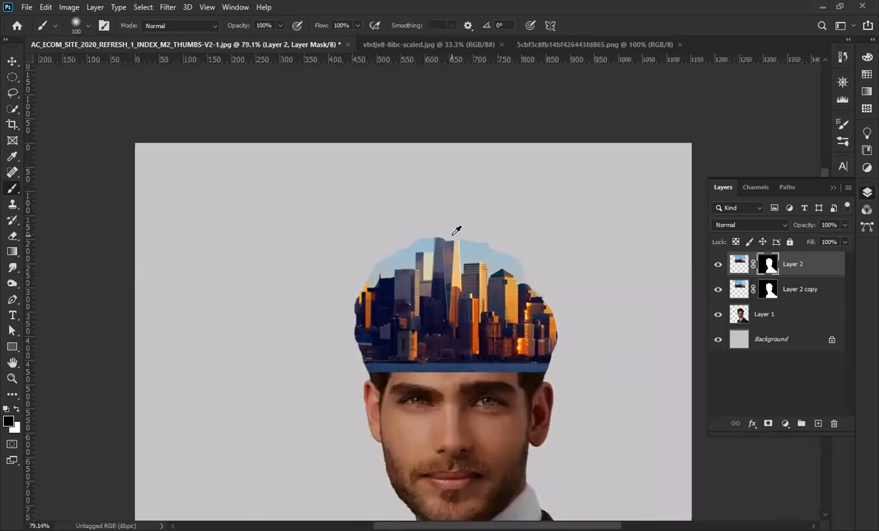
Paint Layer 2's mask in white at 100% opacity to reveal more sky and buildings around the skyline's upper outline.
{"action": "left_click", "coordinate": [16, 410]}
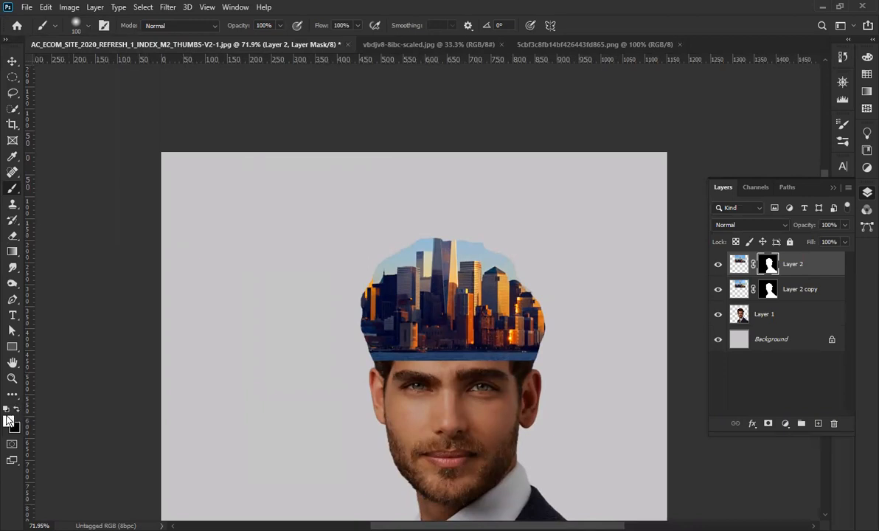
{"action": "scroll", "coordinate": [428, 200], "scroll_direction": "up", "scroll_amount": 1}
{"action": "mouse_move", "coordinate": [422, 232]}
{"action": "left_mouse_down"}
{"action": "mouse_move", "coordinate": [425, 252]}
{"action": "mouse_move", "coordinate": [432, 232]}
{"action": "mouse_move", "coordinate": [427, 245]}
{"action": "mouse_move", "coordinate": [410, 241]}
{"action": "mouse_move", "coordinate": [374, 277]}
{"action": "mouse_move", "coordinate": [381, 293]}
{"action": "mouse_move", "coordinate": [363, 294]}
{"action": "mouse_move", "coordinate": [386, 350]}
{"action": "left_mouse_up"}
{"action": "mouse_move", "coordinate": [474, 275]}
{"action": "left_mouse_down"}
{"action": "mouse_move", "coordinate": [511, 280]}
{"action": "mouse_move", "coordinate": [536, 306]}
{"action": "mouse_move", "coordinate": [502, 263]}
{"action": "left_mouse_up"}
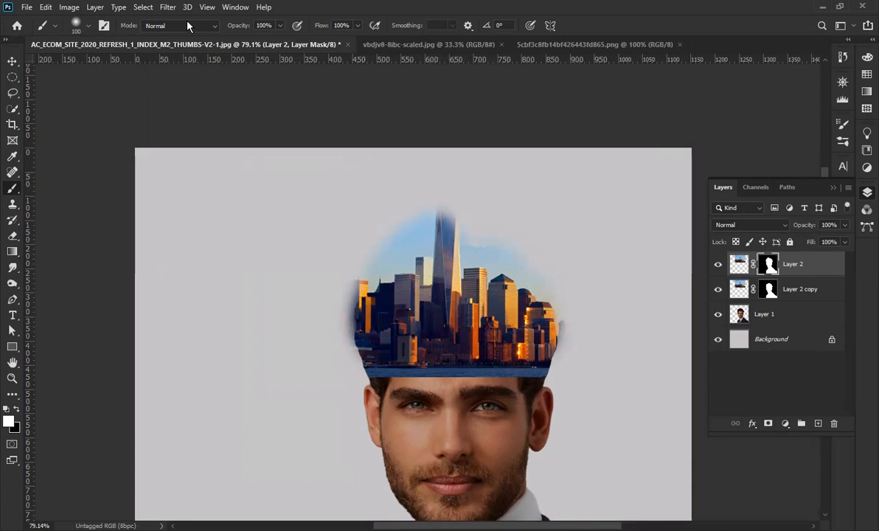
Set the brush opacity to 43% and paint the mask in white to reveal the tall tower, its spire and adjacent sky.
{"action": "left_click_drag", "start_coordinate": [231, 29], "coordinate": [205, 34]}
{"action": "left_click_drag", "start_coordinate": [461, 207], "coordinate": [436, 235]}
{"action": "mouse_move", "coordinate": [449, 179]}
{"action": "left_mouse_down"}
{"action": "mouse_move", "coordinate": [448, 167]}
{"action": "mouse_move", "coordinate": [432, 196]}
{"action": "left_mouse_up"}
{"action": "left_click_drag", "start_coordinate": [477, 159], "coordinate": [481, 245]}
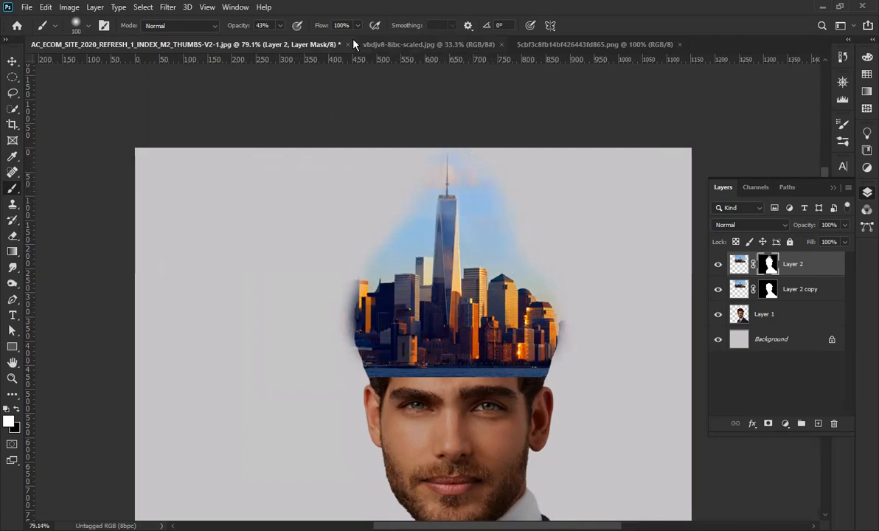
Enlarge the brush to 125 px, lower its opacity to 14%, and softly paint in faded sky around the tower and skyline.
{"action": "left_click_drag", "start_coordinate": [249, 27], "coordinate": [219, 30]}
{"action": "key", "text": "bracketright"}
{"action": "mouse_move", "coordinate": [437, 195]}
{"action": "left_mouse_down"}
{"action": "mouse_move", "coordinate": [486, 179]}
{"action": "mouse_move", "coordinate": [505, 233]}
{"action": "mouse_move", "coordinate": [504, 196]}
{"action": "mouse_move", "coordinate": [512, 203]}
{"action": "mouse_move", "coordinate": [528, 287]}
{"action": "mouse_move", "coordinate": [532, 236]}
{"action": "mouse_move", "coordinate": [554, 298]}
{"action": "mouse_move", "coordinate": [524, 191]}
{"action": "mouse_move", "coordinate": [473, 141]}
{"action": "mouse_move", "coordinate": [479, 167]}
{"action": "mouse_move", "coordinate": [436, 201]}
{"action": "mouse_move", "coordinate": [440, 176]}
{"action": "mouse_move", "coordinate": [413, 218]}
{"action": "mouse_move", "coordinate": [413, 194]}
{"action": "mouse_move", "coordinate": [377, 264]}
{"action": "mouse_move", "coordinate": [372, 257]}
{"action": "mouse_move", "coordinate": [369, 282]}
{"action": "mouse_move", "coordinate": [373, 267]}
{"action": "mouse_move", "coordinate": [392, 310]}
{"action": "mouse_move", "coordinate": [393, 242]}
{"action": "mouse_move", "coordinate": [400, 311]}
{"action": "mouse_move", "coordinate": [446, 214]}
{"action": "mouse_move", "coordinate": [404, 275]}
{"action": "left_mouse_up"}
{"action": "left_click_drag", "start_coordinate": [242, 26], "coordinate": [238, 27]}
{"action": "mouse_move", "coordinate": [355, 282]}
{"action": "left_mouse_down"}
{"action": "mouse_move", "coordinate": [388, 340]}
{"action": "mouse_move", "coordinate": [441, 294]}
{"action": "mouse_move", "coordinate": [422, 315]}
{"action": "mouse_move", "coordinate": [439, 319]}
{"action": "mouse_move", "coordinate": [448, 343]}
{"action": "mouse_move", "coordinate": [462, 283]}
{"action": "mouse_move", "coordinate": [418, 244]}
{"action": "mouse_move", "coordinate": [390, 288]}
{"action": "mouse_move", "coordinate": [452, 294]}
{"action": "left_mouse_up"}
{"action": "scroll", "coordinate": [461, 297], "scroll_direction": "down", "scroll_amount": 3}
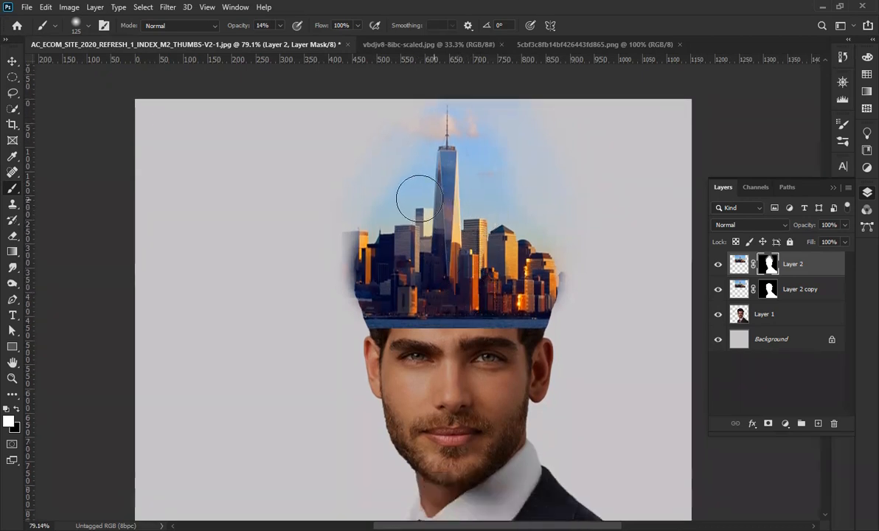
{"action": "scroll", "coordinate": [442, 195], "scroll_direction": "down", "scroll_amount": 3}
{"action": "scroll", "coordinate": [440, 214], "scroll_direction": "up", "scroll_amount": 4}
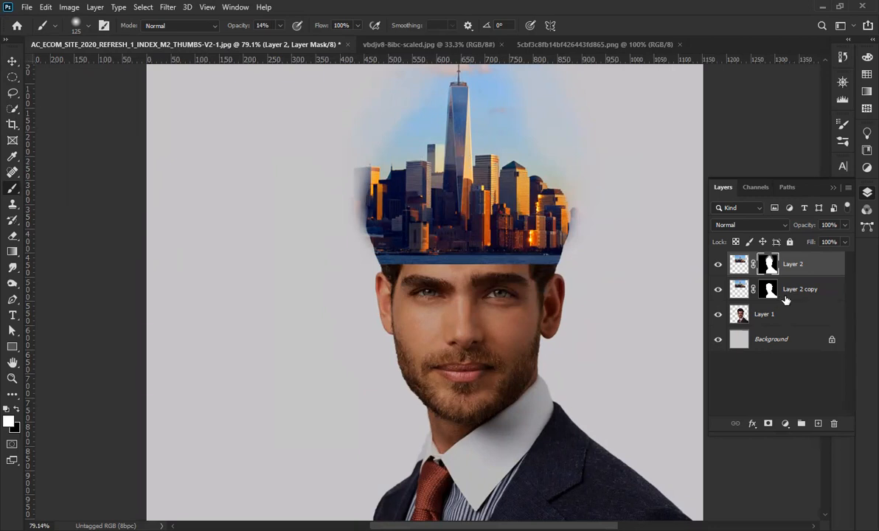
Delete the Layer 2 copy and make Layer 2's mask the painting target again.
{"action": "left_click", "coordinate": [786, 298]}
{"action": "key", "text": "Delete"}
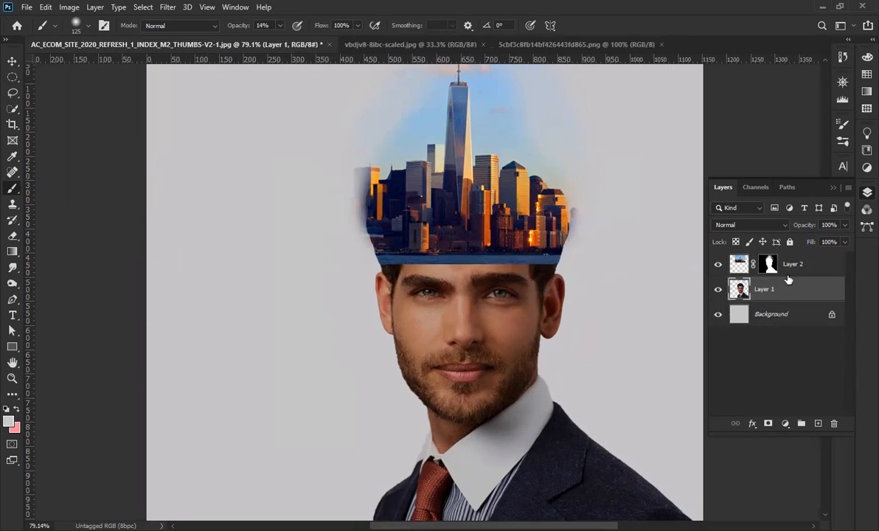
{"action": "left_click", "coordinate": [792, 269]}
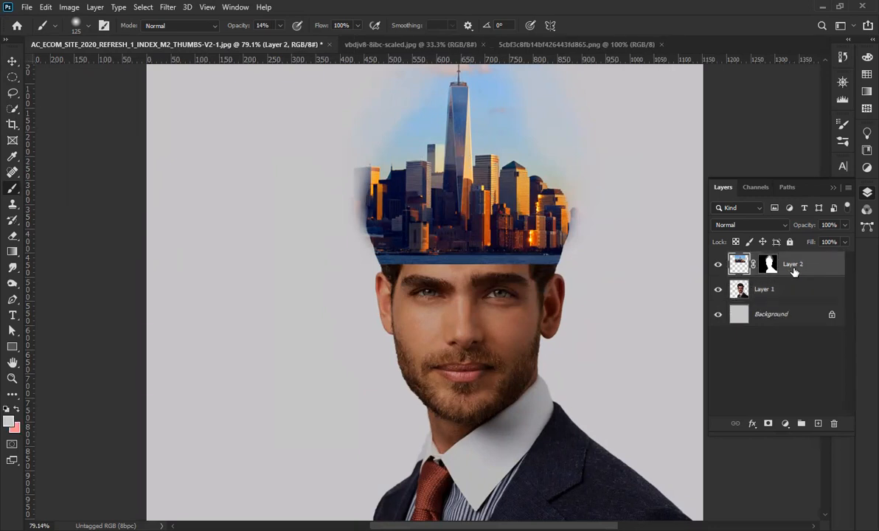
{"action": "left_click", "coordinate": [769, 263]}
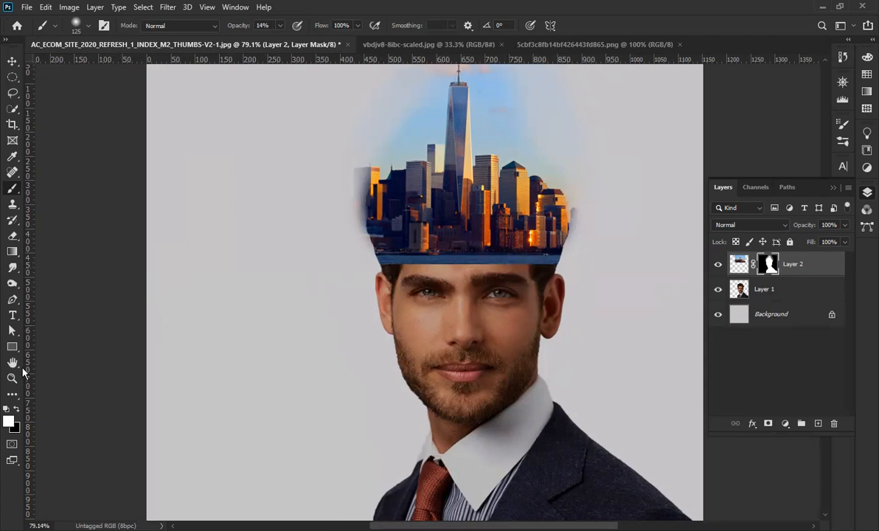
With a black 70 px brush at 100% opacity, paint Layer 2's mask along the skyline's lower edge to hide the water strip.
{"action": "left_click", "coordinate": [18, 410]}
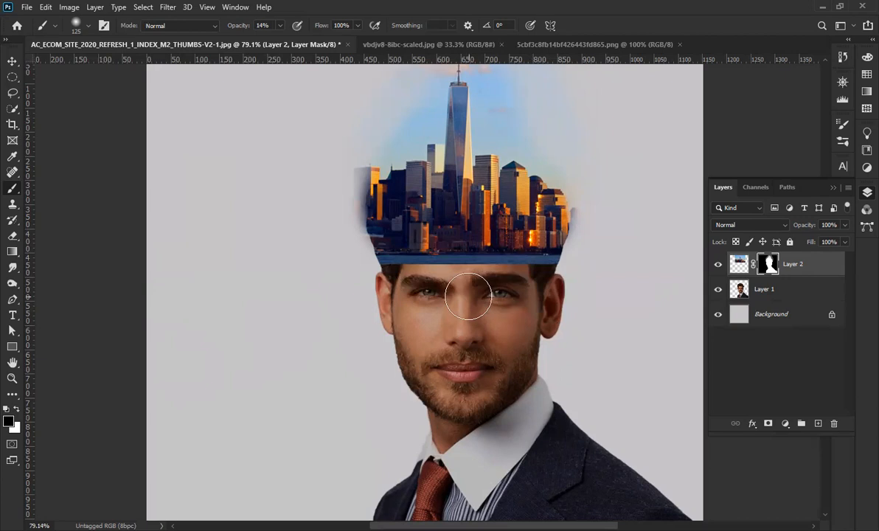
{"action": "key", "text": "bracketleft"}
{"action": "key", "text": "bracketleft"}
{"action": "key", "text": "bracketleft"}
{"action": "key", "text": "bracketleft"}
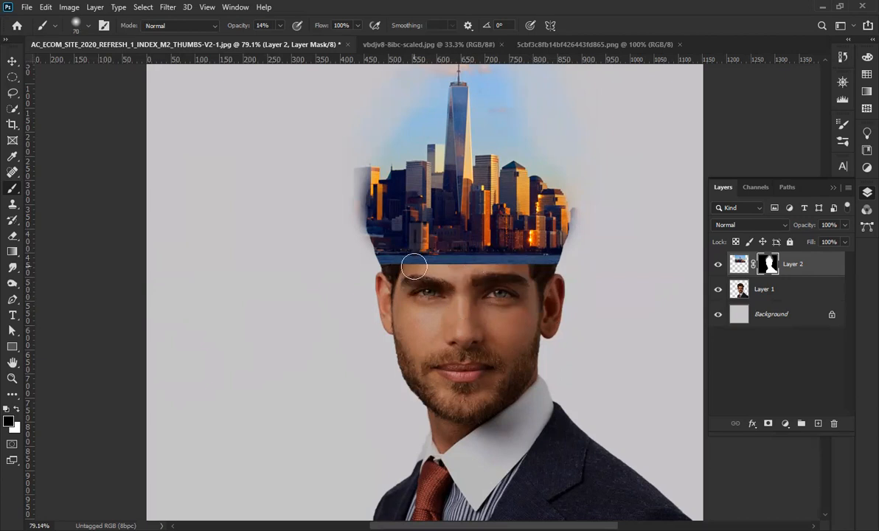
{"action": "scroll", "coordinate": [414, 266], "scroll_direction": "up", "scroll_amount": 5}
{"action": "left_click_drag", "start_coordinate": [238, 27], "coordinate": [365, 32]}
{"action": "mouse_move", "coordinate": [340, 263]}
{"action": "left_mouse_down"}
{"action": "mouse_move", "coordinate": [402, 267]}
{"action": "mouse_move", "coordinate": [413, 286]}
{"action": "mouse_move", "coordinate": [454, 265]}
{"action": "mouse_move", "coordinate": [388, 264]}
{"action": "mouse_move", "coordinate": [499, 286]}
{"action": "mouse_move", "coordinate": [435, 277]}
{"action": "mouse_move", "coordinate": [449, 266]}
{"action": "mouse_move", "coordinate": [509, 262]}
{"action": "mouse_move", "coordinate": [448, 278]}
{"action": "mouse_move", "coordinate": [525, 269]}
{"action": "mouse_move", "coordinate": [626, 279]}
{"action": "mouse_move", "coordinate": [572, 260]}
{"action": "mouse_move", "coordinate": [490, 267]}
{"action": "mouse_move", "coordinate": [590, 282]}
{"action": "mouse_move", "coordinate": [651, 277]}
{"action": "mouse_move", "coordinate": [636, 281]}
{"action": "left_mouse_up"}
Paint away the skyline areas that spill past both sides of the head on Layer 2's mask.
{"action": "scroll", "coordinate": [446, 296], "scroll_direction": "down", "scroll_amount": 3}
{"action": "mouse_move", "coordinate": [638, 232]}
{"action": "left_mouse_down"}
{"action": "mouse_move", "coordinate": [629, 207]}
{"action": "mouse_move", "coordinate": [624, 235]}
{"action": "mouse_move", "coordinate": [635, 207]}
{"action": "mouse_move", "coordinate": [604, 271]}
{"action": "left_mouse_up"}
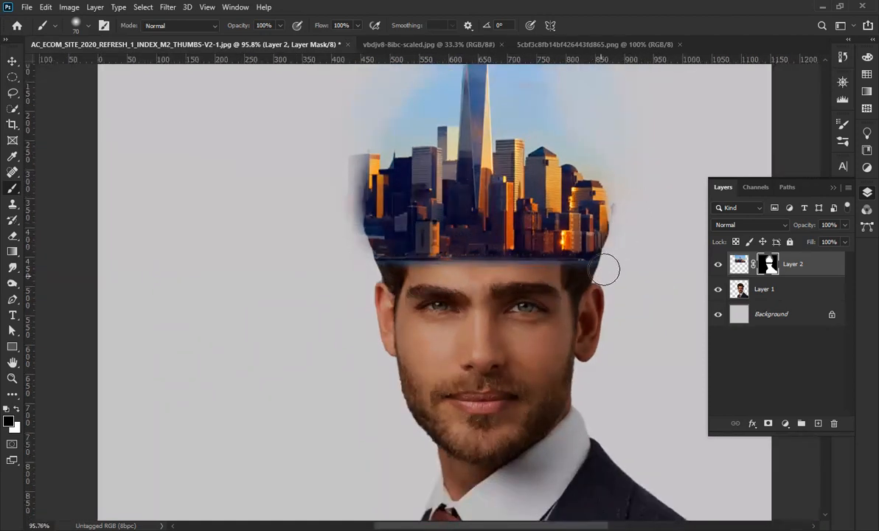
{"action": "mouse_move", "coordinate": [369, 278]}
{"action": "left_mouse_down"}
{"action": "mouse_move", "coordinate": [341, 219]}
{"action": "mouse_move", "coordinate": [347, 159]}
{"action": "mouse_move", "coordinate": [352, 223]}
{"action": "mouse_move", "coordinate": [341, 195]}
{"action": "mouse_move", "coordinate": [353, 147]}
{"action": "mouse_move", "coordinate": [348, 183]}
{"action": "mouse_move", "coordinate": [348, 150]}
{"action": "mouse_move", "coordinate": [342, 169]}
{"action": "mouse_move", "coordinate": [349, 249]}
{"action": "mouse_move", "coordinate": [344, 221]}
{"action": "left_mouse_up"}
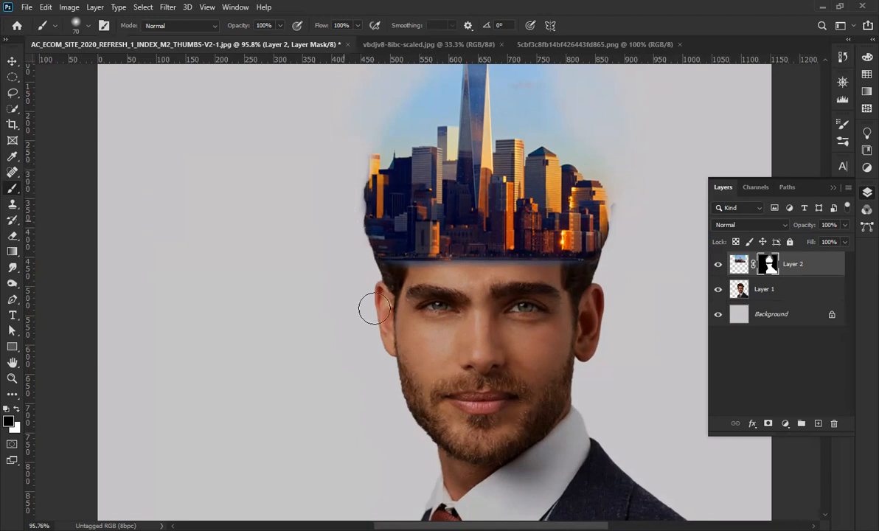
Lower the brush opacity to 18% and paint the skyline's bottom edge in black to blend the buildings into the forehead.
{"action": "scroll", "coordinate": [411, 277], "scroll_direction": "up", "scroll_amount": 2}
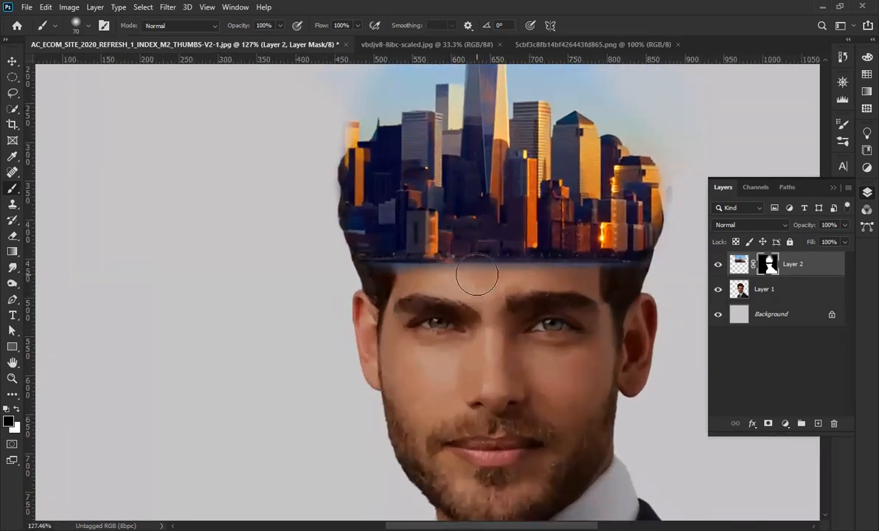
{"action": "left_click_drag", "start_coordinate": [234, 26], "coordinate": [190, 34]}
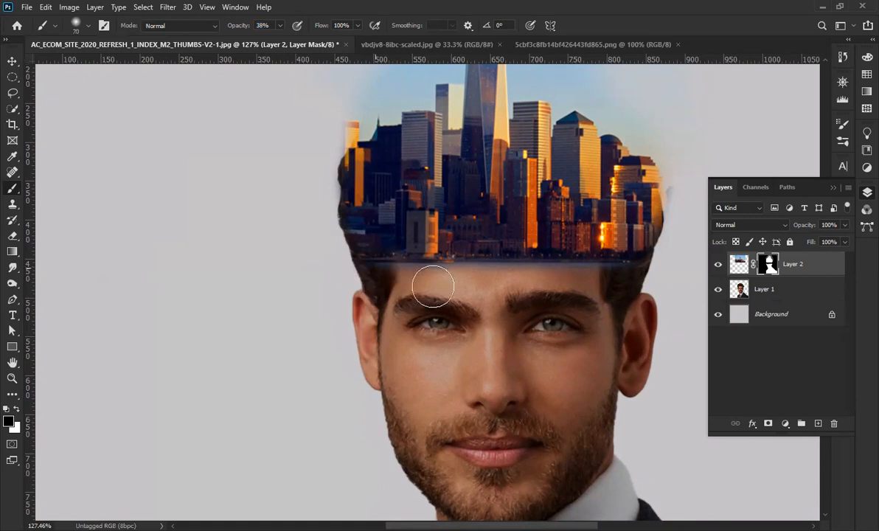
{"action": "left_click_drag", "start_coordinate": [244, 31], "coordinate": [225, 31]}
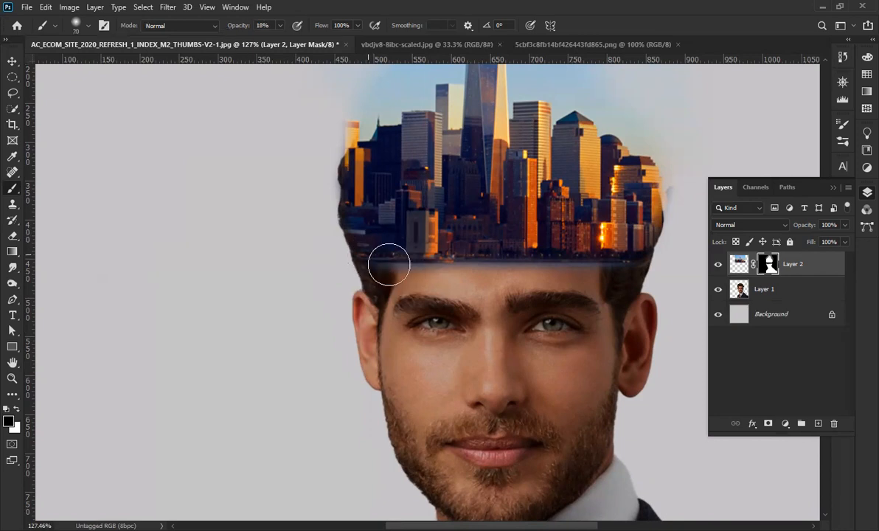
{"action": "mouse_move", "coordinate": [425, 262]}
{"action": "left_mouse_down"}
{"action": "mouse_move", "coordinate": [545, 277]}
{"action": "mouse_move", "coordinate": [521, 266]}
{"action": "mouse_move", "coordinate": [596, 286]}
{"action": "mouse_move", "coordinate": [532, 267]}
{"action": "mouse_move", "coordinate": [531, 299]}
{"action": "mouse_move", "coordinate": [477, 267]}
{"action": "mouse_move", "coordinate": [427, 272]}
{"action": "mouse_move", "coordinate": [460, 261]}
{"action": "mouse_move", "coordinate": [399, 268]}
{"action": "mouse_move", "coordinate": [416, 276]}
{"action": "mouse_move", "coordinate": [402, 267]}
{"action": "mouse_move", "coordinate": [401, 281]}
{"action": "mouse_move", "coordinate": [448, 278]}
{"action": "mouse_move", "coordinate": [396, 277]}
{"action": "mouse_move", "coordinate": [461, 269]}
{"action": "mouse_move", "coordinate": [388, 279]}
{"action": "mouse_move", "coordinate": [429, 295]}
{"action": "mouse_move", "coordinate": [413, 276]}
{"action": "mouse_move", "coordinate": [454, 288]}
{"action": "mouse_move", "coordinate": [529, 286]}
{"action": "mouse_move", "coordinate": [511, 281]}
{"action": "mouse_move", "coordinate": [526, 279]}
{"action": "mouse_move", "coordinate": [575, 288]}
{"action": "mouse_move", "coordinate": [541, 277]}
{"action": "mouse_move", "coordinate": [623, 276]}
{"action": "mouse_move", "coordinate": [641, 245]}
{"action": "mouse_move", "coordinate": [625, 276]}
{"action": "mouse_move", "coordinate": [637, 252]}
{"action": "mouse_move", "coordinate": [632, 271]}
{"action": "mouse_move", "coordinate": [612, 283]}
{"action": "mouse_move", "coordinate": [570, 284]}
{"action": "mouse_move", "coordinate": [603, 267]}
{"action": "mouse_move", "coordinate": [554, 280]}
{"action": "mouse_move", "coordinate": [583, 290]}
{"action": "mouse_move", "coordinate": [601, 268]}
{"action": "mouse_move", "coordinate": [533, 278]}
{"action": "mouse_move", "coordinate": [561, 282]}
{"action": "mouse_move", "coordinate": [515, 274]}
{"action": "mouse_move", "coordinate": [398, 286]}
{"action": "mouse_move", "coordinate": [331, 247]}
{"action": "mouse_move", "coordinate": [368, 284]}
{"action": "mouse_move", "coordinate": [367, 266]}
{"action": "mouse_move", "coordinate": [440, 297]}
{"action": "mouse_move", "coordinate": [410, 262]}
{"action": "mouse_move", "coordinate": [463, 280]}
{"action": "mouse_move", "coordinate": [583, 294]}
{"action": "mouse_move", "coordinate": [541, 276]}
{"action": "mouse_move", "coordinate": [406, 279]}
{"action": "mouse_move", "coordinate": [352, 241]}
{"action": "mouse_move", "coordinate": [401, 285]}
{"action": "mouse_move", "coordinate": [657, 263]}
{"action": "mouse_move", "coordinate": [454, 269]}
{"action": "mouse_move", "coordinate": [418, 298]}
{"action": "mouse_move", "coordinate": [447, 261]}
{"action": "mouse_move", "coordinate": [383, 271]}
{"action": "mouse_move", "coordinate": [413, 279]}
{"action": "left_mouse_up"}
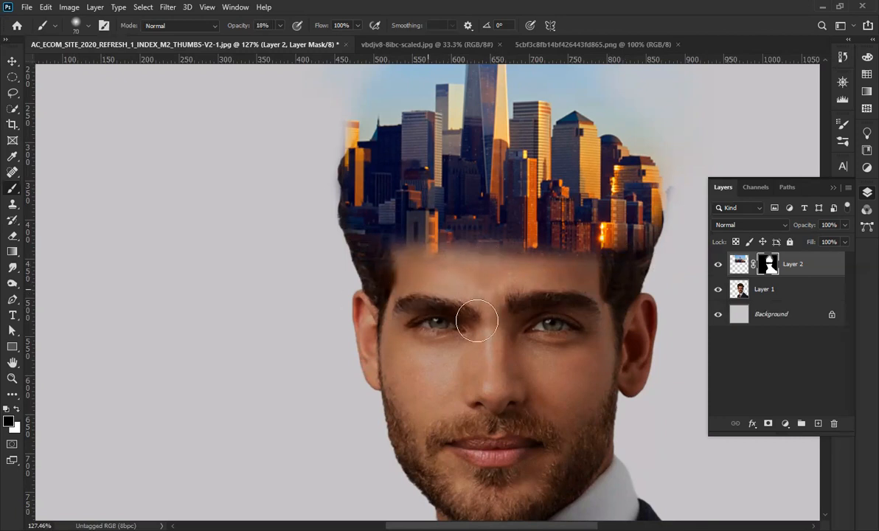
Activate the Move tool and examine how the skyline blends with the head, both close up and across the whole composite.
{"action": "scroll", "coordinate": [512, 286], "scroll_direction": "down", "scroll_amount": 4}
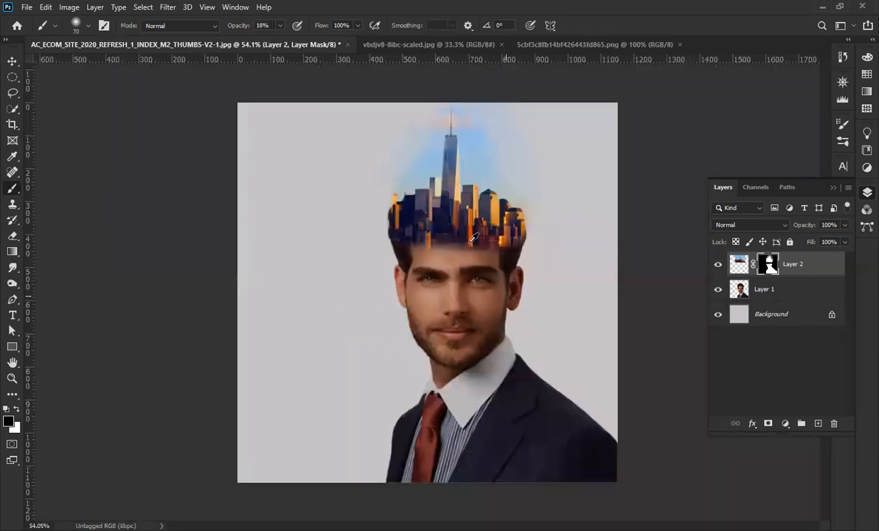
{"action": "scroll", "coordinate": [472, 240], "scroll_direction": "up", "scroll_amount": 3}
{"action": "scroll", "coordinate": [475, 244], "scroll_direction": "up", "scroll_amount": 1}
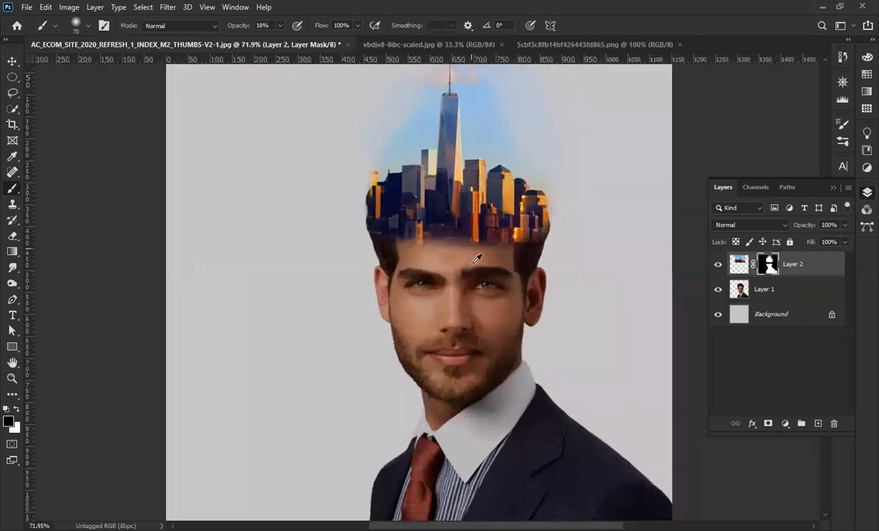
{"action": "scroll", "coordinate": [488, 275], "scroll_direction": "down", "scroll_amount": 1}
{"action": "scroll", "coordinate": [543, 217], "scroll_direction": "up", "scroll_amount": 2}
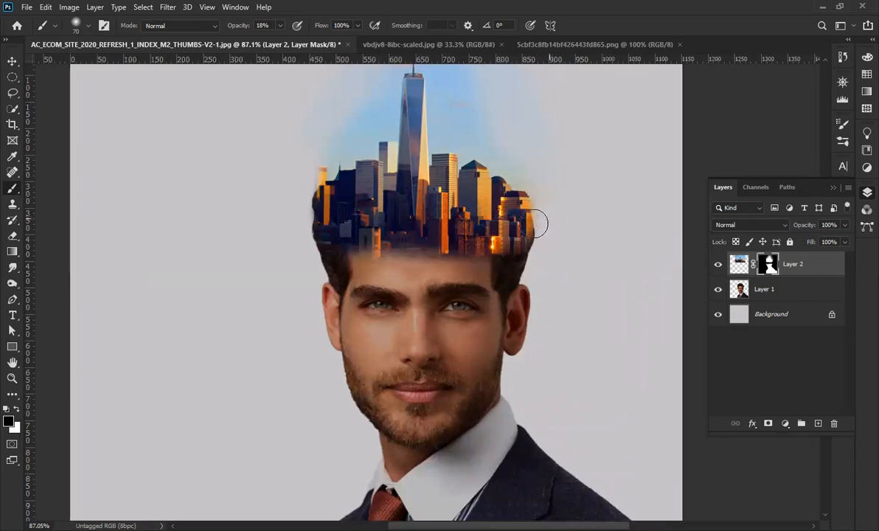
{"action": "scroll", "coordinate": [536, 223], "scroll_direction": "down", "scroll_amount": 3}
{"action": "left_click", "coordinate": [12, 60]}
{"action": "scroll", "coordinate": [465, 268], "scroll_direction": "up", "scroll_amount": 2}
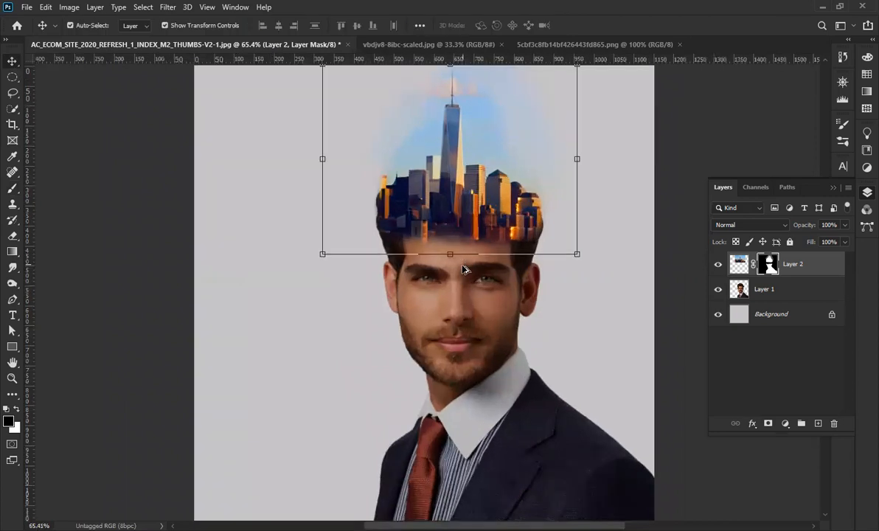
{"action": "scroll", "coordinate": [465, 267], "scroll_direction": "down", "scroll_amount": 2}
{"action": "scroll", "coordinate": [462, 266], "scroll_direction": "up", "scroll_amount": 1}
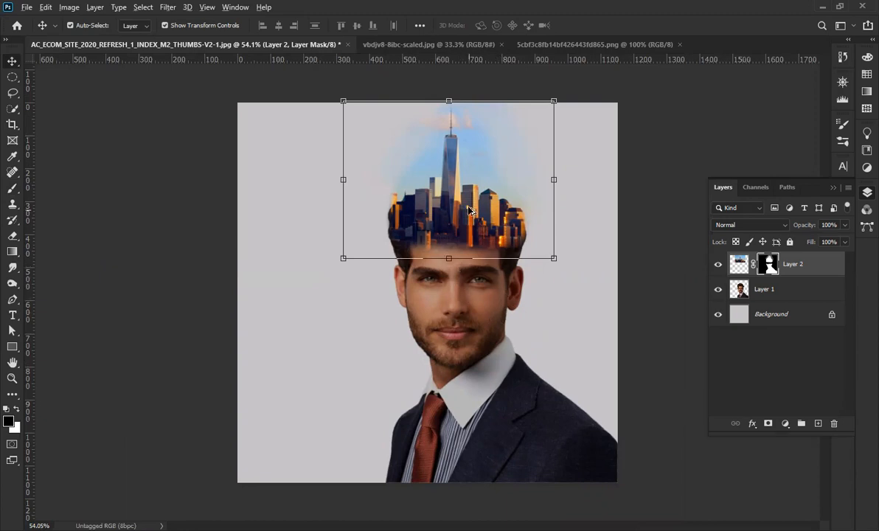
{"action": "scroll", "coordinate": [427, 292], "scroll_direction": "up", "scroll_amount": 1}
Sample light blue from the sky beside the tower and fill the Background layer with it.
{"action": "left_click", "coordinate": [765, 316]}
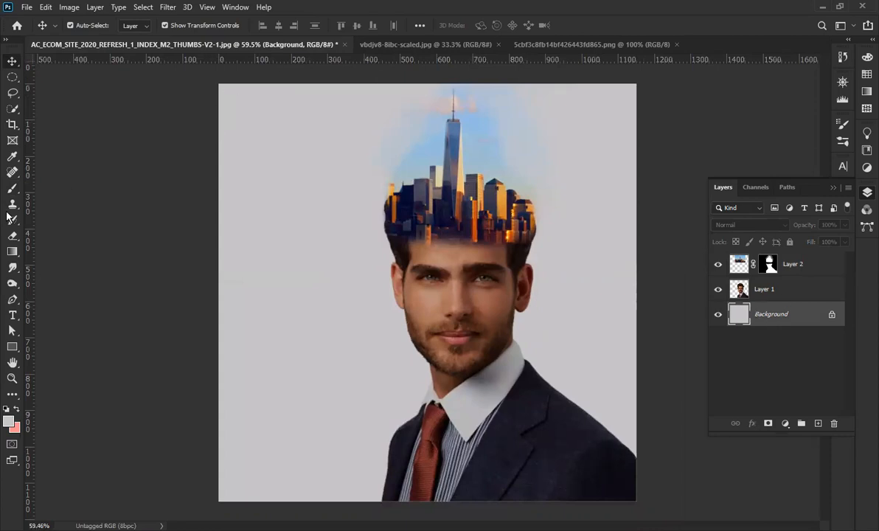
{"action": "left_click", "coordinate": [11, 158]}
{"action": "scroll", "coordinate": [490, 147], "scroll_direction": "up", "scroll_amount": 2}
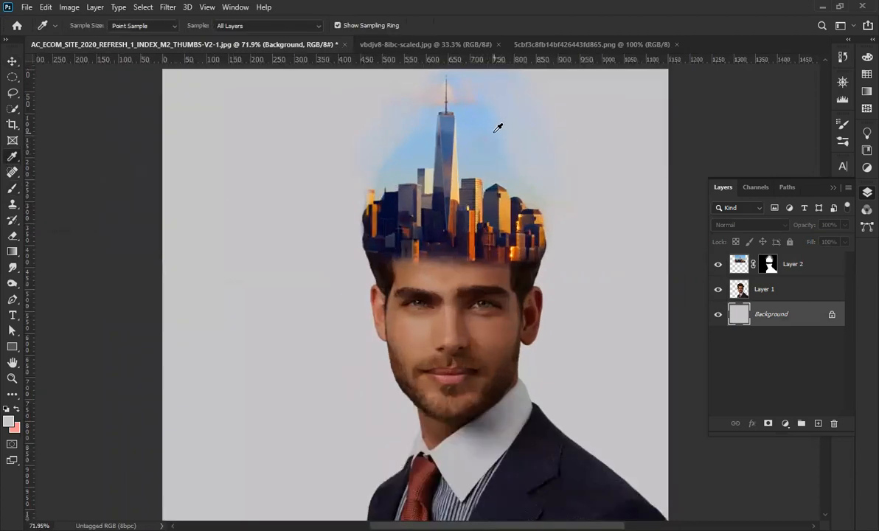
{"action": "left_click", "coordinate": [492, 125]}
{"action": "left_click", "coordinate": [496, 121]}
{"action": "key", "text": "v"}
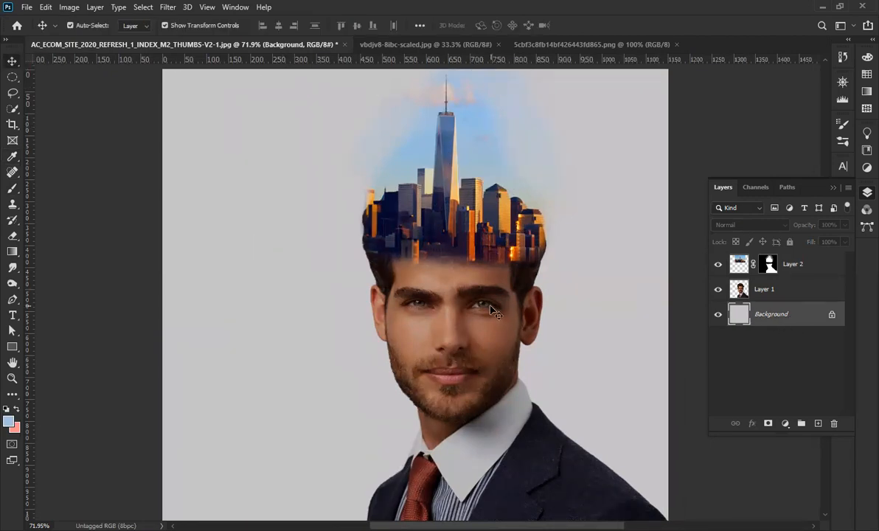
{"action": "key", "text": "alt+BackSpace"}
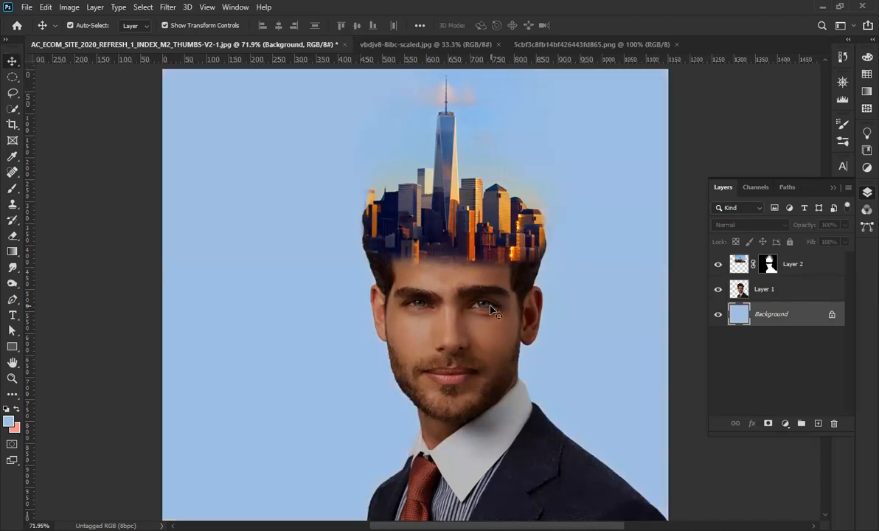
{"action": "scroll", "coordinate": [522, 175], "scroll_direction": "down", "scroll_amount": 5}
{"action": "scroll", "coordinate": [506, 215], "scroll_direction": "up", "scroll_amount": 2}
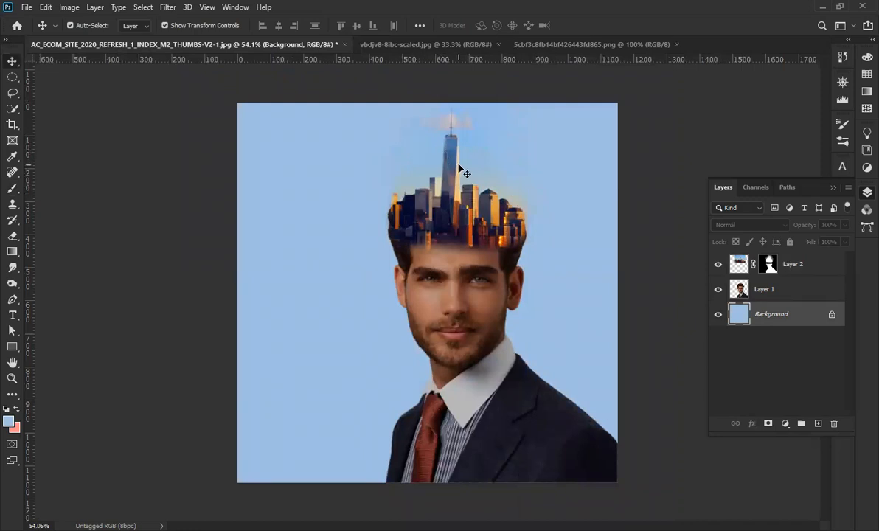
Start a Color Balance adjustment on the man's layer (Layer 1) and set the midtones' yellow–blue level to +33.
{"action": "left_click", "coordinate": [459, 286]}
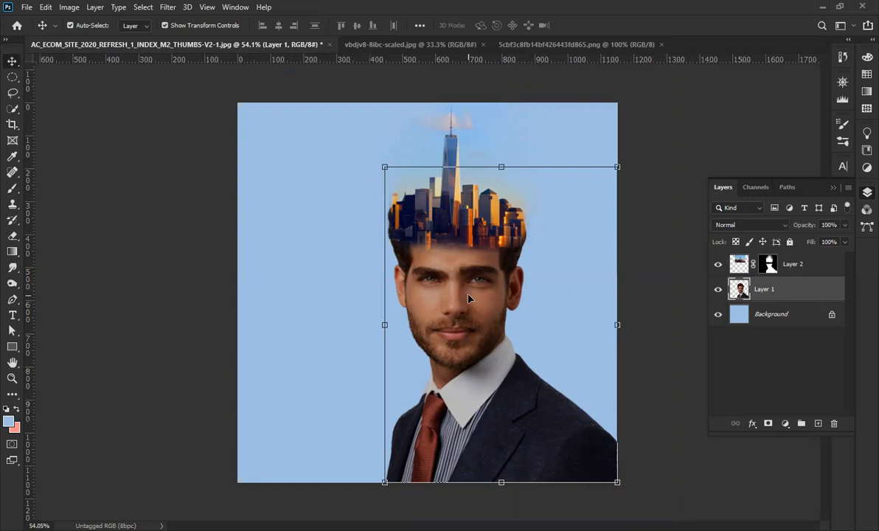
{"action": "scroll", "coordinate": [475, 312], "scroll_direction": "up", "scroll_amount": 2}
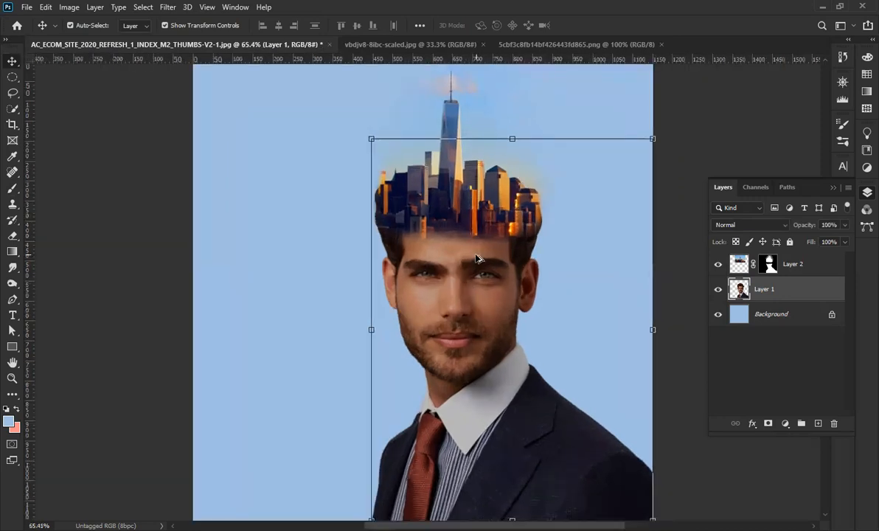
{"action": "scroll", "coordinate": [432, 242], "scroll_direction": "down", "scroll_amount": 2}
{"action": "scroll", "coordinate": [439, 280], "scroll_direction": "up", "scroll_amount": 1}
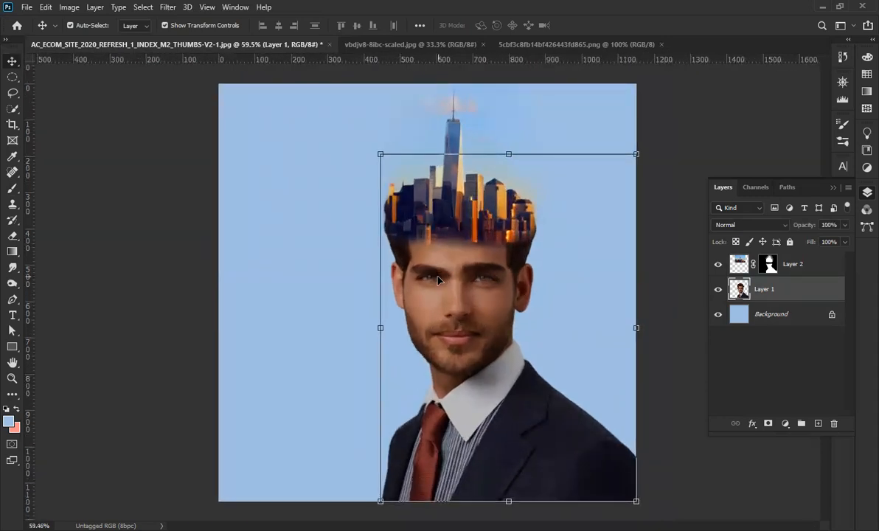
{"action": "left_click", "coordinate": [70, 7]}
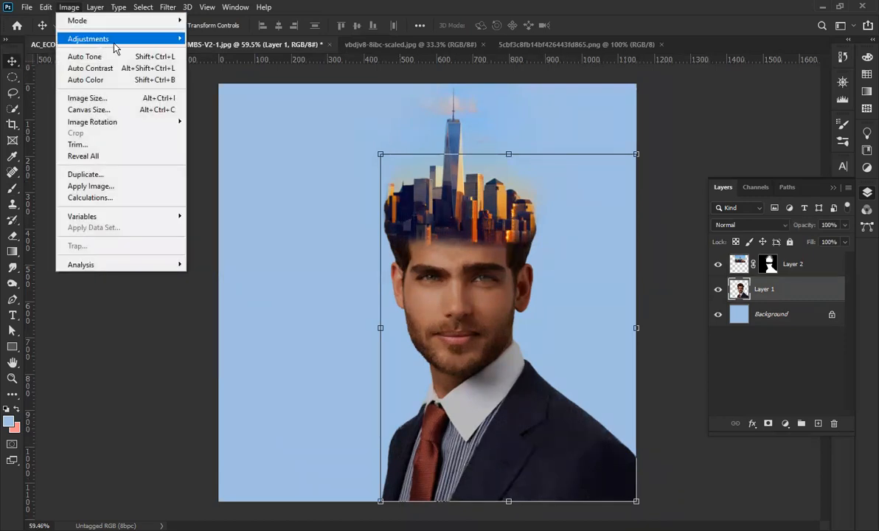
{"action": "mouse_move", "coordinate": [118, 42]}
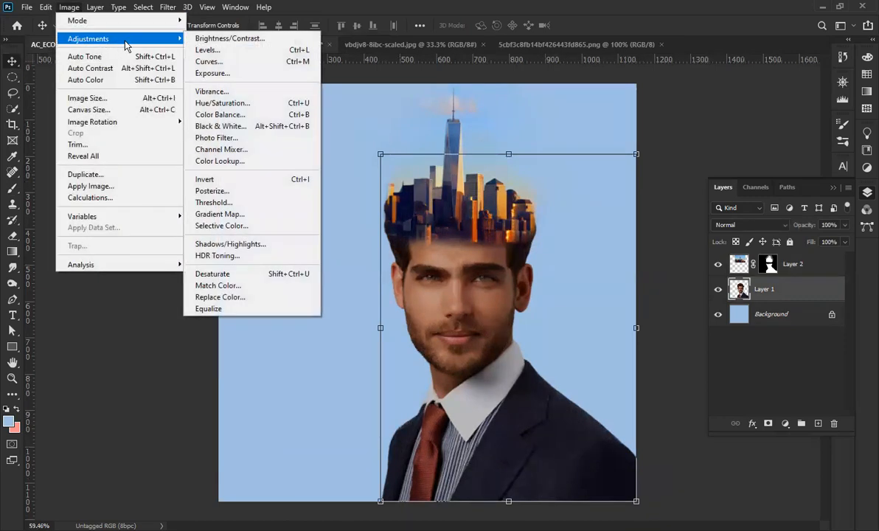
{"action": "left_click", "coordinate": [238, 116]}
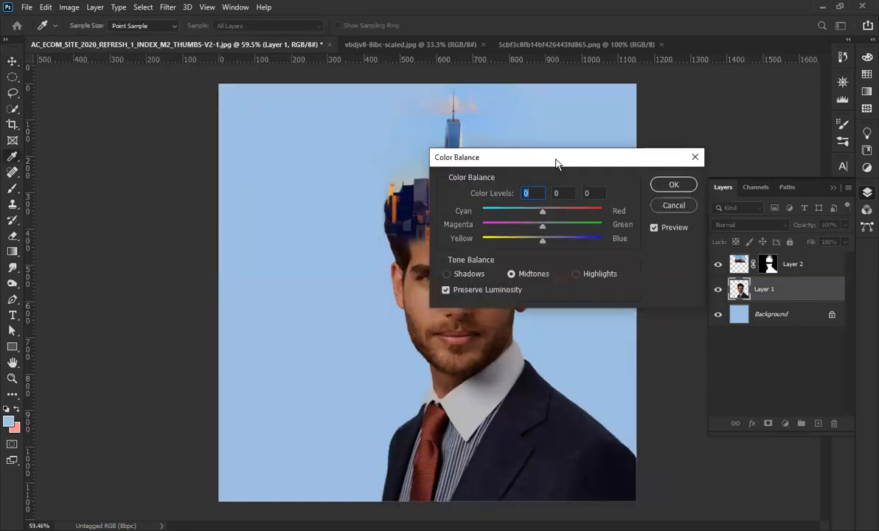
{"action": "left_click_drag", "start_coordinate": [556, 162], "coordinate": [697, 117]}
{"action": "mouse_move", "coordinate": [683, 195]}
{"action": "left_mouse_down"}
{"action": "mouse_move", "coordinate": [714, 206]}
{"action": "mouse_move", "coordinate": [689, 198]}
{"action": "left_mouse_up"}
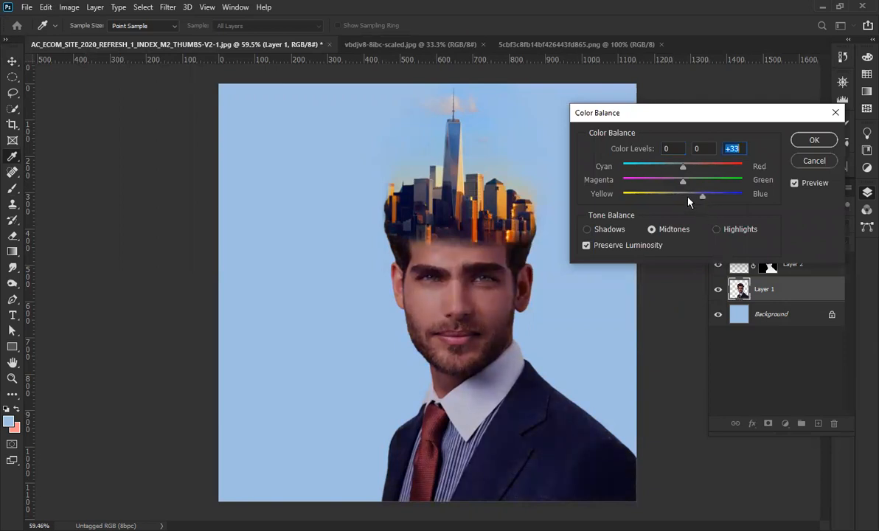
Shift Layer 1's midtones towards cyan with the cyan–red level at -71, apply the Color Balance, and deselect the layer.
{"action": "left_click_drag", "start_coordinate": [652, 173], "coordinate": [635, 179]}
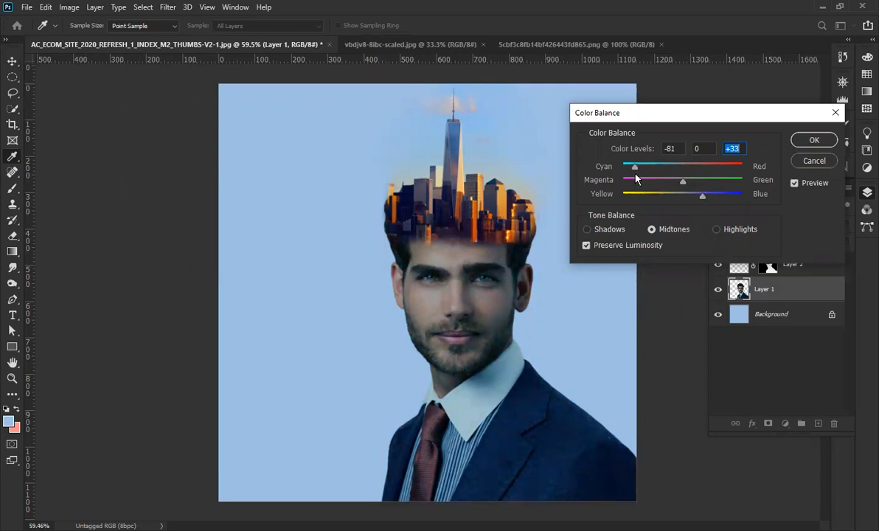
{"action": "left_click_drag", "start_coordinate": [641, 174], "coordinate": [639, 176]}
{"action": "left_click_drag", "start_coordinate": [642, 181], "coordinate": [640, 177]}
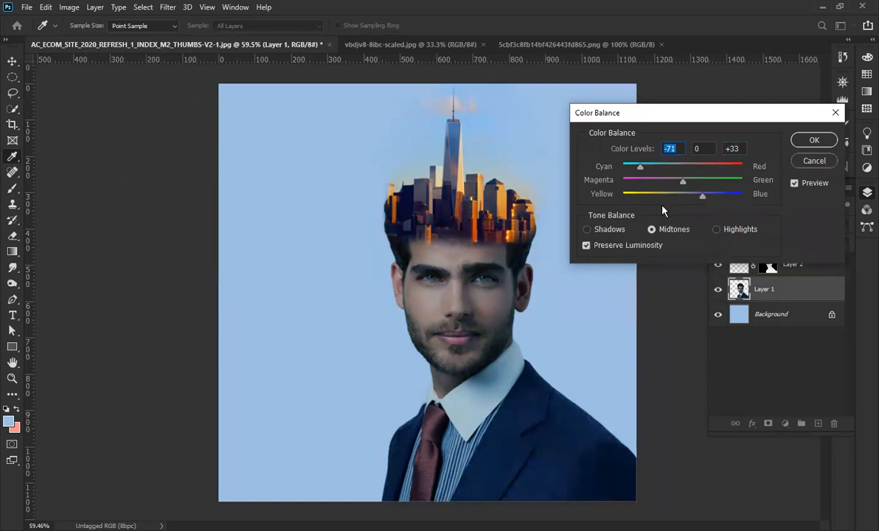
{"action": "mouse_move", "coordinate": [701, 196]}
{"action": "left_mouse_down"}
{"action": "mouse_move", "coordinate": [712, 203]}
{"action": "mouse_move", "coordinate": [703, 204]}
{"action": "left_mouse_up"}
{"action": "left_click", "coordinate": [811, 146]}
{"action": "key", "text": "v"}
{"action": "scroll", "coordinate": [502, 235], "scroll_direction": "down", "scroll_amount": 1}
{"action": "scroll", "coordinate": [500, 235], "scroll_direction": "up", "scroll_amount": 2}
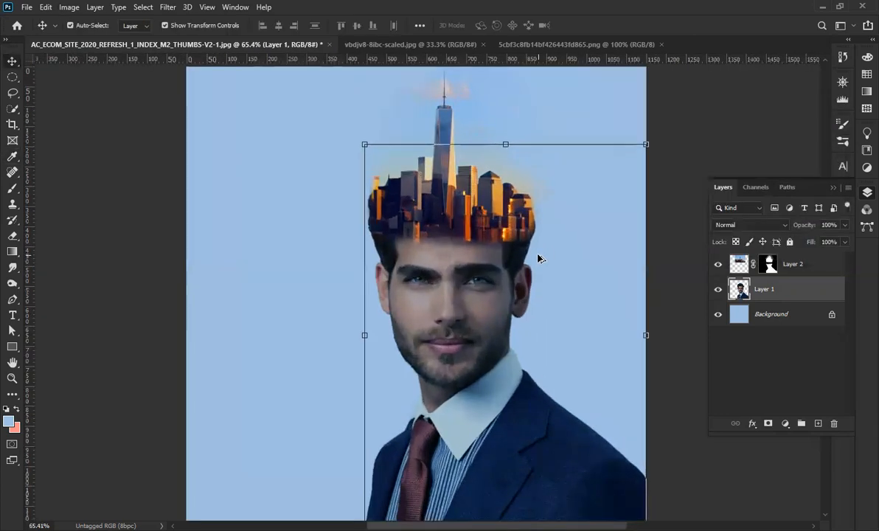
{"action": "left_click", "coordinate": [118, 273]}
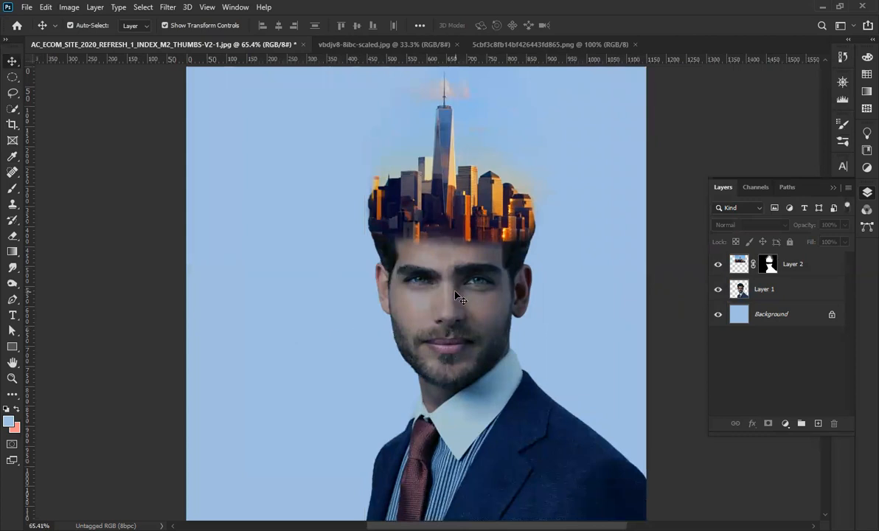
{"action": "scroll", "coordinate": [456, 295], "scroll_direction": "down", "scroll_amount": 1}
{"action": "scroll", "coordinate": [456, 295], "scroll_direction": "up", "scroll_amount": 2}
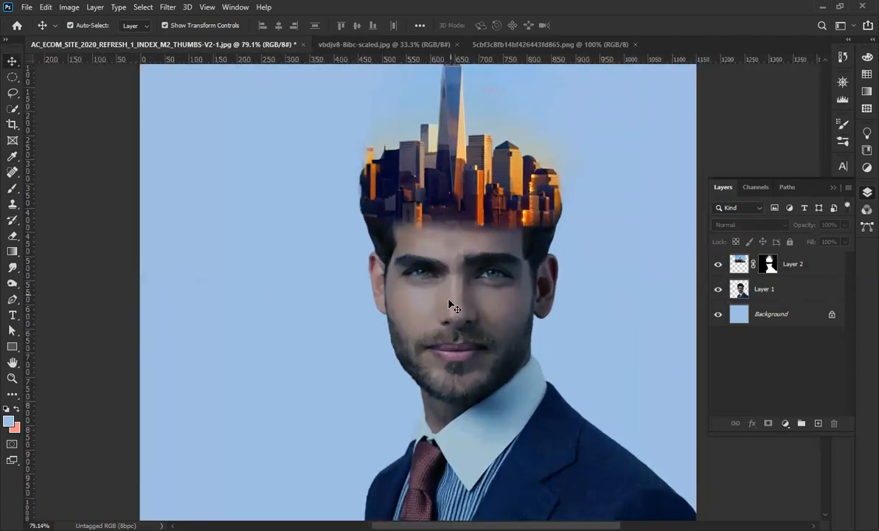
Apply Color Balance to the skyline on Layer 2, shifting its midtones towards cyan to about -24, and deselect the layer.
{"action": "left_click", "coordinate": [435, 191]}
{"action": "scroll", "coordinate": [456, 244], "scroll_direction": "down", "scroll_amount": 1}
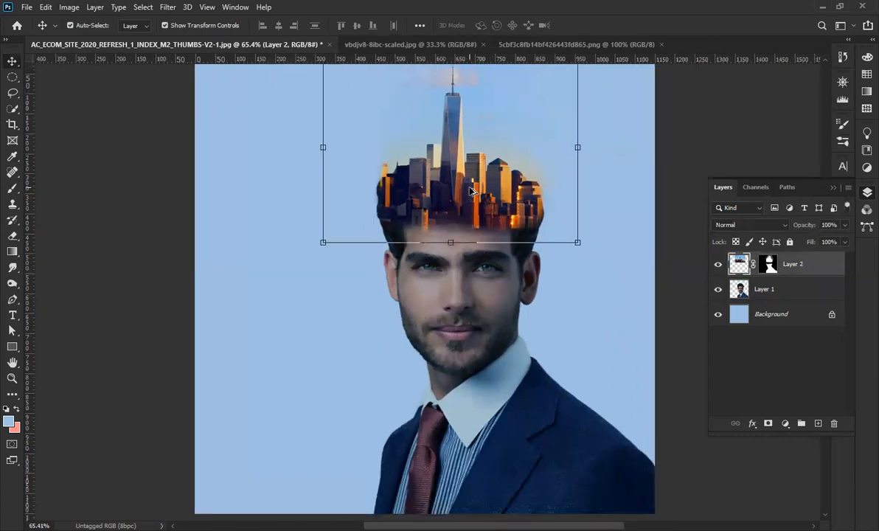
{"action": "scroll", "coordinate": [468, 222], "scroll_direction": "up", "scroll_amount": 3}
{"action": "scroll", "coordinate": [462, 265], "scroll_direction": "up", "scroll_amount": 1}
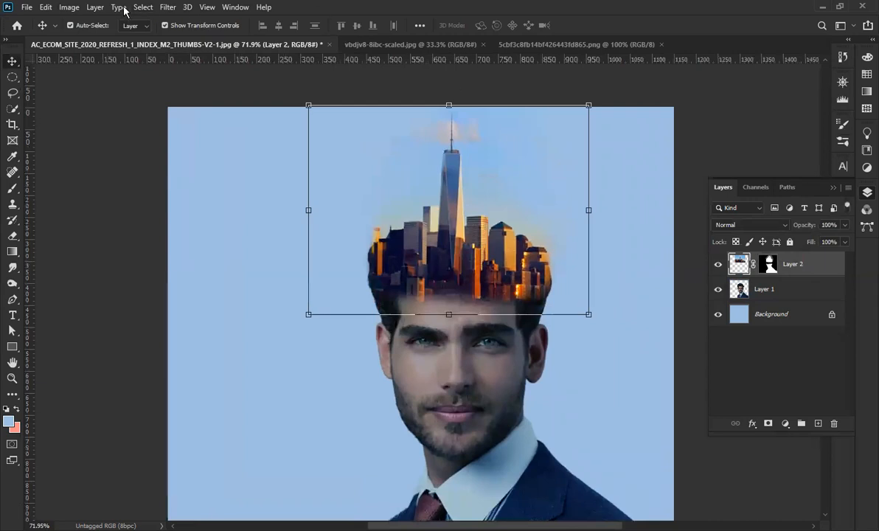
{"action": "left_click", "coordinate": [76, 9]}
{"action": "mouse_move", "coordinate": [146, 39]}
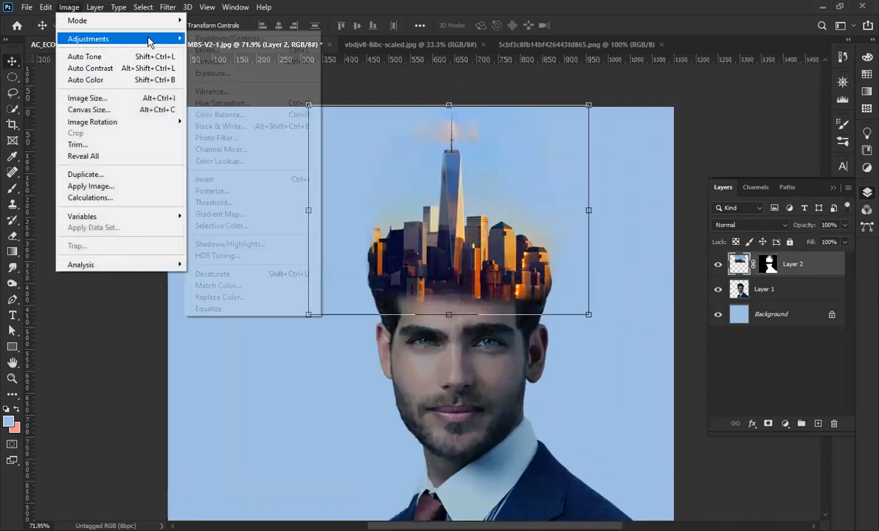
{"action": "left_click", "coordinate": [244, 115]}
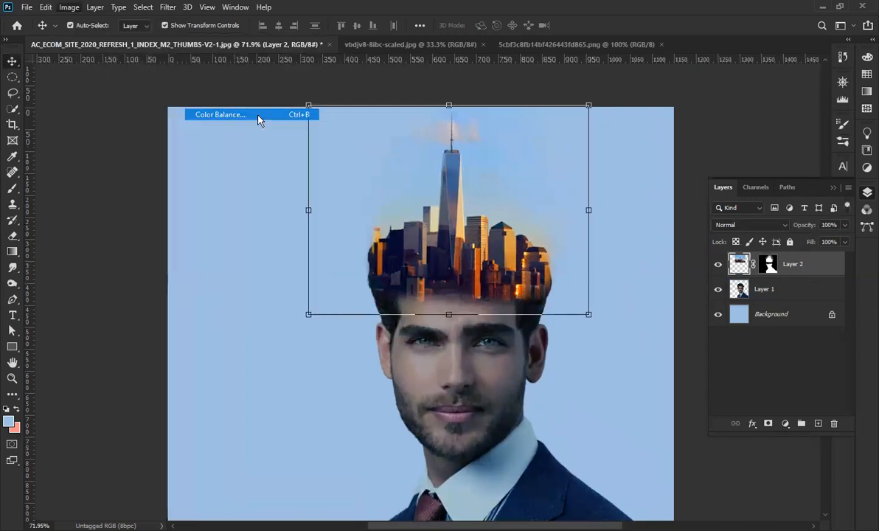
{"action": "left_click_drag", "start_coordinate": [683, 169], "coordinate": [633, 197]}
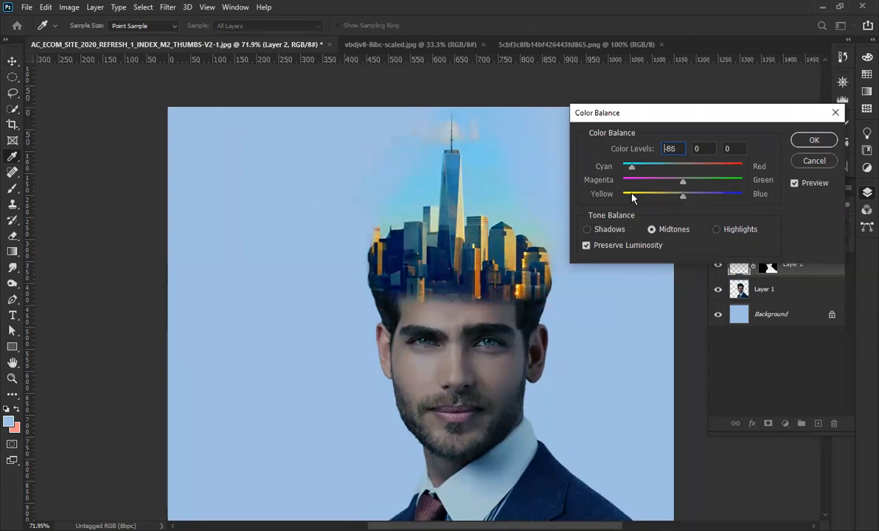
{"action": "left_click_drag", "start_coordinate": [640, 196], "coordinate": [658, 191]}
{"action": "left_click_drag", "start_coordinate": [652, 189], "coordinate": [669, 192]}
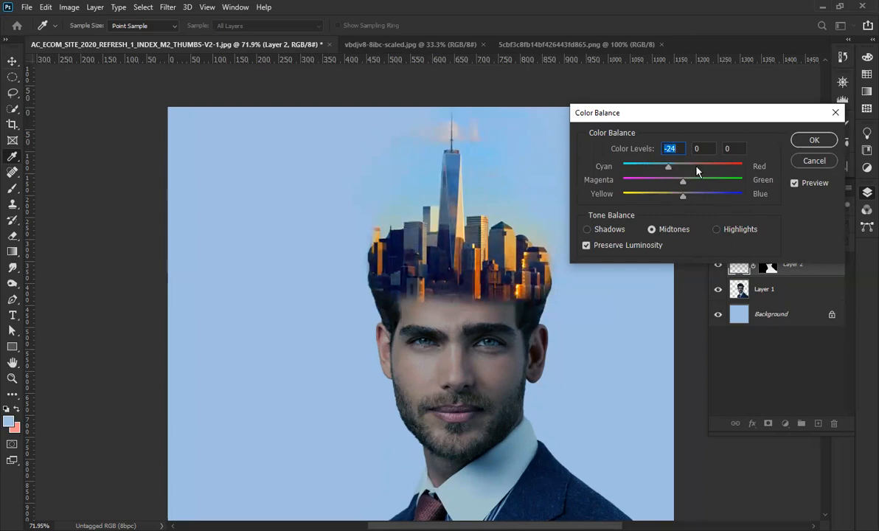
{"action": "left_click_drag", "start_coordinate": [668, 169], "coordinate": [671, 172]}
{"action": "left_click", "coordinate": [803, 144]}
{"action": "scroll", "coordinate": [582, 135], "scroll_direction": "down", "scroll_amount": 6}
{"action": "scroll", "coordinate": [528, 160], "scroll_direction": "up", "scroll_amount": 3}
{"action": "left_click", "coordinate": [177, 188]}
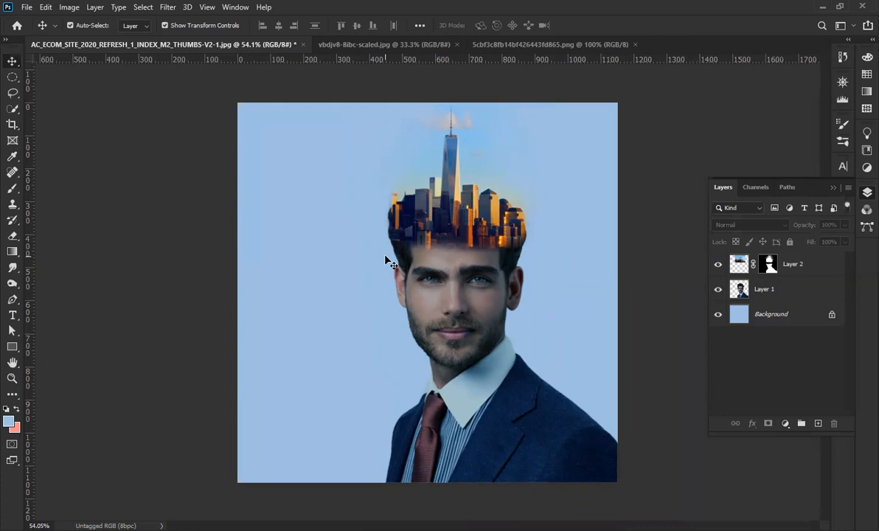
Try converting the man's layer and the skyline layer to black and white with the Default preset.
{"action": "left_click", "coordinate": [477, 308]}
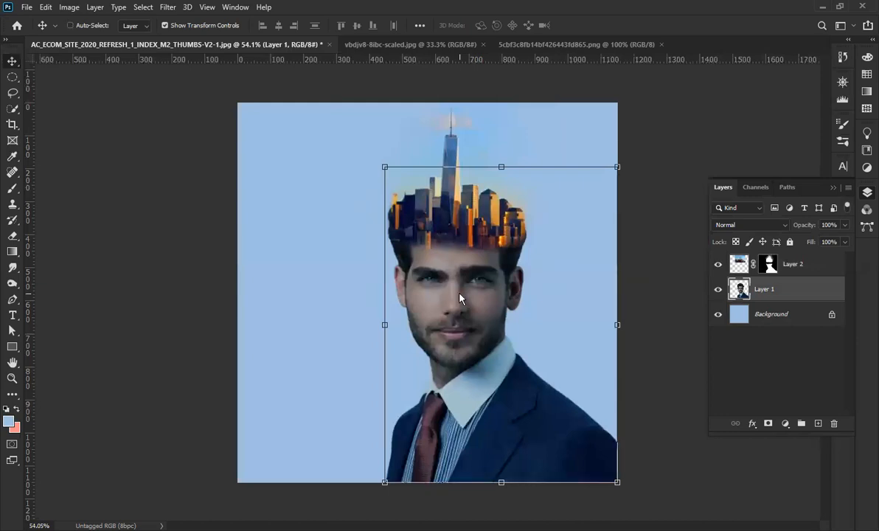
{"action": "key", "text": "ctrl+alt+shift+b"}
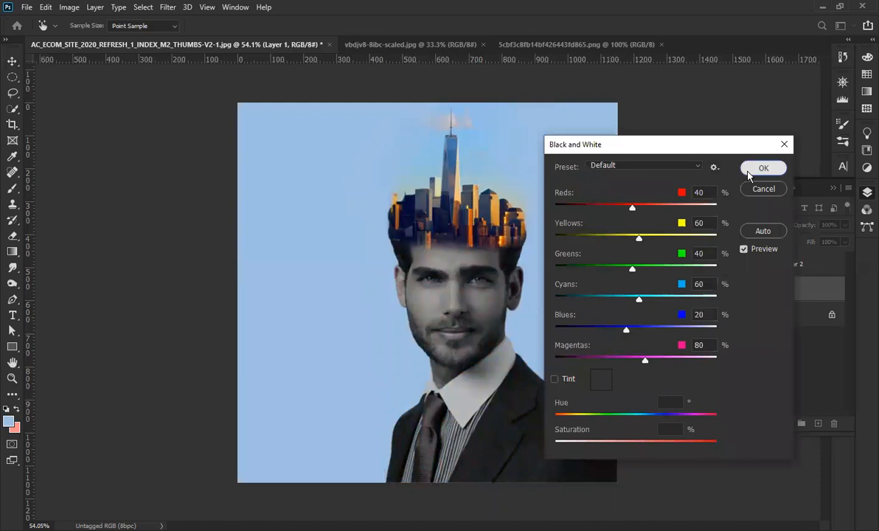
{"action": "left_click", "coordinate": [748, 169]}
{"action": "left_click", "coordinate": [395, 197], "text": "ctrl"}
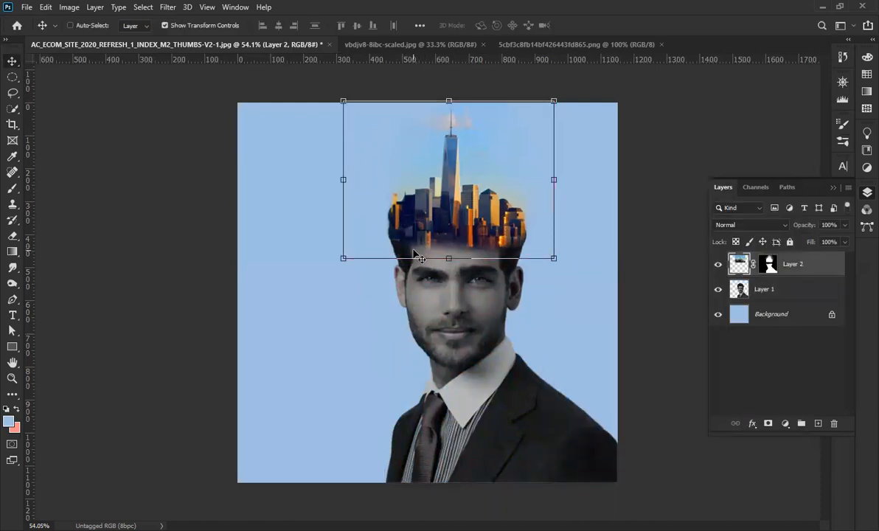
{"action": "key", "text": "ctrl+alt+shift+b"}
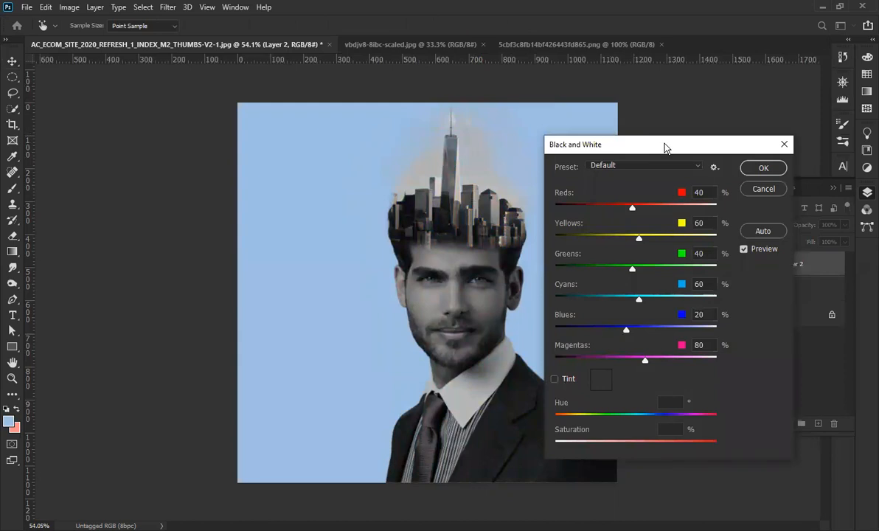
{"action": "left_click_drag", "start_coordinate": [664, 148], "coordinate": [662, 164]}
{"action": "left_click", "coordinate": [762, 187]}
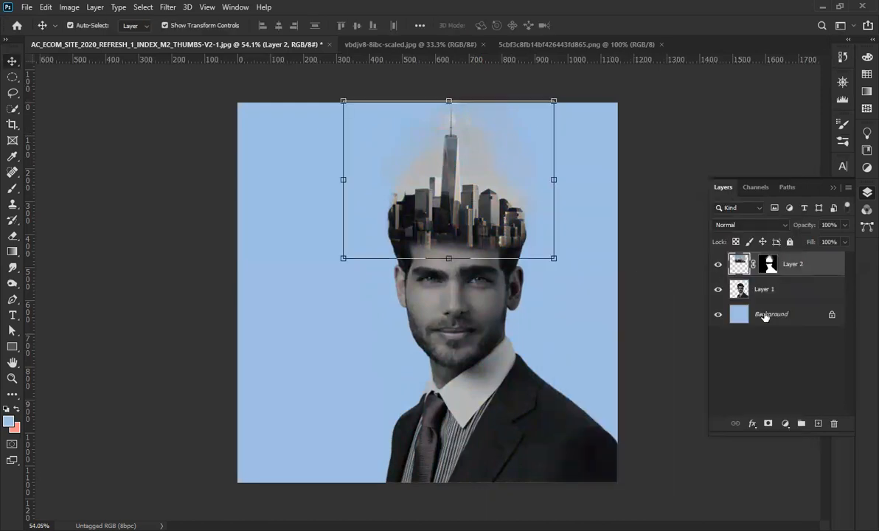
Sample the light grey beside the tower and fill the Background layer with it.
{"action": "left_click", "coordinate": [766, 315]}
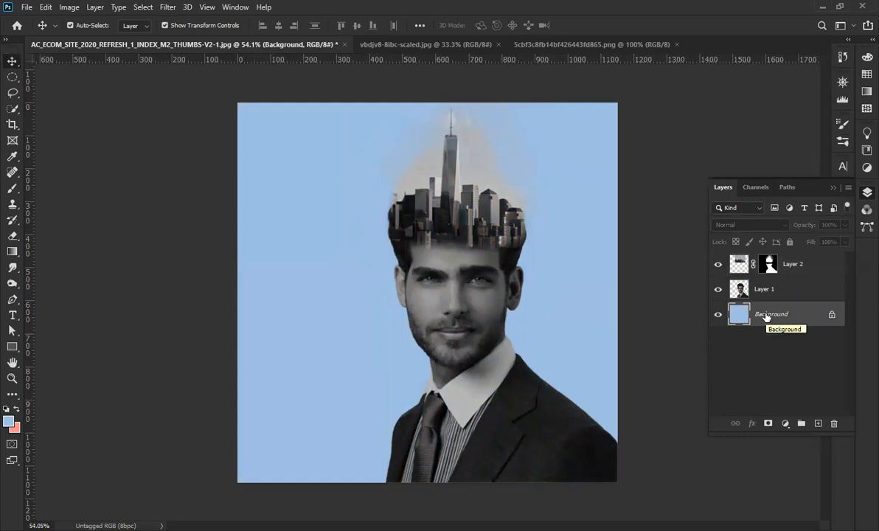
{"action": "left_click", "coordinate": [12, 155]}
{"action": "left_click", "coordinate": [476, 176]}
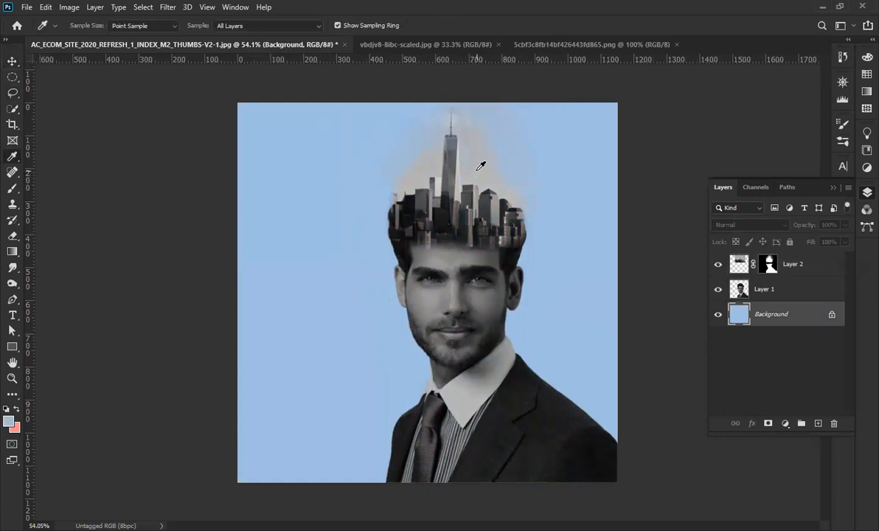
{"action": "left_click", "coordinate": [12, 59]}
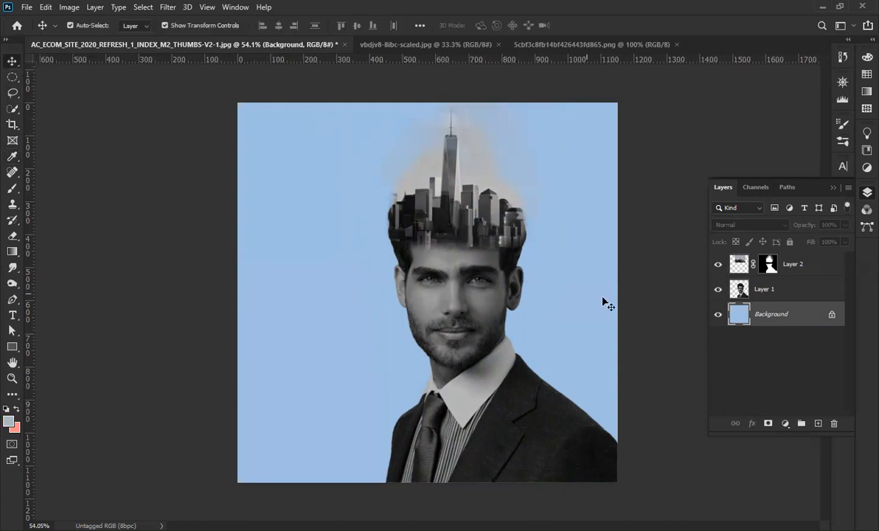
{"action": "key", "text": "alt+BackSpace"}
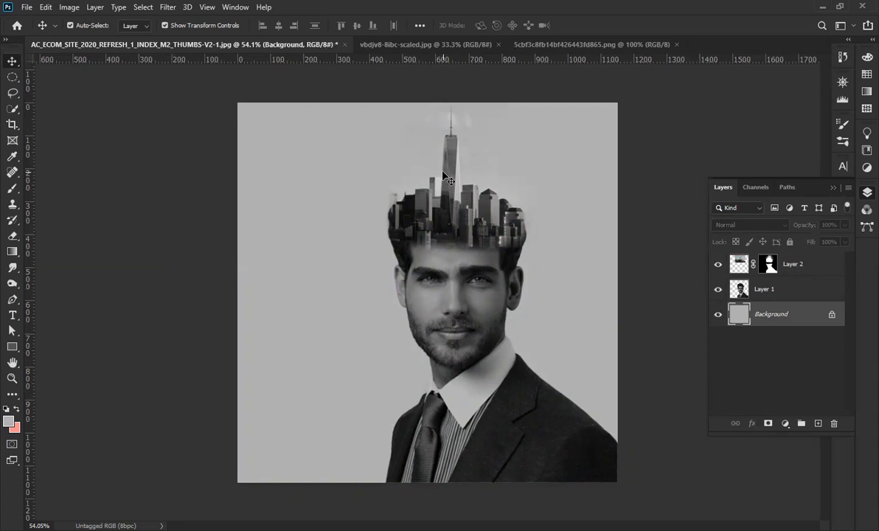
Undo the grey background fill and both black-and-white conversions, and deselect all layers.
{"action": "key", "text": "ctrl"}
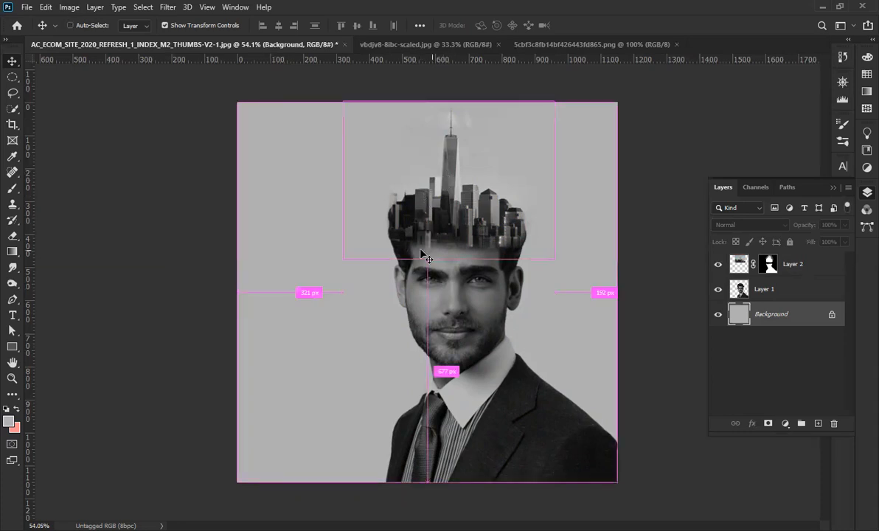
{"action": "key", "text": "ctrl+z"}
{"action": "key", "text": "ctrl+z"}
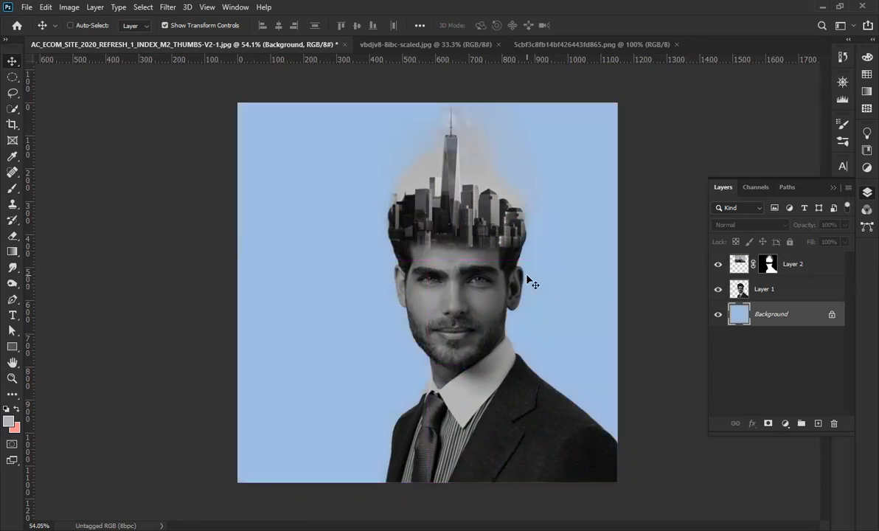
{"action": "key", "text": "ctrl+z"}
{"action": "left_click", "coordinate": [98, 26]}
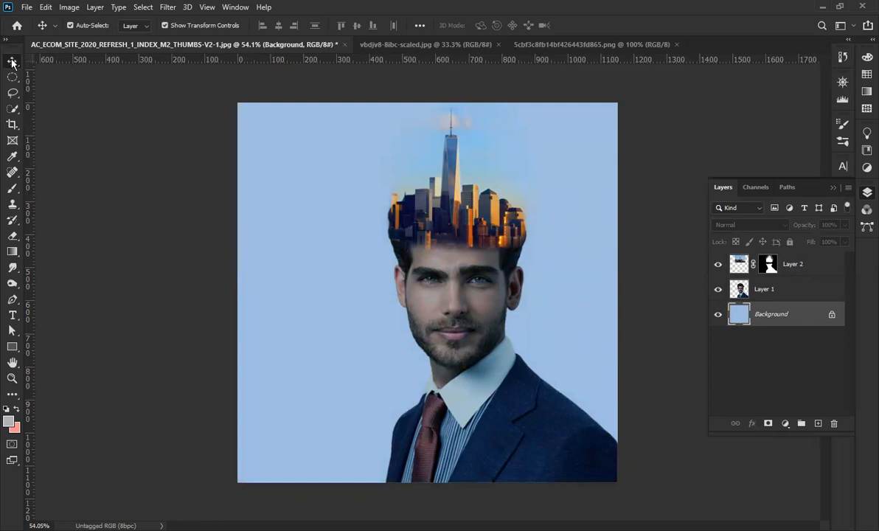
{"action": "left_click", "coordinate": [632, 319]}
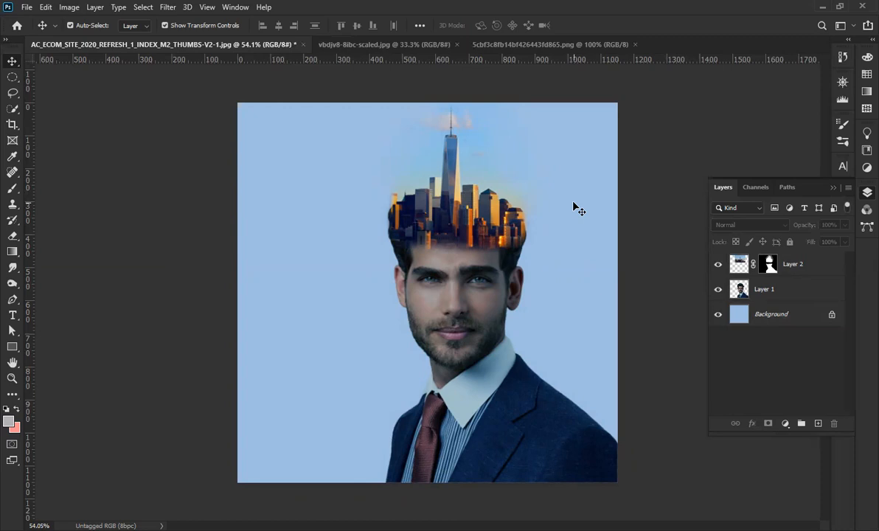
Try blue shades sampled from the skyline image as the Background layer's fill, replacing the muted one with a stronger light blue.
{"action": "key", "text": "i"}
{"action": "left_click", "coordinate": [448, 157]}
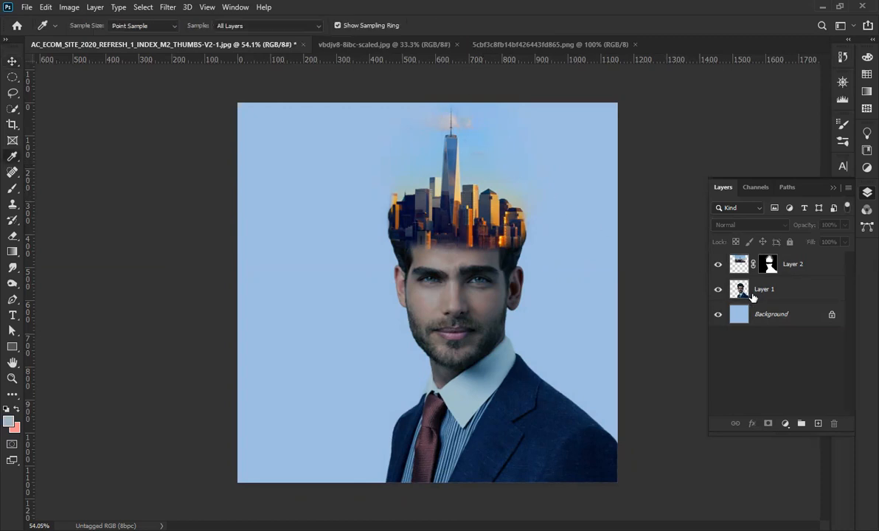
{"action": "left_click", "coordinate": [775, 318]}
{"action": "key", "text": "alt+BackSpace"}
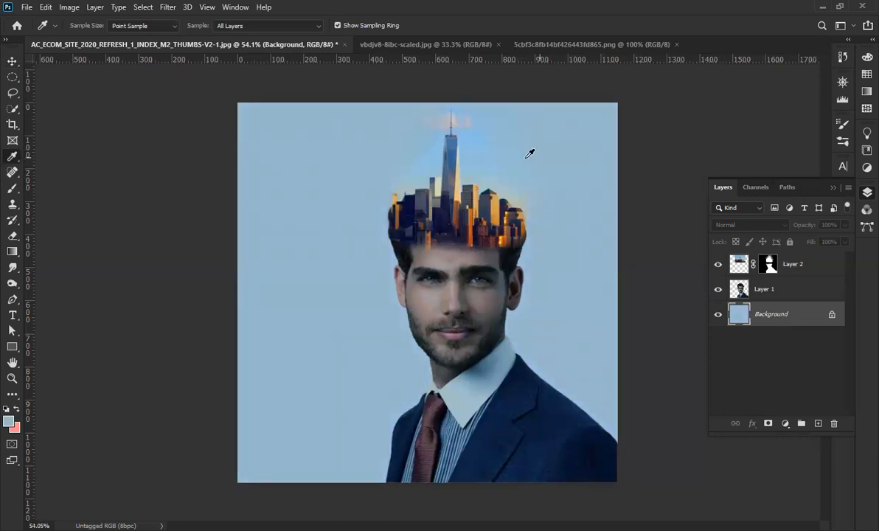
{"action": "key", "text": "ctrl+z"}
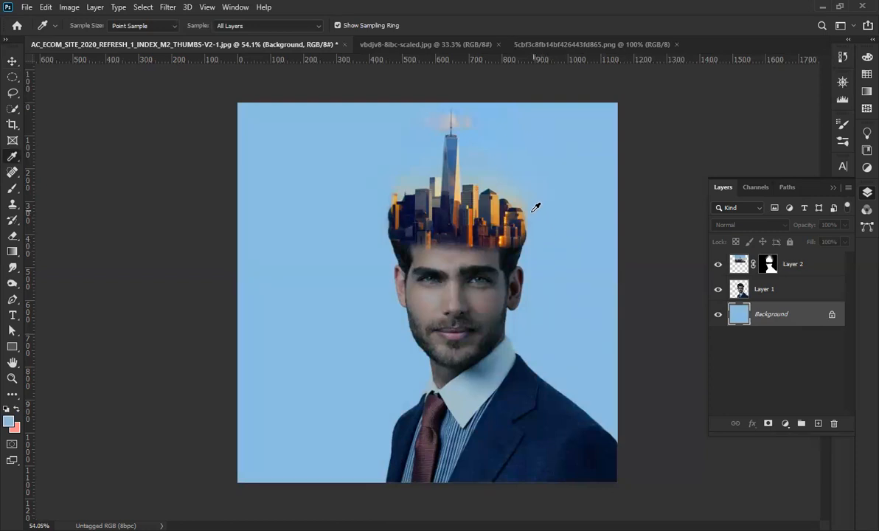
Fade the skyline's lower edge into the forehead on Layer 2's mask with a 125 px black brush at 8% opacity.
{"action": "left_click", "coordinate": [13, 61]}
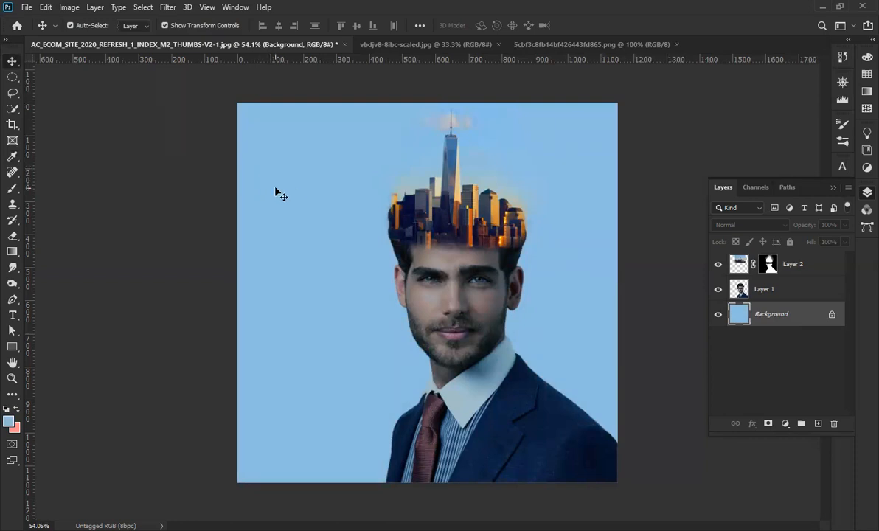
{"action": "scroll", "coordinate": [275, 189], "scroll_direction": "down", "scroll_amount": 2}
{"action": "scroll", "coordinate": [300, 220], "scroll_direction": "up", "scroll_amount": 1}
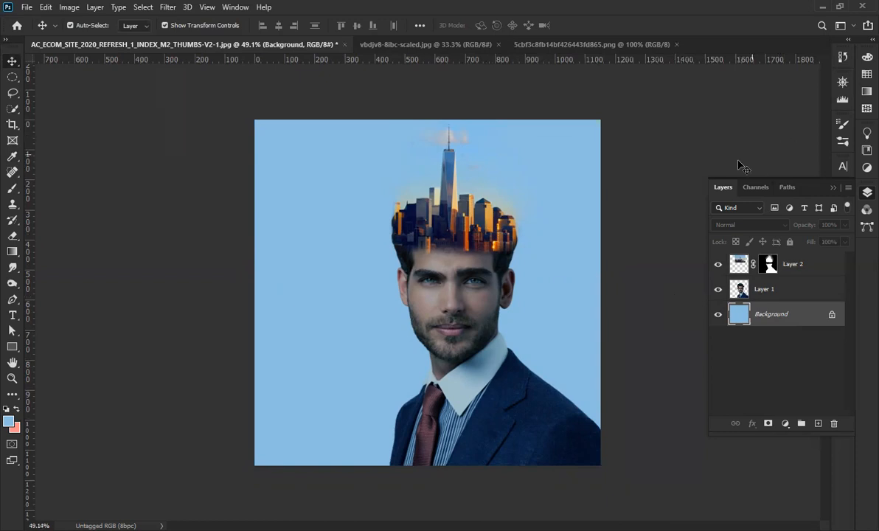
{"action": "left_click", "coordinate": [442, 241]}
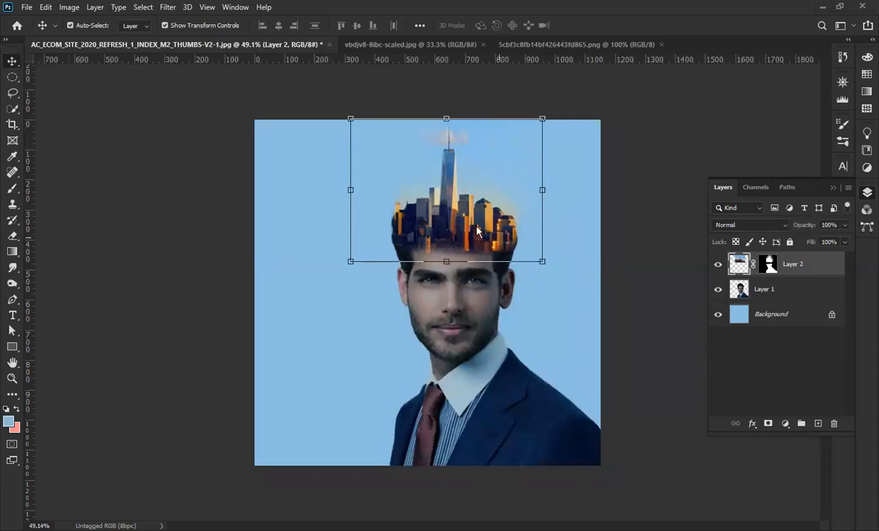
{"action": "scroll", "coordinate": [478, 231], "scroll_direction": "up", "scroll_amount": 3}
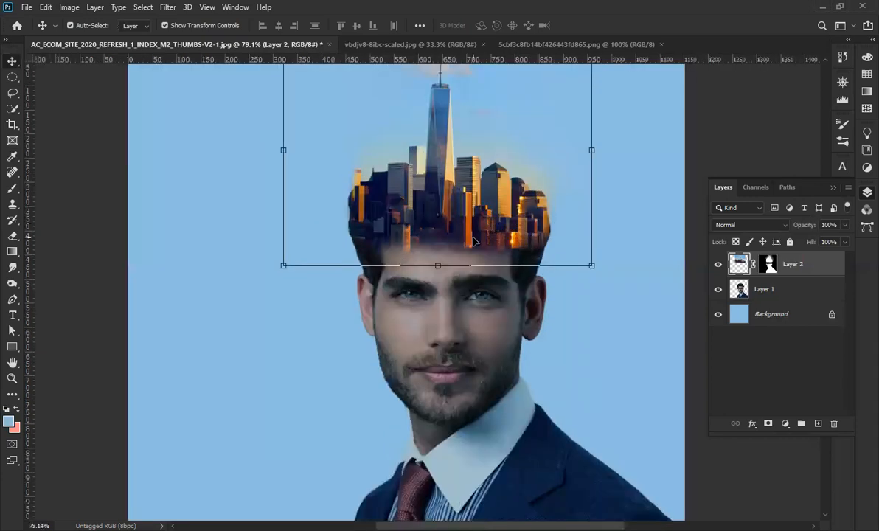
{"action": "left_click", "coordinate": [770, 264]}
{"action": "key", "text": "b"}
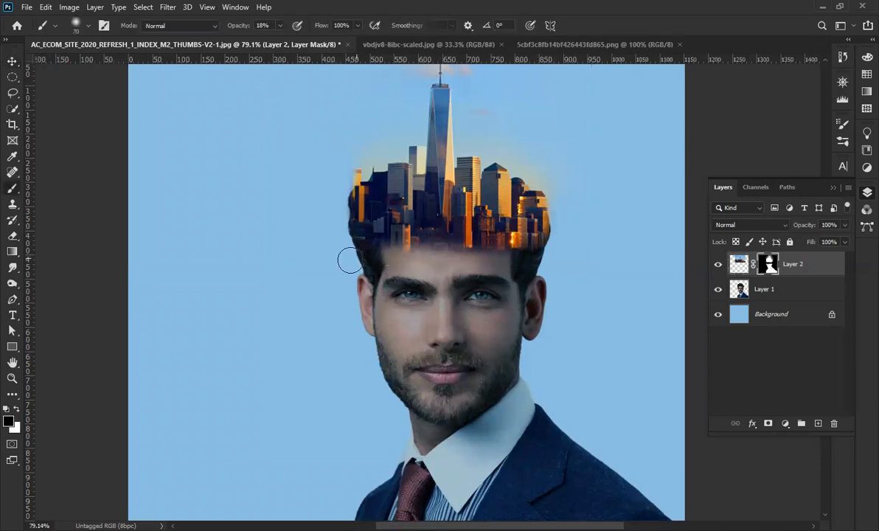
{"action": "key", "text": "bracketright"}
{"action": "key", "text": "bracketright"}
{"action": "key", "text": "bracketright"}
{"action": "left_click", "coordinate": [428, 242]}
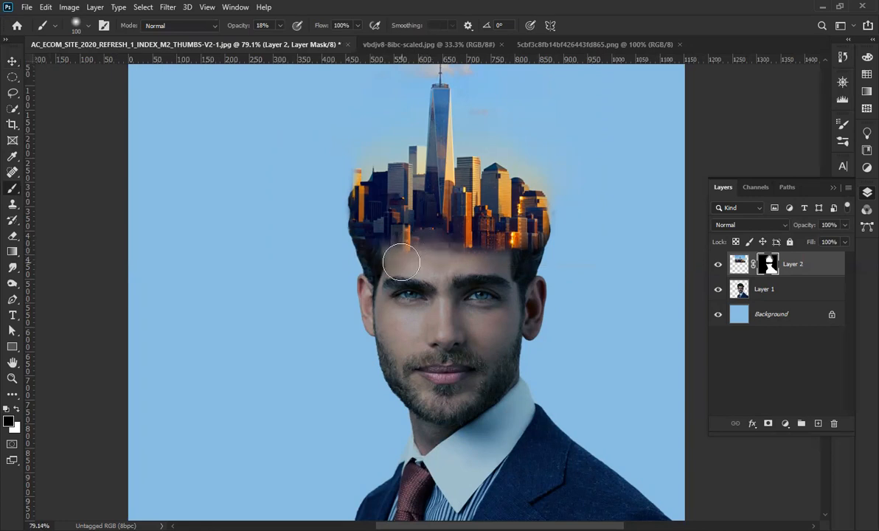
{"action": "key", "text": "ctrl+z"}
{"action": "mouse_move", "coordinate": [235, 28]}
{"action": "left_mouse_down"}
{"action": "mouse_move", "coordinate": [243, 28]}
{"action": "mouse_move", "coordinate": [235, 26]}
{"action": "left_mouse_up"}
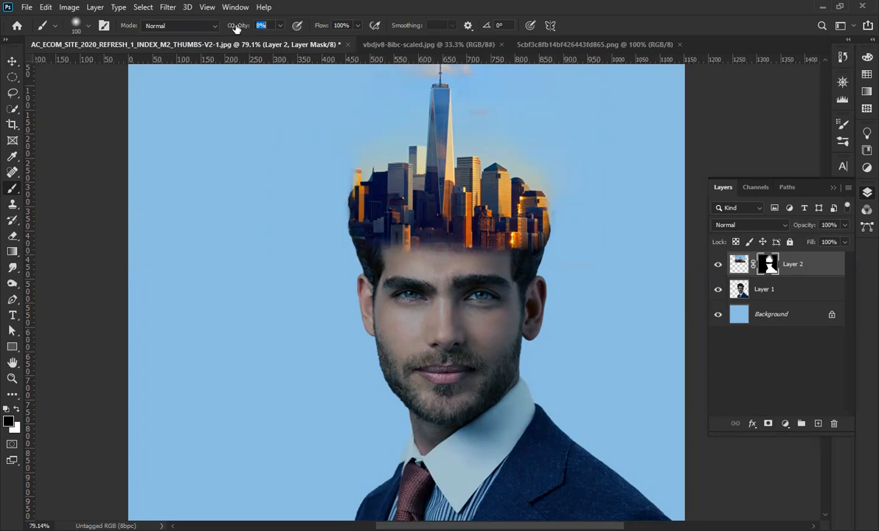
{"action": "key", "text": "]"}
{"action": "mouse_move", "coordinate": [437, 232]}
{"action": "left_mouse_down"}
{"action": "mouse_move", "coordinate": [410, 247]}
{"action": "mouse_move", "coordinate": [425, 234]}
{"action": "mouse_move", "coordinate": [388, 248]}
{"action": "mouse_move", "coordinate": [438, 233]}
{"action": "mouse_move", "coordinate": [456, 240]}
{"action": "mouse_move", "coordinate": [448, 230]}
{"action": "mouse_move", "coordinate": [484, 251]}
{"action": "mouse_move", "coordinate": [480, 238]}
{"action": "mouse_move", "coordinate": [487, 256]}
{"action": "mouse_move", "coordinate": [482, 248]}
{"action": "mouse_move", "coordinate": [453, 262]}
{"action": "mouse_move", "coordinate": [481, 248]}
{"action": "mouse_move", "coordinate": [448, 240]}
{"action": "mouse_move", "coordinate": [429, 248]}
{"action": "mouse_move", "coordinate": [484, 242]}
{"action": "mouse_move", "coordinate": [443, 229]}
{"action": "mouse_move", "coordinate": [417, 241]}
{"action": "mouse_move", "coordinate": [482, 235]}
{"action": "mouse_move", "coordinate": [420, 231]}
{"action": "mouse_move", "coordinate": [474, 228]}
{"action": "mouse_move", "coordinate": [426, 224]}
{"action": "mouse_move", "coordinate": [407, 238]}
{"action": "mouse_move", "coordinate": [416, 221]}
{"action": "mouse_move", "coordinate": [475, 213]}
{"action": "mouse_move", "coordinate": [400, 236]}
{"action": "mouse_move", "coordinate": [452, 227]}
{"action": "mouse_move", "coordinate": [481, 241]}
{"action": "mouse_move", "coordinate": [463, 226]}
{"action": "mouse_move", "coordinate": [415, 234]}
{"action": "mouse_move", "coordinate": [481, 239]}
{"action": "mouse_move", "coordinate": [487, 251]}
{"action": "mouse_move", "coordinate": [450, 230]}
{"action": "mouse_move", "coordinate": [406, 243]}
{"action": "mouse_move", "coordinate": [455, 229]}
{"action": "mouse_move", "coordinate": [486, 246]}
{"action": "left_mouse_up"}
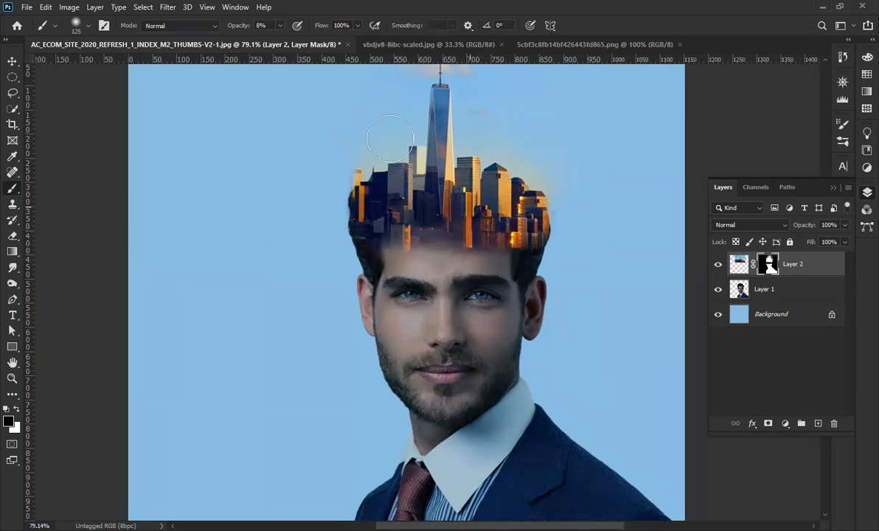
{"action": "left_click", "coordinate": [12, 61]}
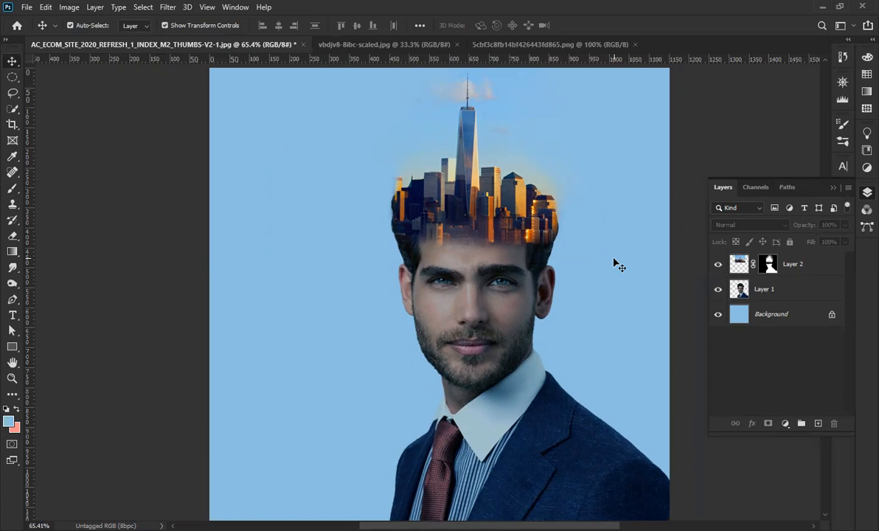
Duplicate Layer 2 beneath Layer 1 and delete the copy's layer mask.
{"action": "scroll", "coordinate": [584, 251], "scroll_direction": "down", "scroll_amount": 2}
{"action": "scroll", "coordinate": [547, 230], "scroll_direction": "up", "scroll_amount": 2}
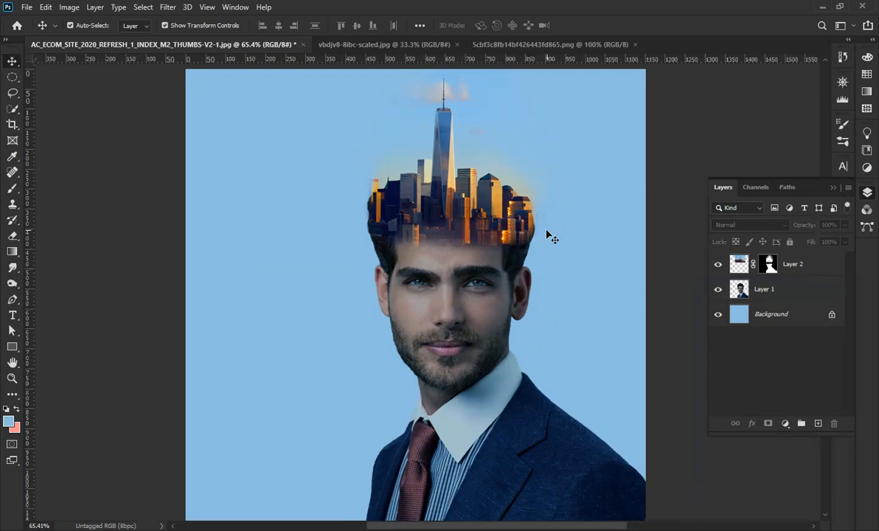
{"action": "left_click", "coordinate": [740, 265]}
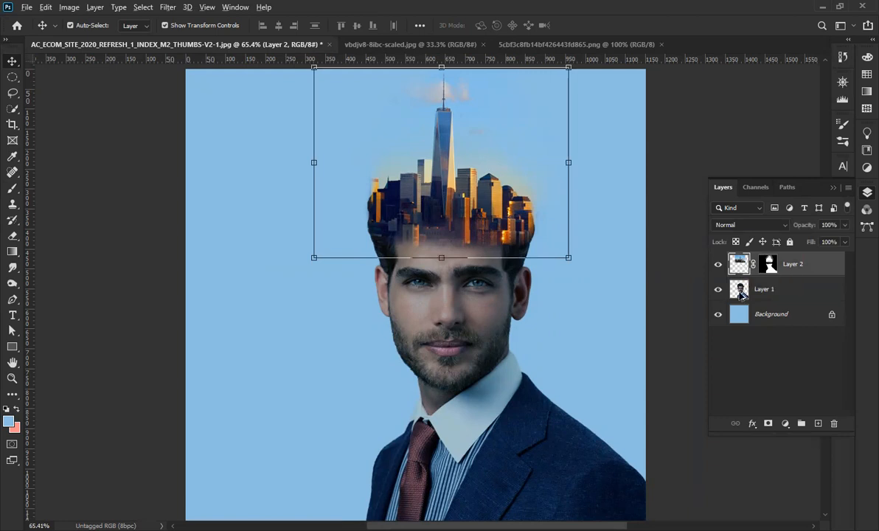
{"action": "left_click_drag", "start_coordinate": [768, 318], "coordinate": [767, 308]}
{"action": "right_click", "coordinate": [769, 315]}
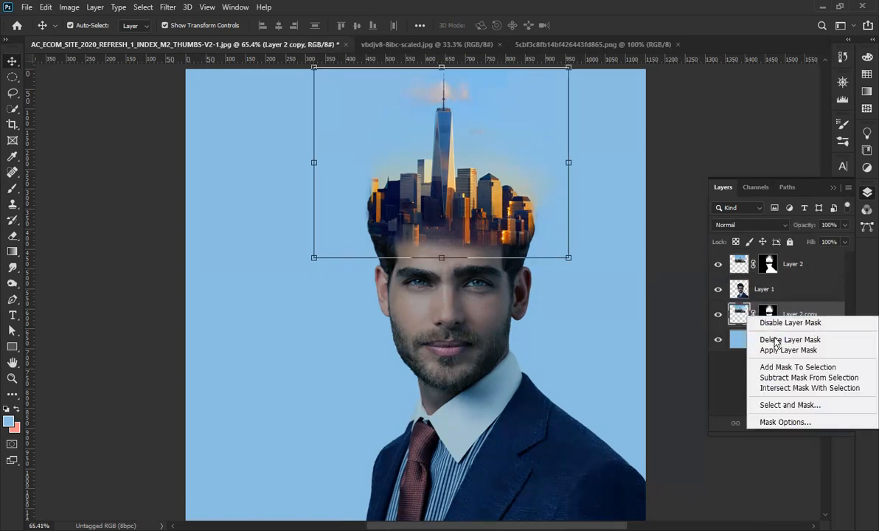
{"action": "left_click", "coordinate": [776, 341]}
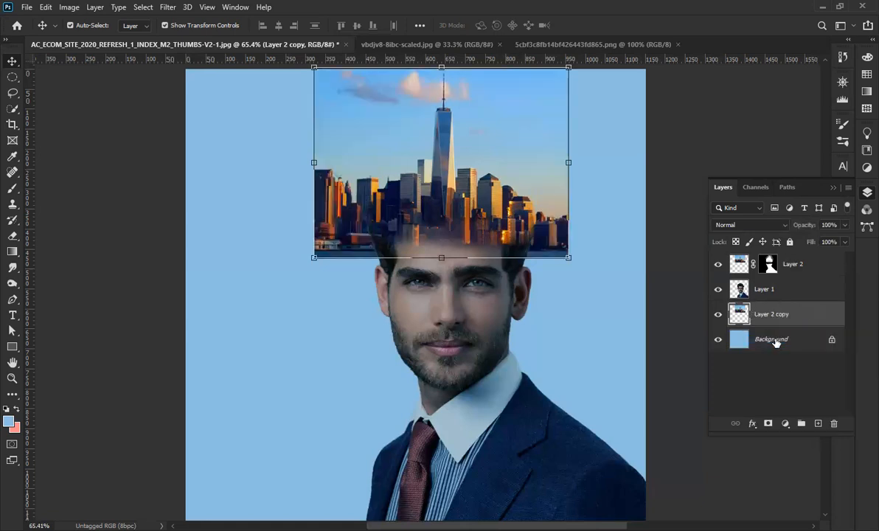
Set the Layer 2 copy's blend mode to Lighten and give it a new white layer mask.
{"action": "left_click", "coordinate": [786, 228]}
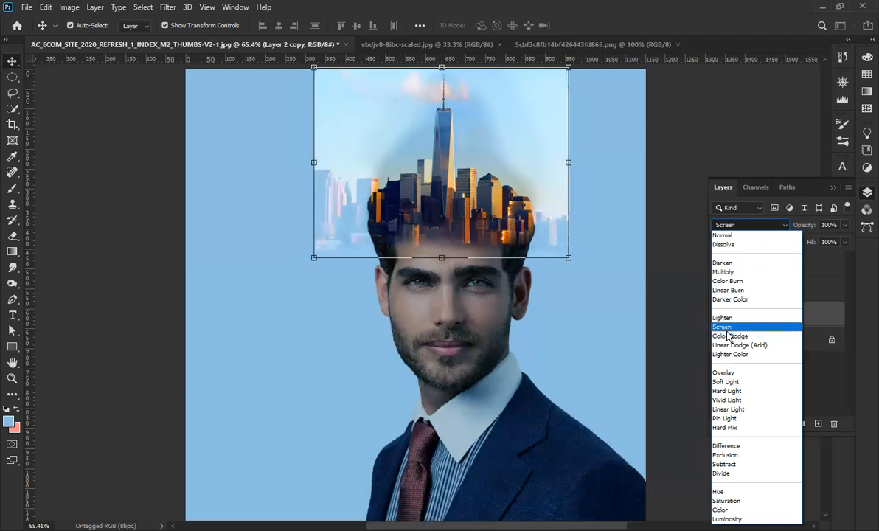
{"action": "left_click", "coordinate": [727, 319]}
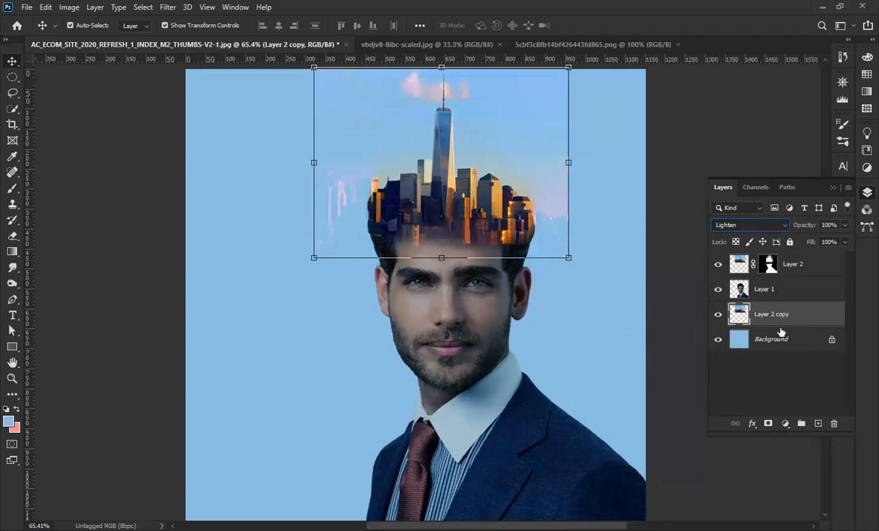
{"action": "left_click", "coordinate": [768, 425]}
Mask out the Layer 2 copy's hard edge to the right of the skyline with a 150 px black brush at 100% opacity.
{"action": "key", "text": "b"}
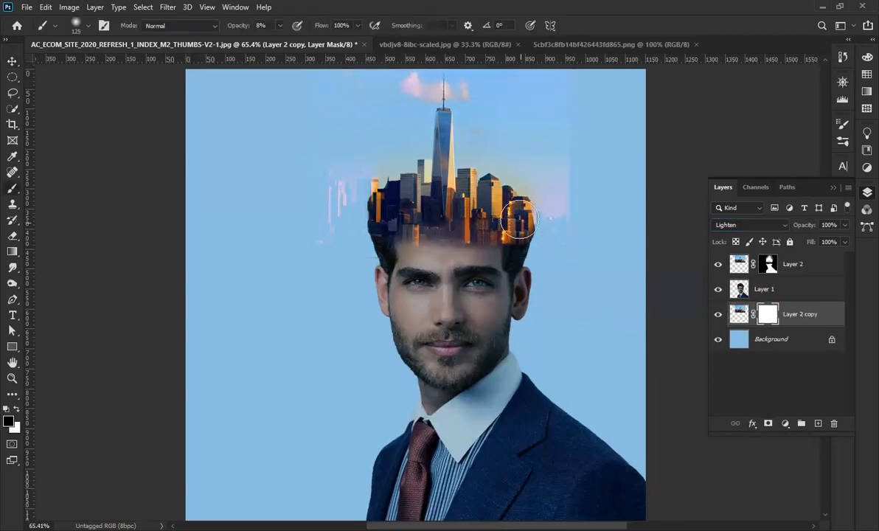
{"action": "key", "text": "bracketright"}
{"action": "left_click_drag", "start_coordinate": [230, 25], "coordinate": [289, 35]}
{"action": "mouse_move", "coordinate": [576, 113]}
{"action": "left_mouse_down"}
{"action": "mouse_move", "coordinate": [569, 257]}
{"action": "mouse_move", "coordinate": [559, 202]}
{"action": "mouse_move", "coordinate": [551, 267]}
{"action": "mouse_move", "coordinate": [568, 220]}
{"action": "mouse_move", "coordinate": [560, 237]}
{"action": "mouse_move", "coordinate": [563, 205]}
{"action": "mouse_move", "coordinate": [560, 253]}
{"action": "mouse_move", "coordinate": [559, 182]}
{"action": "mouse_move", "coordinate": [552, 241]}
{"action": "mouse_move", "coordinate": [556, 186]}
{"action": "mouse_move", "coordinate": [554, 222]}
{"action": "left_mouse_up"}
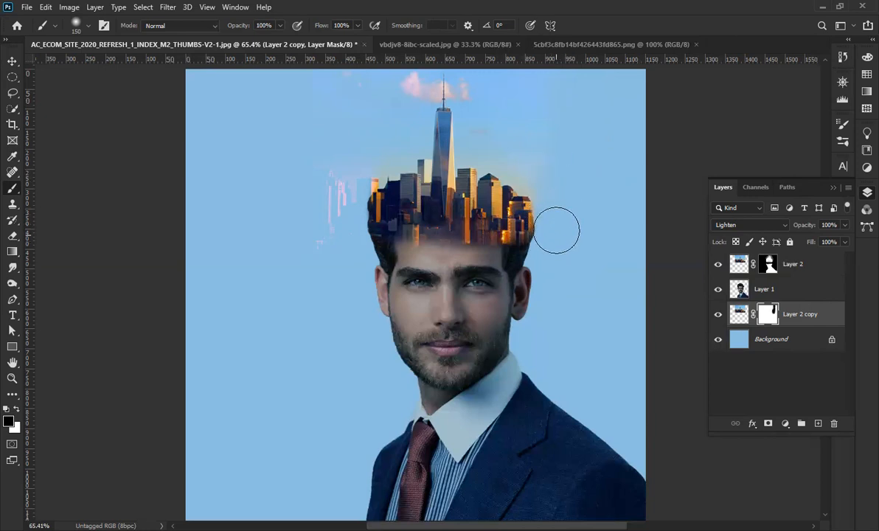
Mask out the copy's building remnants and sky edge to the left of the skyline with the brush at 58% opacity.
{"action": "left_click_drag", "start_coordinate": [244, 26], "coordinate": [224, 27]}
{"action": "mouse_move", "coordinate": [313, 125]}
{"action": "left_mouse_down"}
{"action": "mouse_move", "coordinate": [315, 253]}
{"action": "mouse_move", "coordinate": [324, 155]}
{"action": "mouse_move", "coordinate": [338, 216]}
{"action": "left_mouse_up"}
{"action": "left_click_drag", "start_coordinate": [357, 71], "coordinate": [330, 120]}
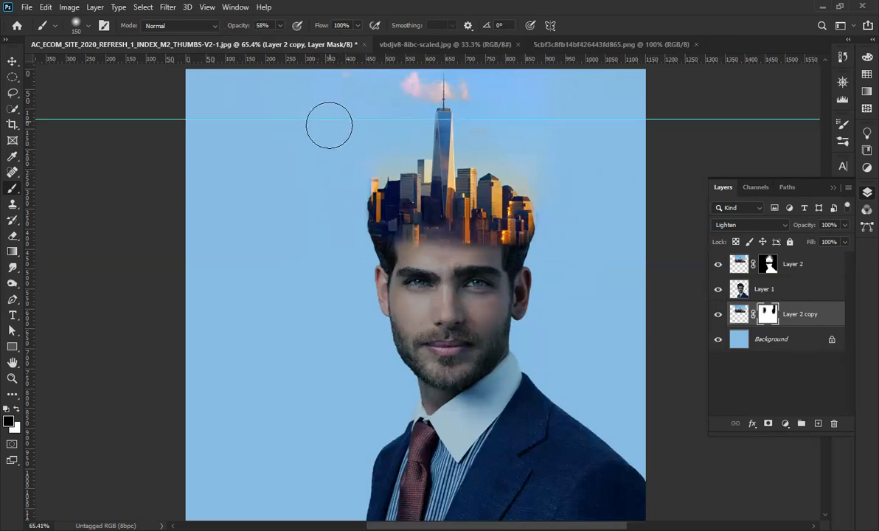
Remove the stray horizontal guide and mask out the remaining sky patch at the copy's upper left.
{"action": "left_click", "coordinate": [18, 60]}
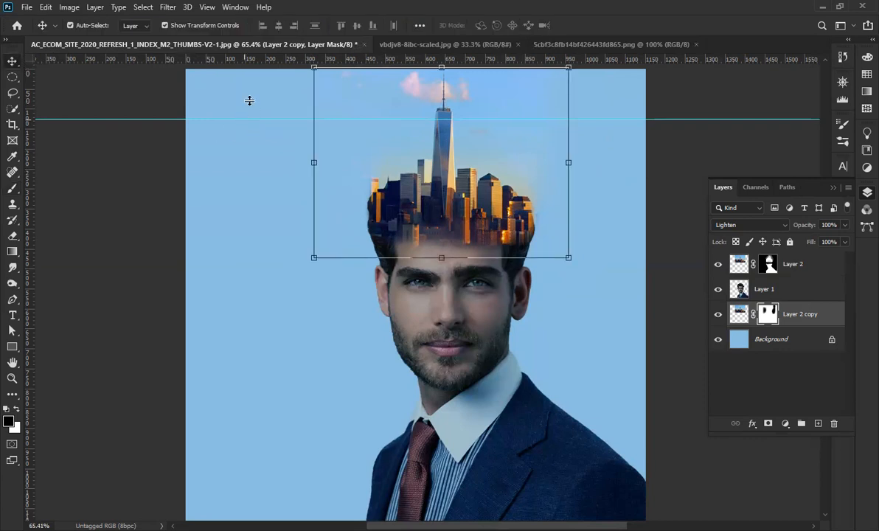
{"action": "left_click_drag", "start_coordinate": [245, 119], "coordinate": [258, 64]}
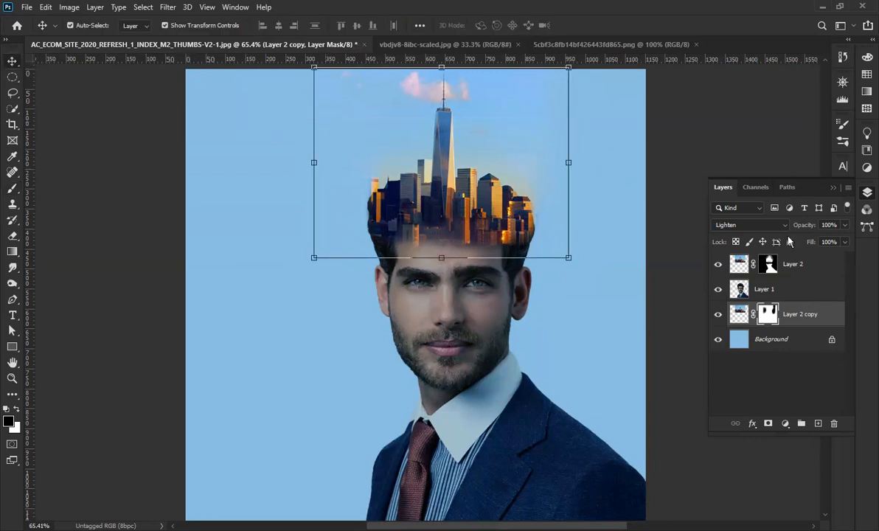
{"action": "key", "text": "b"}
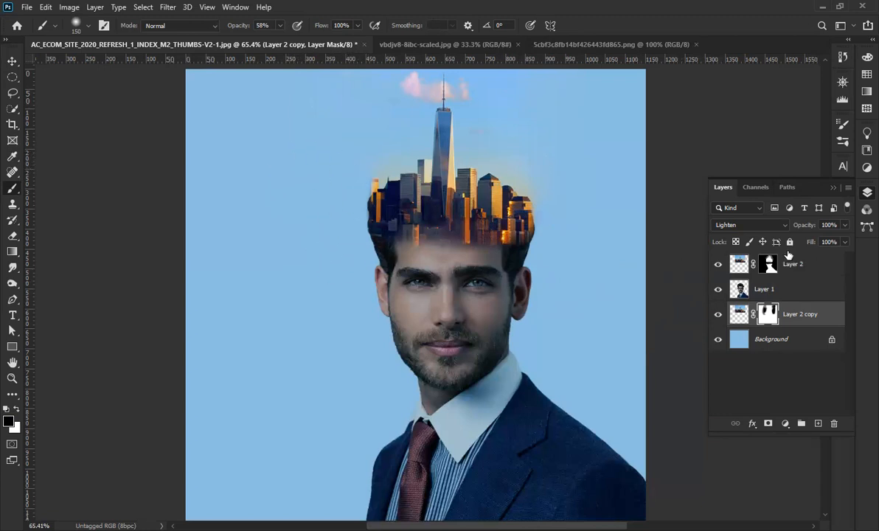
Reveal the buildings along the head's right edge on Layer 2's mask with a 25 px white brush at 58% opacity.
{"action": "left_click", "coordinate": [769, 264]}
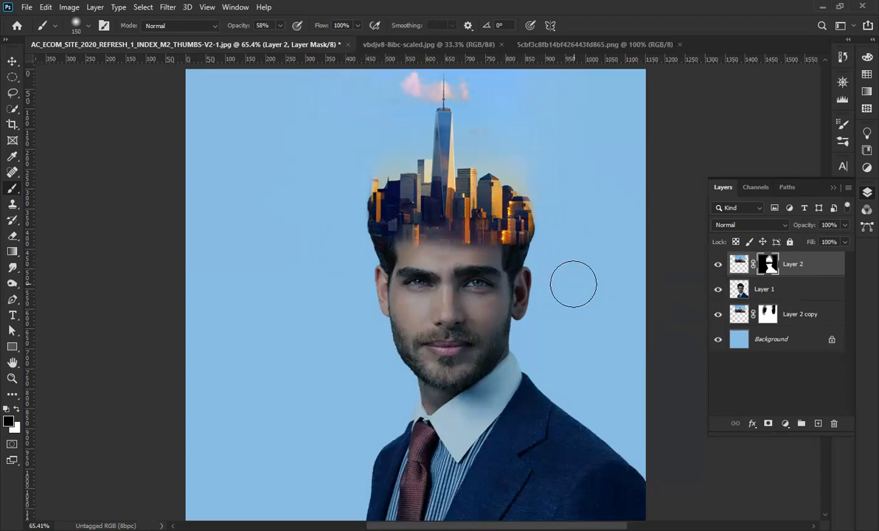
{"action": "scroll", "coordinate": [559, 262], "scroll_direction": "up", "scroll_amount": 2}
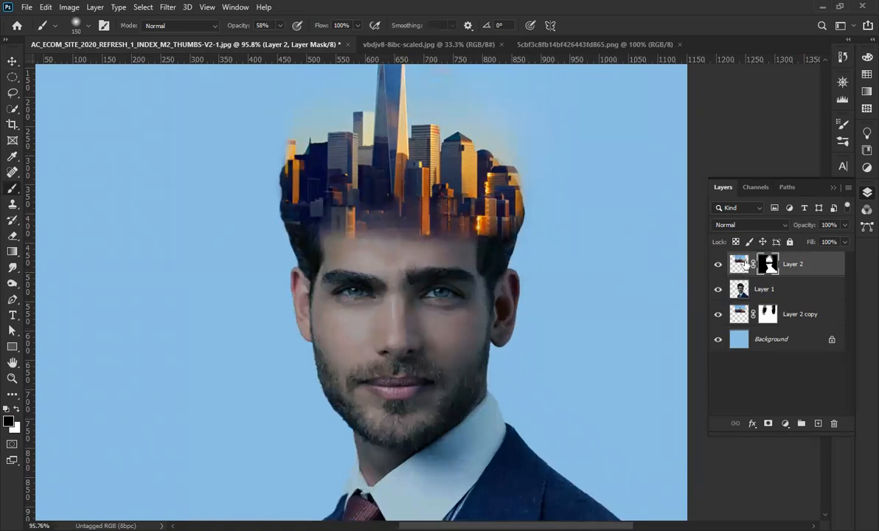
{"action": "scroll", "coordinate": [554, 184], "scroll_direction": "up", "scroll_amount": 4}
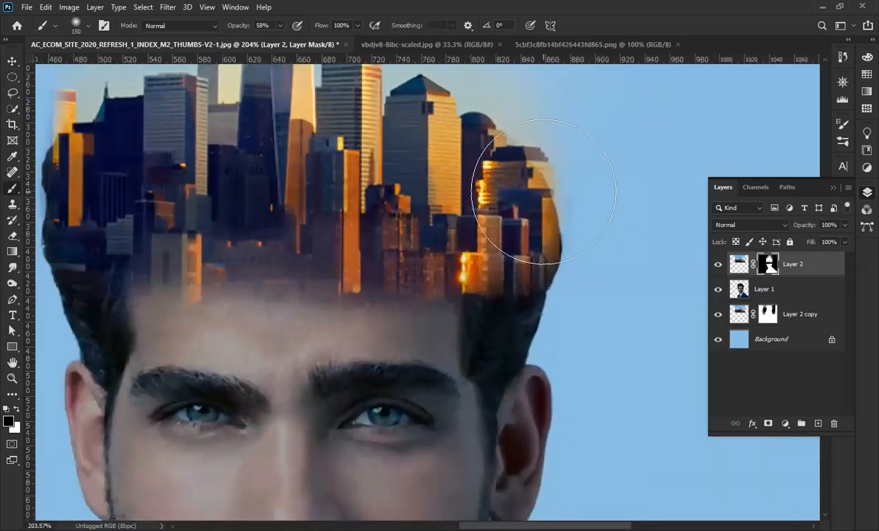
{"action": "key", "text": "x"}
{"action": "key", "text": "bracketleft"}
{"action": "key", "text": "bracketleft"}
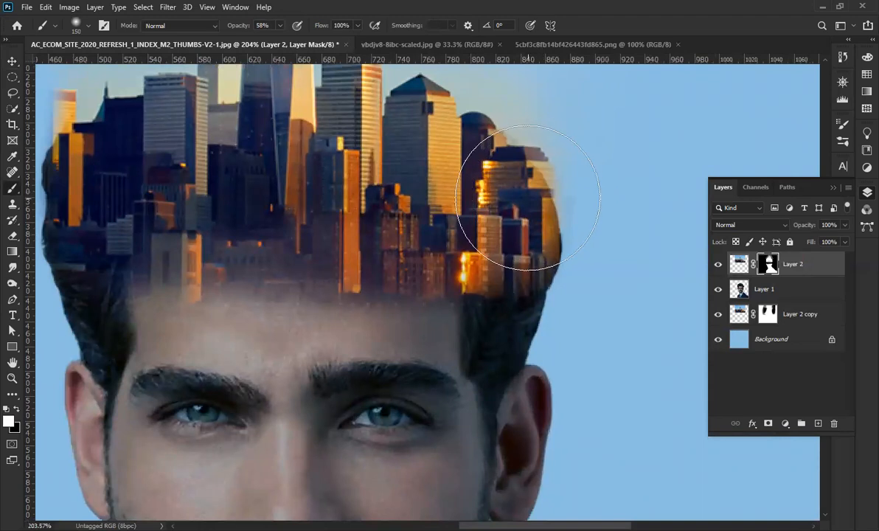
{"action": "key", "text": "bracketleft"}
{"action": "key", "text": "bracketleft"}
{"action": "key", "text": "bracketleft"}
{"action": "key", "text": "bracketleft"}
{"action": "key", "text": "bracketleft"}
{"action": "key", "text": "bracketleft"}
{"action": "key", "text": "bracketleft"}
{"action": "key", "text": "bracketleft"}
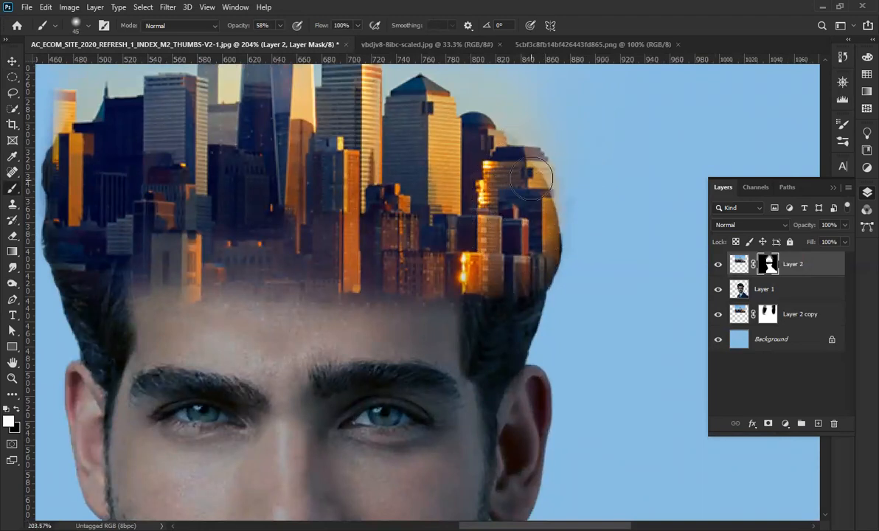
{"action": "key", "text": "bracketleft"}
{"action": "key", "text": "bracketleft"}
{"action": "mouse_move", "coordinate": [540, 186]}
{"action": "left_mouse_down"}
{"action": "mouse_move", "coordinate": [546, 222]}
{"action": "mouse_move", "coordinate": [533, 212]}
{"action": "left_mouse_up"}
{"action": "left_click_drag", "start_coordinate": [505, 156], "coordinate": [516, 168]}
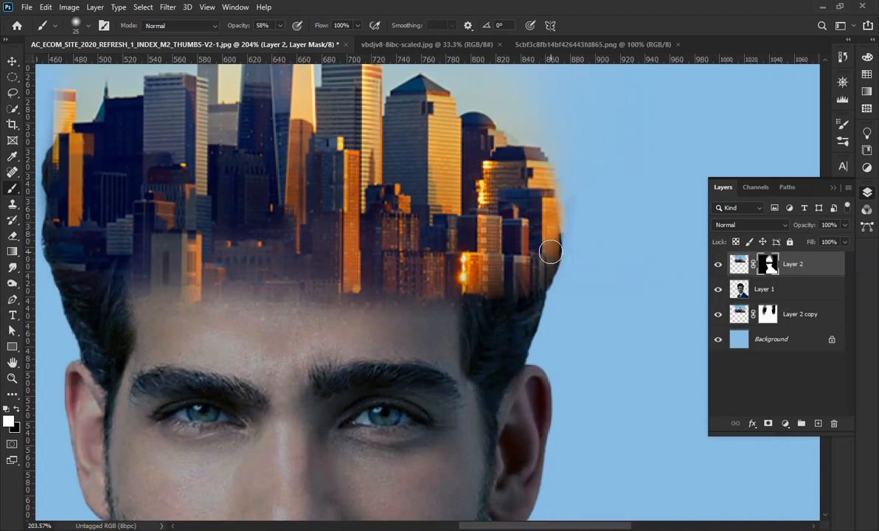
Reveal the leftmost building along the head's left edge on Layer 2's mask with a 15 px white brush.
{"action": "key", "text": "x"}
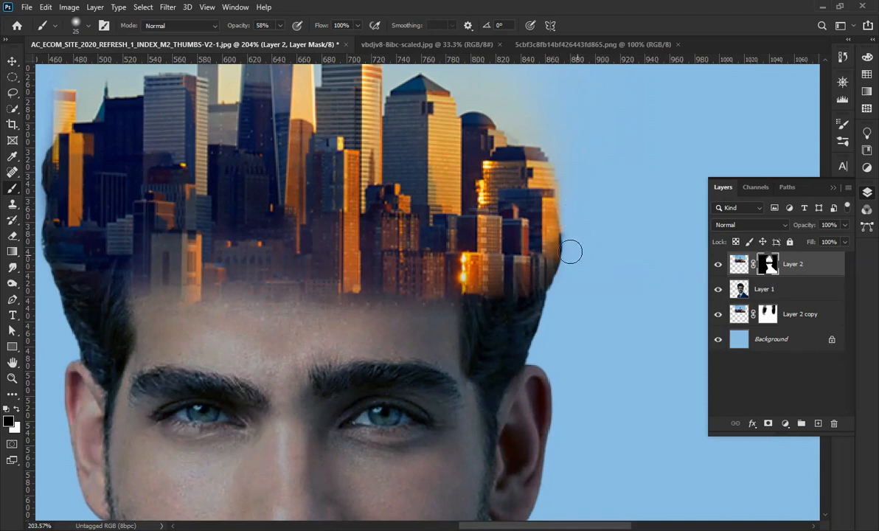
{"action": "key", "text": "bracketleft"}
{"action": "key", "text": "x"}
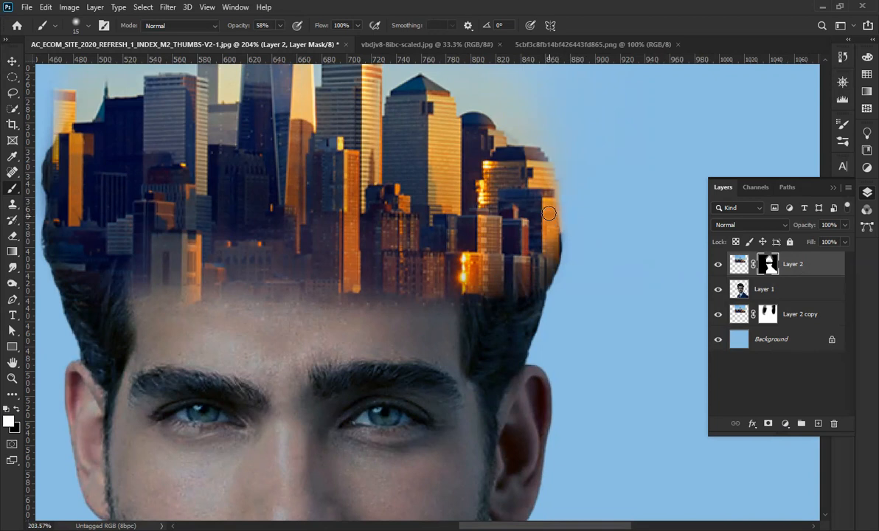
{"action": "scroll", "coordinate": [549, 233], "scroll_direction": "down", "scroll_amount": 2}
{"action": "scroll", "coordinate": [199, 172], "scroll_direction": "up", "scroll_amount": 4}
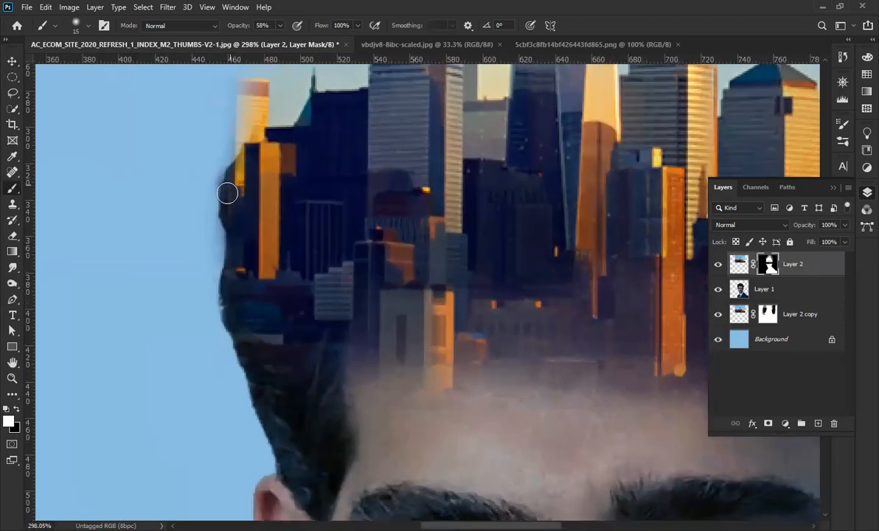
{"action": "mouse_move", "coordinate": [237, 172]}
{"action": "left_mouse_down"}
{"action": "mouse_move", "coordinate": [227, 195]}
{"action": "mouse_move", "coordinate": [236, 172]}
{"action": "mouse_move", "coordinate": [233, 219]}
{"action": "mouse_move", "coordinate": [235, 94]}
{"action": "mouse_move", "coordinate": [230, 194]}
{"action": "mouse_move", "coordinate": [230, 104]}
{"action": "mouse_move", "coordinate": [226, 118]}
{"action": "mouse_move", "coordinate": [227, 190]}
{"action": "mouse_move", "coordinate": [233, 128]}
{"action": "mouse_move", "coordinate": [236, 191]}
{"action": "mouse_move", "coordinate": [238, 99]}
{"action": "left_mouse_up"}
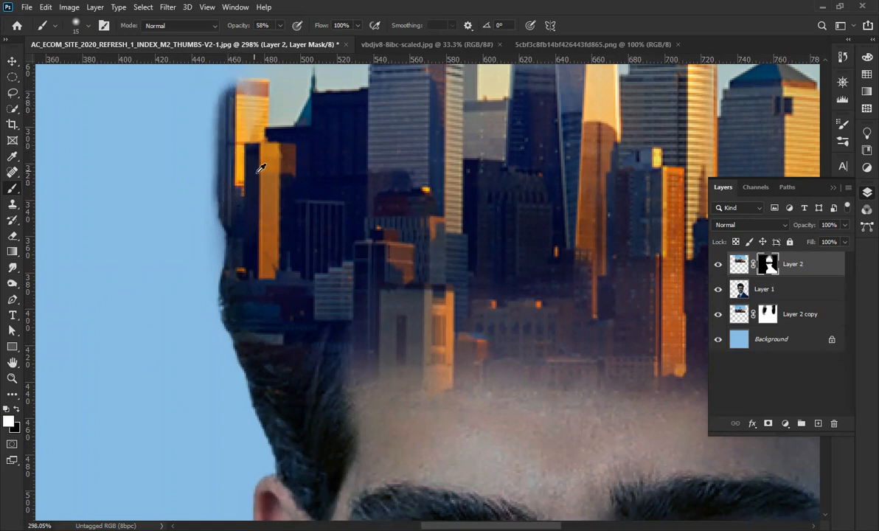
{"action": "key", "text": "ctrl+0"}
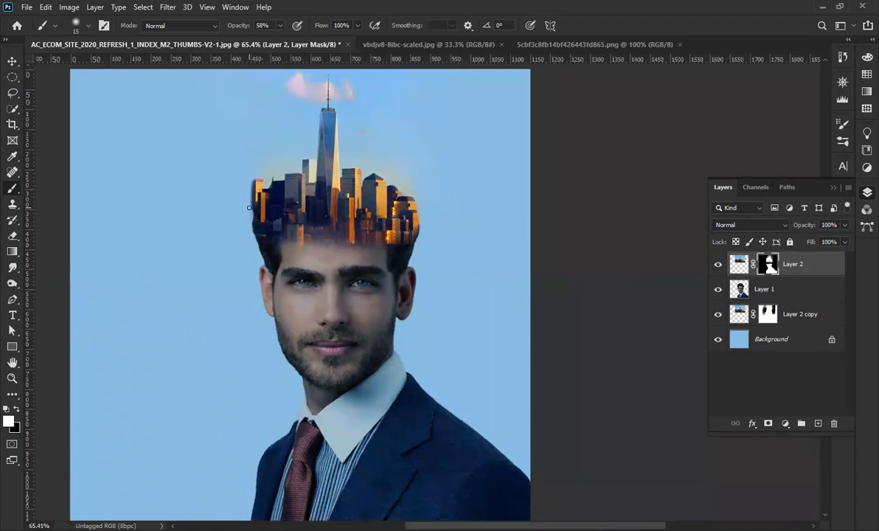
Touch up the leftmost building's outer edge on Layer 2's mask with black, using the 15 px brush.
{"action": "scroll", "coordinate": [253, 201], "scroll_direction": "up", "scroll_amount": 5}
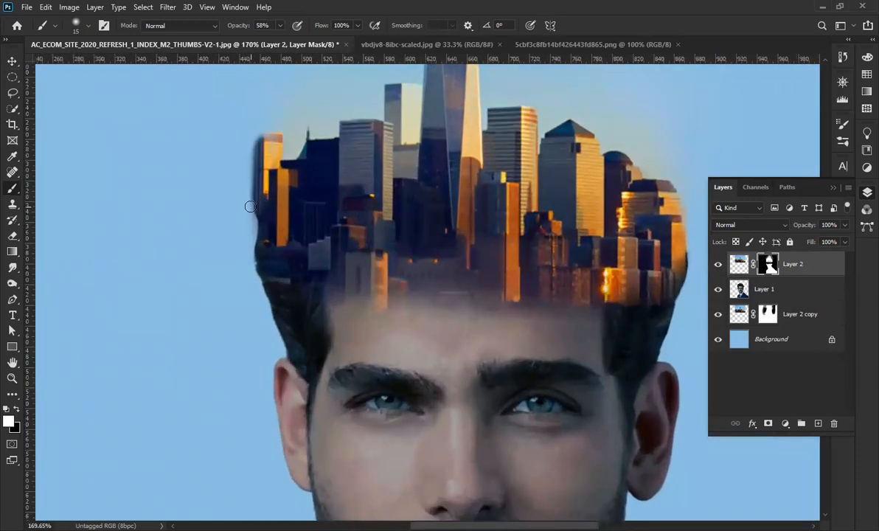
{"action": "scroll", "coordinate": [251, 206], "scroll_direction": "up", "scroll_amount": 1}
{"action": "key", "text": "x"}
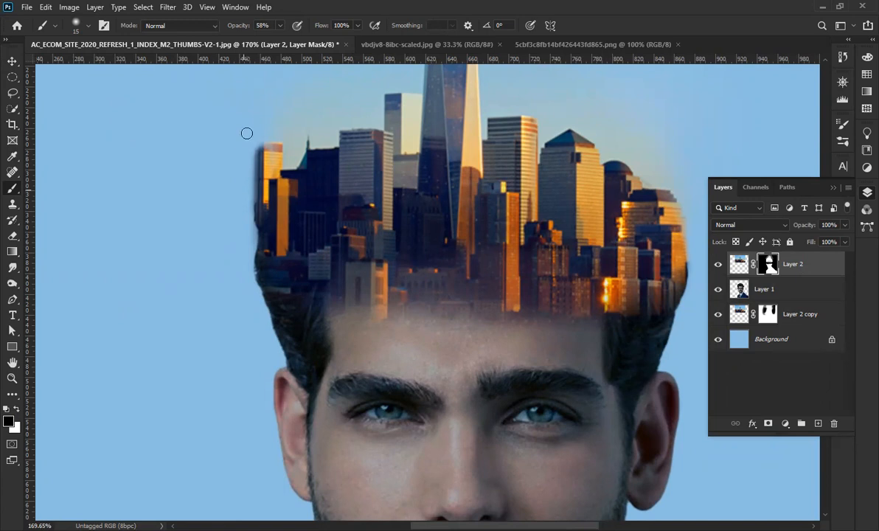
{"action": "scroll", "coordinate": [340, 242], "scroll_direction": "down", "scroll_amount": 5}
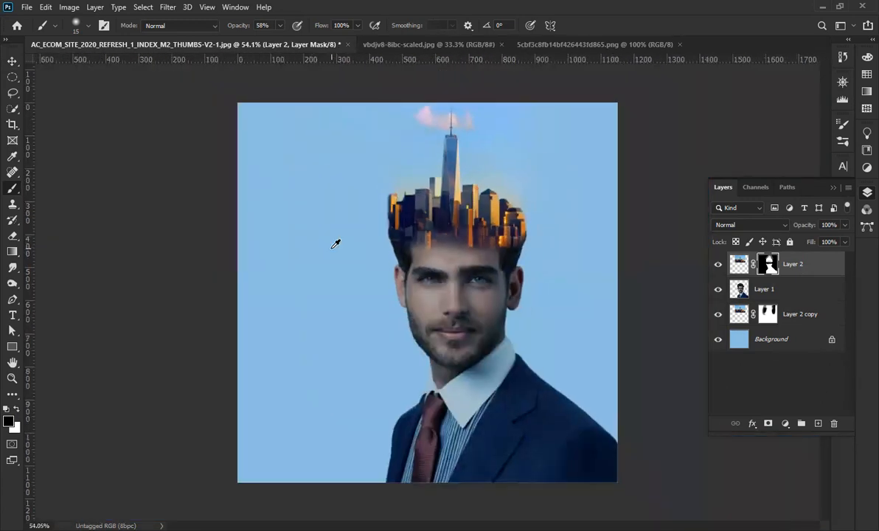
Try recolouring the man on Layer 1 with the Color Replacement tool, using a smaller brush and a dark colour.
{"action": "left_click", "coordinate": [16, 60]}
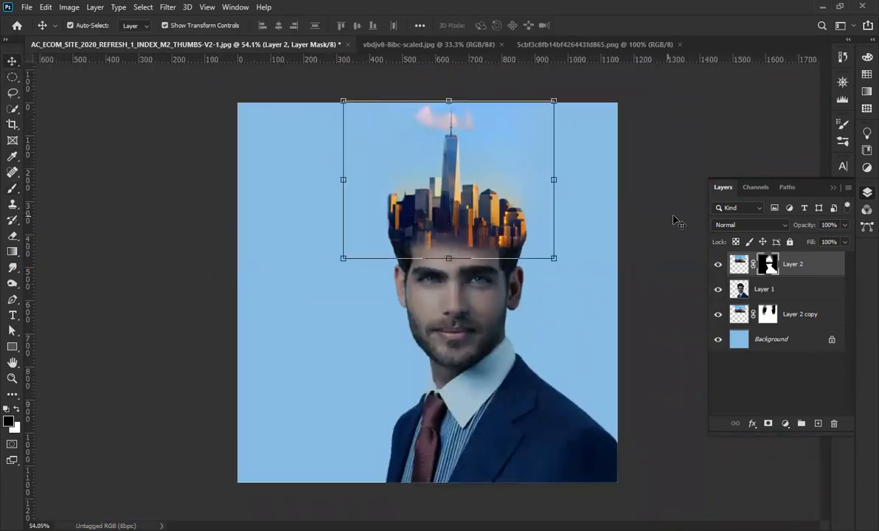
{"action": "left_click", "coordinate": [636, 218]}
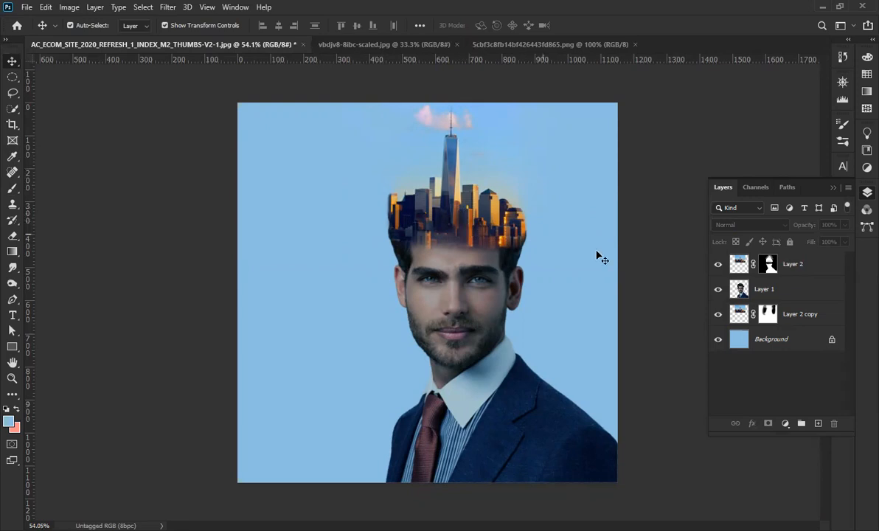
{"action": "left_click", "coordinate": [771, 290]}
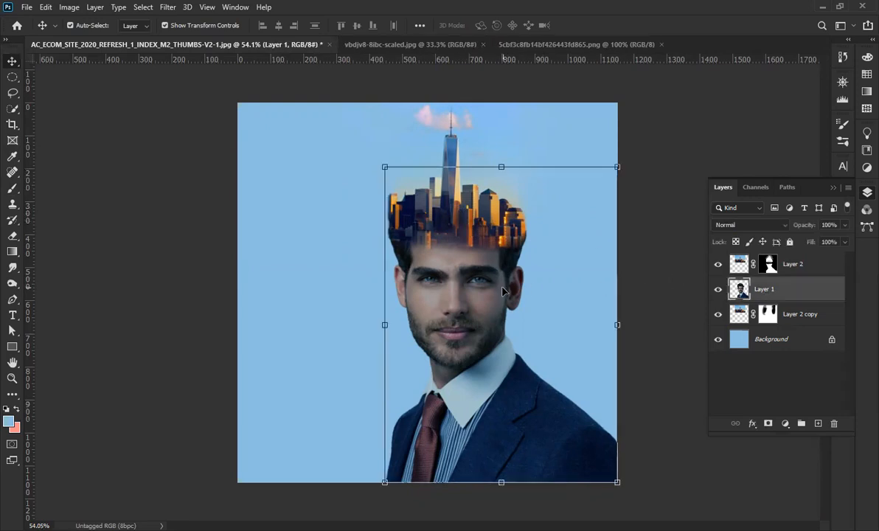
{"action": "key", "text": "b"}
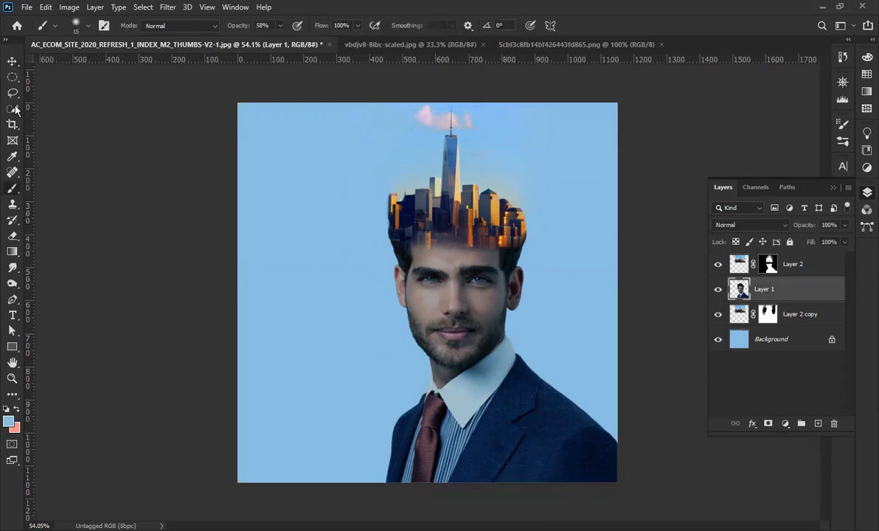
{"action": "right_click", "coordinate": [12, 190]}
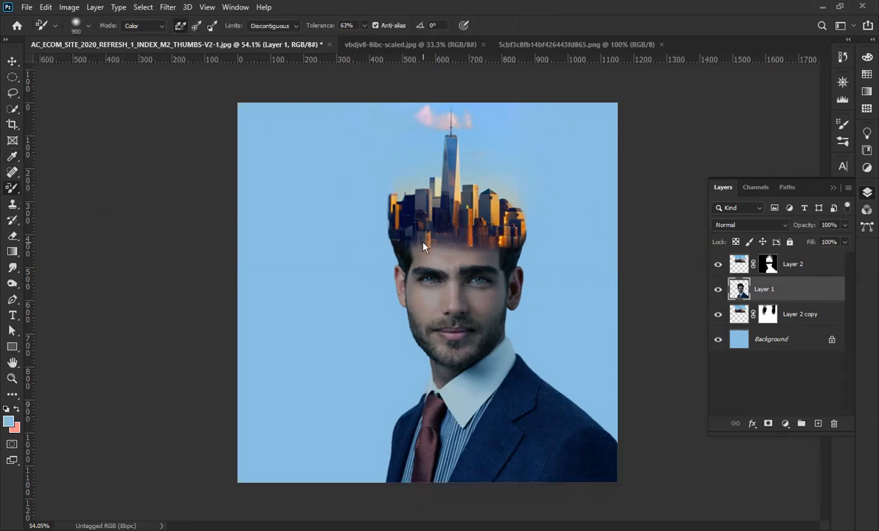
{"action": "key", "text": "bracketleft"}
{"action": "key", "text": "bracketleft"}
{"action": "key", "text": "bracketleft"}
{"action": "key", "text": "bracketleft"}
{"action": "key", "text": "bracketleft"}
{"action": "key", "text": "bracketleft"}
{"action": "key", "text": "bracketleft"}
{"action": "key", "text": "bracketleft"}
{"action": "mouse_move", "coordinate": [443, 311]}
{"action": "left_mouse_down"}
{"action": "mouse_move", "coordinate": [433, 274]}
{"action": "mouse_move", "coordinate": [446, 346]}
{"action": "mouse_move", "coordinate": [470, 268]}
{"action": "mouse_move", "coordinate": [479, 302]}
{"action": "mouse_move", "coordinate": [458, 338]}
{"action": "mouse_move", "coordinate": [454, 286]}
{"action": "mouse_move", "coordinate": [441, 311]}
{"action": "mouse_move", "coordinate": [447, 337]}
{"action": "mouse_move", "coordinate": [484, 381]}
{"action": "mouse_move", "coordinate": [483, 357]}
{"action": "mouse_move", "coordinate": [554, 463]}
{"action": "mouse_move", "coordinate": [530, 423]}
{"action": "mouse_move", "coordinate": [582, 463]}
{"action": "mouse_move", "coordinate": [587, 446]}
{"action": "mouse_move", "coordinate": [559, 414]}
{"action": "mouse_move", "coordinate": [576, 446]}
{"action": "mouse_move", "coordinate": [557, 437]}
{"action": "mouse_move", "coordinate": [461, 442]}
{"action": "mouse_move", "coordinate": [447, 457]}
{"action": "mouse_move", "coordinate": [447, 421]}
{"action": "mouse_move", "coordinate": [421, 447]}
{"action": "mouse_move", "coordinate": [417, 419]}
{"action": "mouse_move", "coordinate": [394, 453]}
{"action": "mouse_move", "coordinate": [425, 396]}
{"action": "mouse_move", "coordinate": [400, 454]}
{"action": "left_mouse_up"}
{"action": "left_click", "coordinate": [12, 60]}
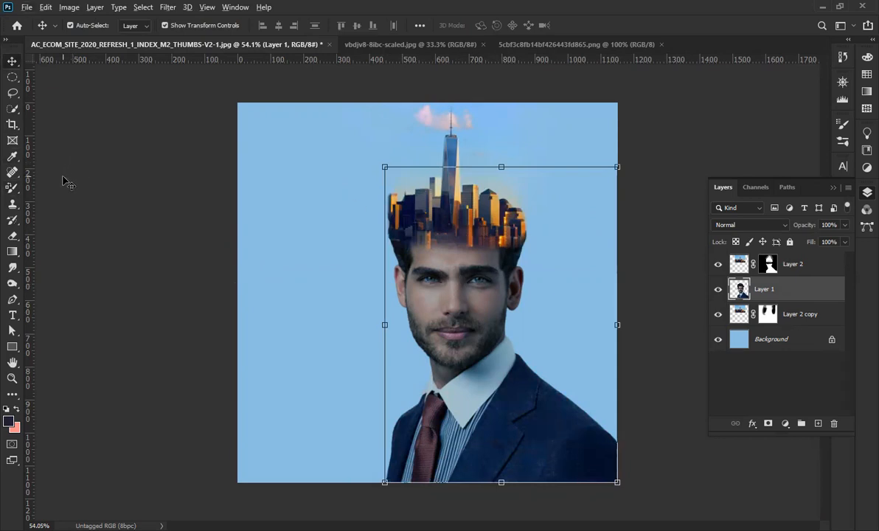
Try tinting the man's face with an orange sampled from the buildings using the Color Replacement tool, and undo the strokes.
{"action": "key", "text": "i"}
{"action": "key", "text": "alt+i"}
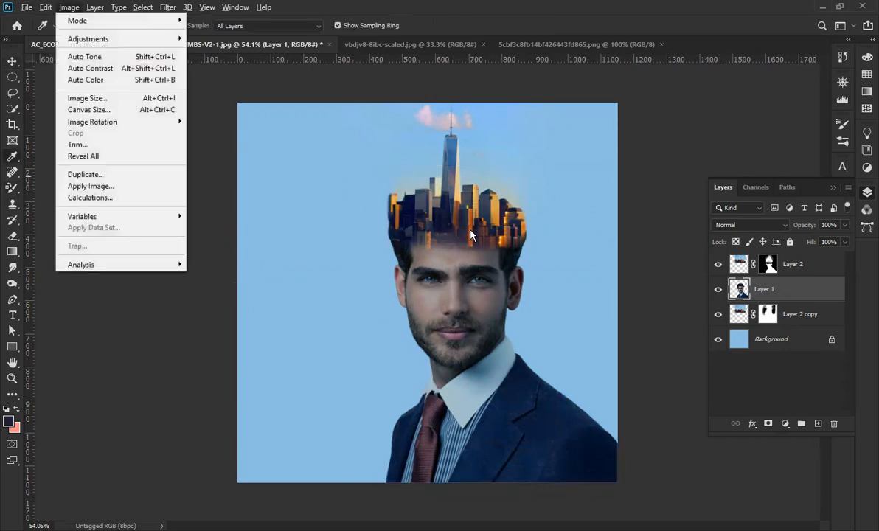
{"action": "left_click", "coordinate": [472, 230]}
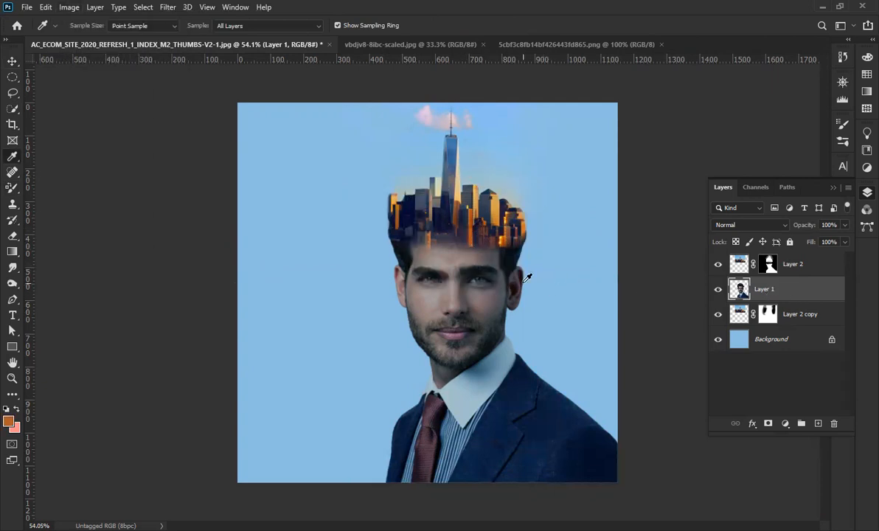
{"action": "key", "text": "v"}
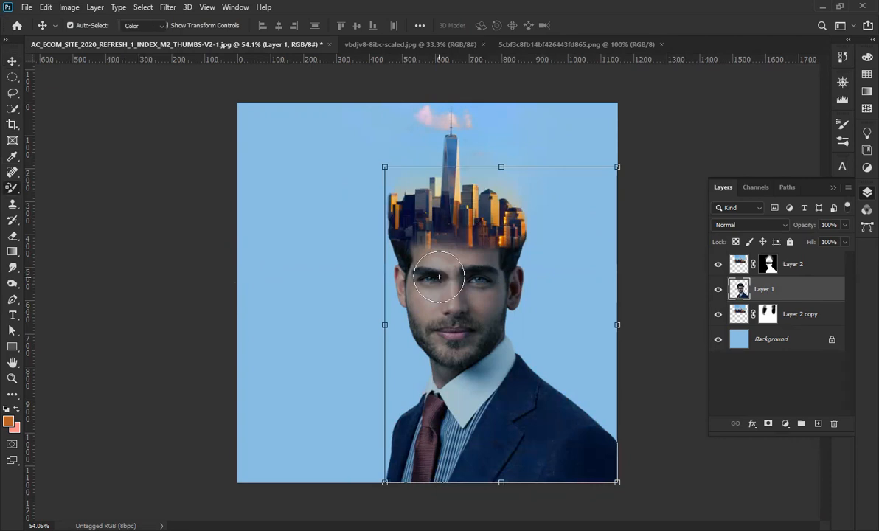
{"action": "key", "text": "b"}
{"action": "mouse_move", "coordinate": [415, 259]}
{"action": "left_mouse_down"}
{"action": "mouse_move", "coordinate": [445, 297]}
{"action": "mouse_move", "coordinate": [422, 287]}
{"action": "mouse_move", "coordinate": [424, 250]}
{"action": "mouse_move", "coordinate": [442, 262]}
{"action": "mouse_move", "coordinate": [456, 322]}
{"action": "mouse_move", "coordinate": [393, 284]}
{"action": "mouse_move", "coordinate": [509, 289]}
{"action": "mouse_move", "coordinate": [408, 347]}
{"action": "mouse_move", "coordinate": [435, 367]}
{"action": "left_mouse_up"}
{"action": "key", "text": "ctrl+z"}
{"action": "key", "text": "ctrl+z"}
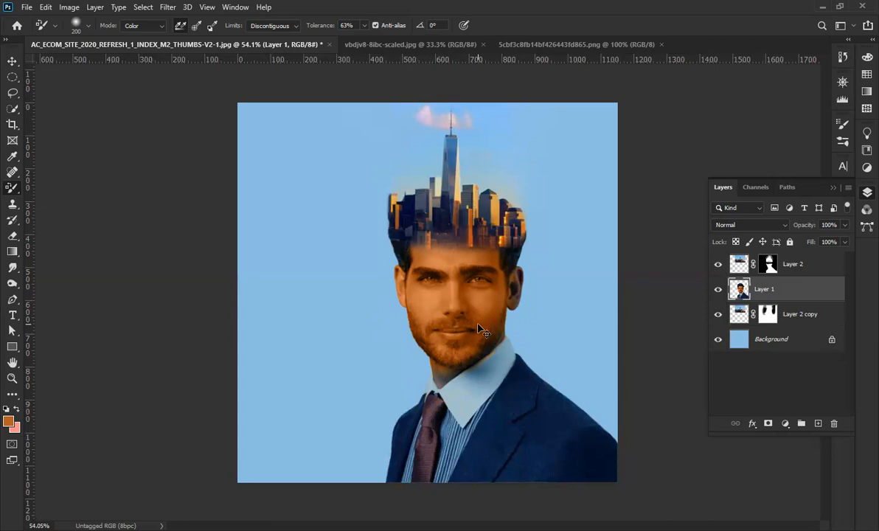
{"action": "key", "text": "ctrl+z"}
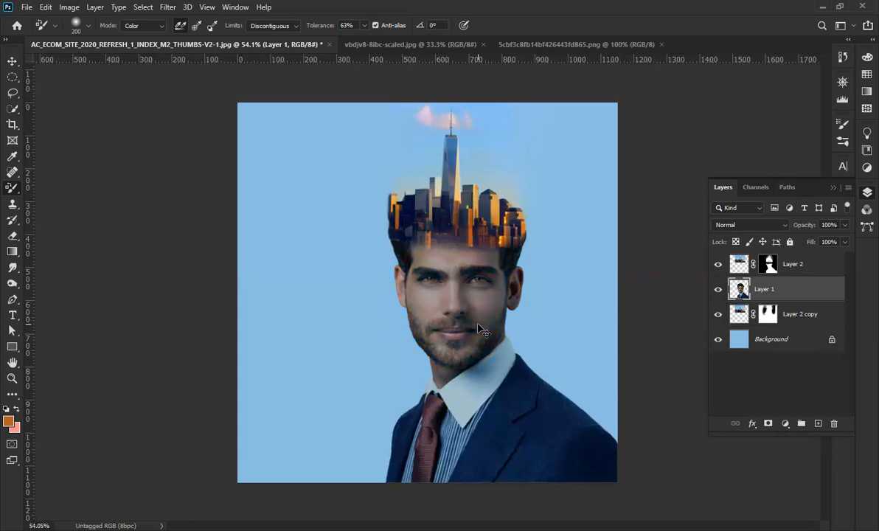
Examine the whole skyline composite with no layer selected and the layer list hidden.
{"action": "left_click", "coordinate": [14, 60]}
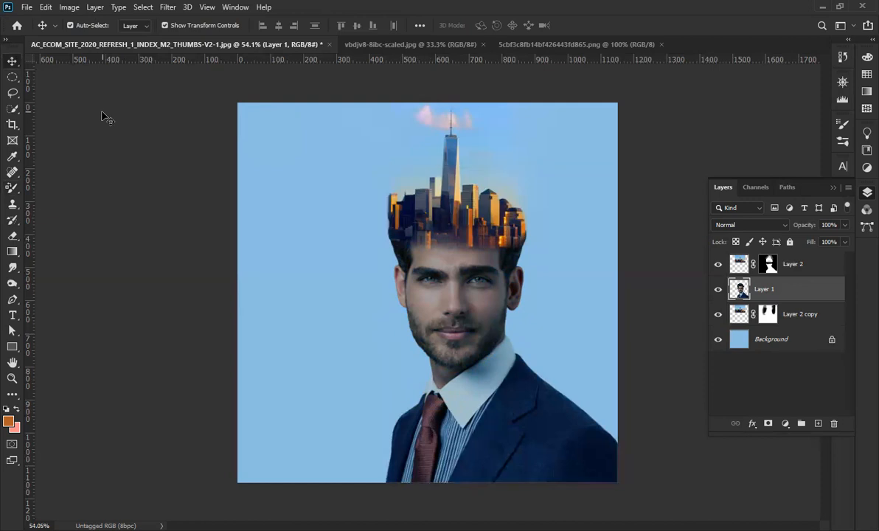
{"action": "left_click", "coordinate": [102, 114]}
{"action": "scroll", "coordinate": [627, 194], "scroll_direction": "down", "scroll_amount": 4}
{"action": "scroll", "coordinate": [658, 249], "scroll_direction": "up", "scroll_amount": 1}
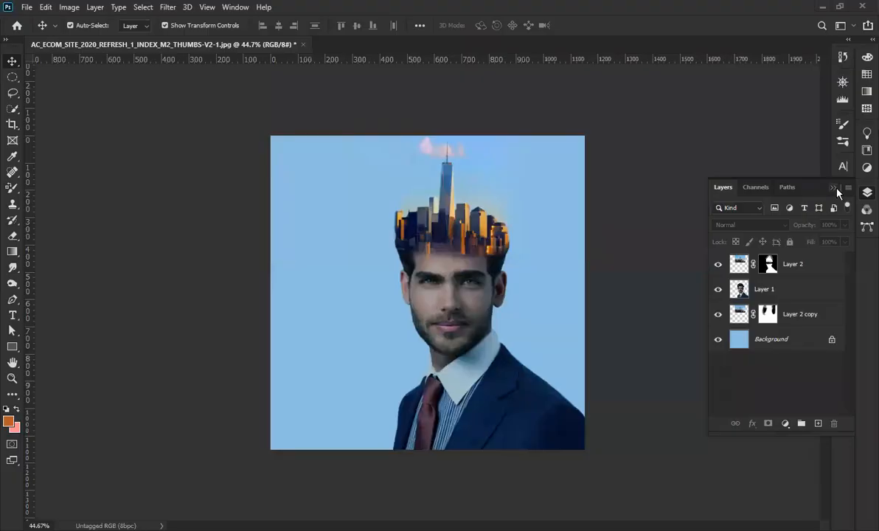
{"action": "key", "text": "F7"}
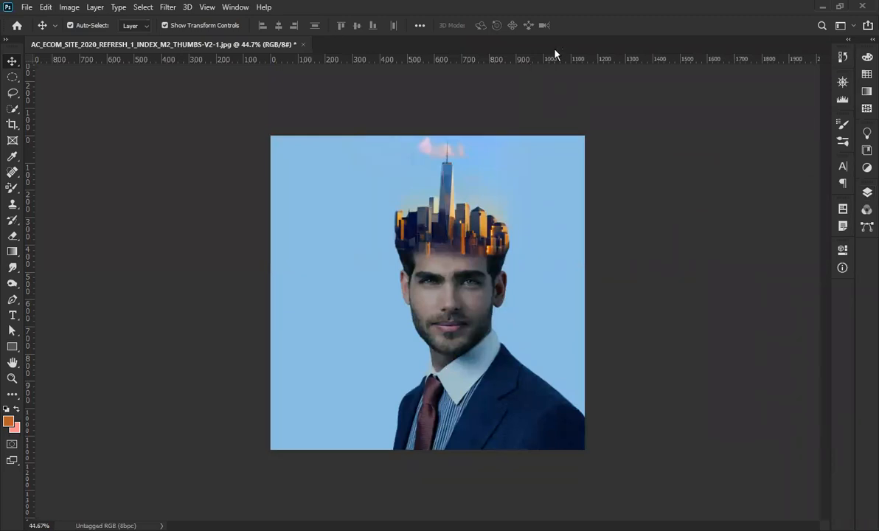
Create a new 10 x 10 inch document at 200 ppi and place the running man PNG centred on it.
{"action": "key", "text": "ctrl"}
{"action": "key", "text": "ctrl+n"}
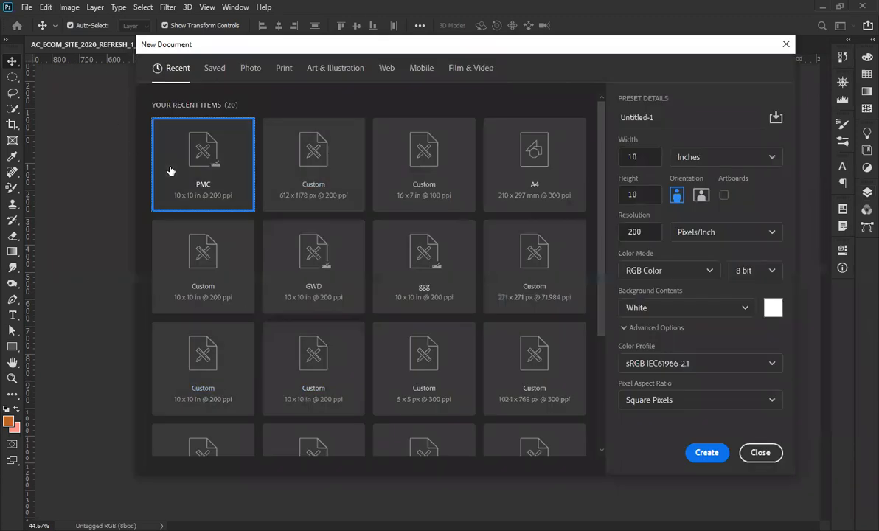
{"action": "left_click", "coordinate": [707, 453]}
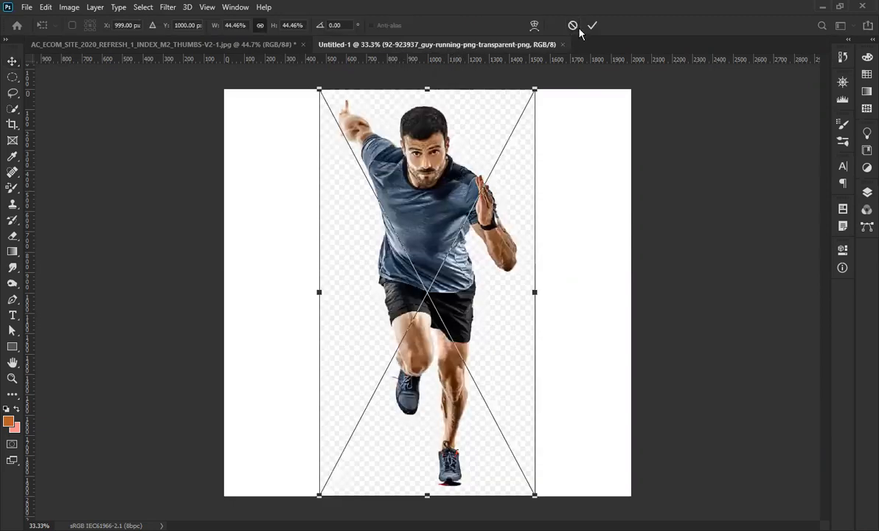
{"action": "left_click", "coordinate": [592, 25]}
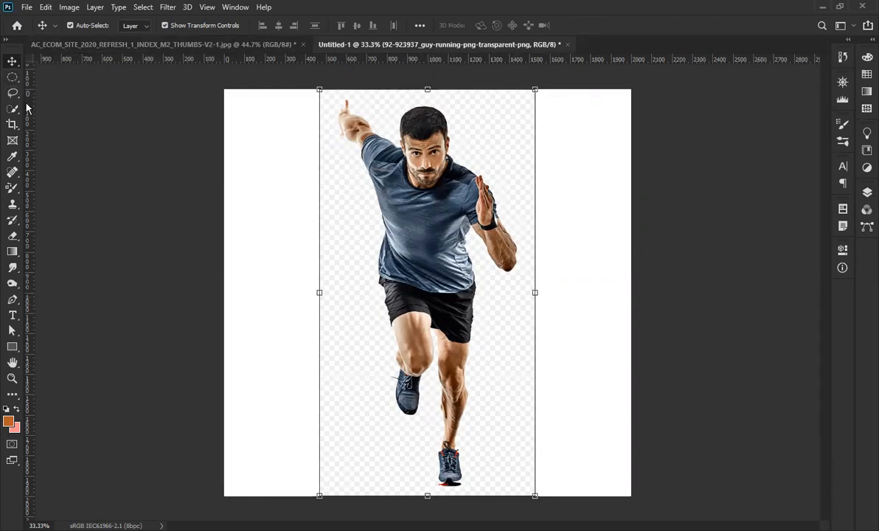
Select the running man as the subject and subtract the gap between his legs with a 10 px Quick Selection brush.
{"action": "left_click", "coordinate": [141, 7]}
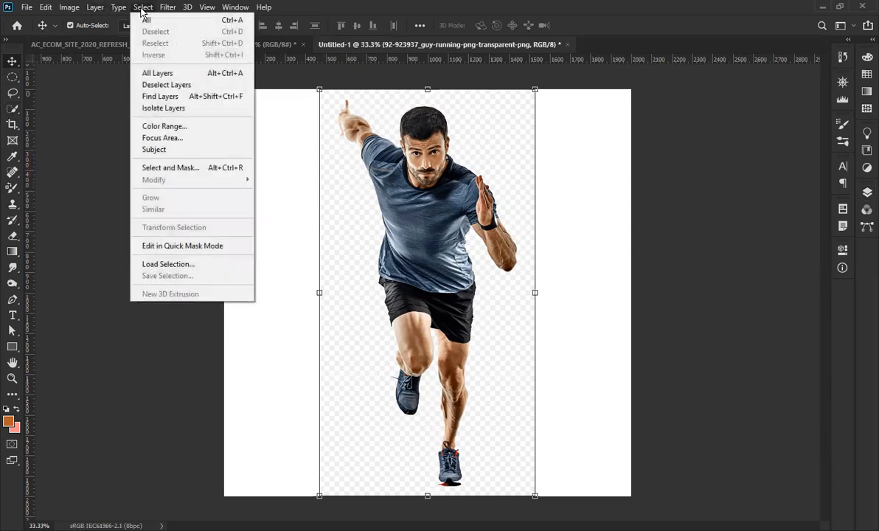
{"action": "left_click", "coordinate": [182, 149]}
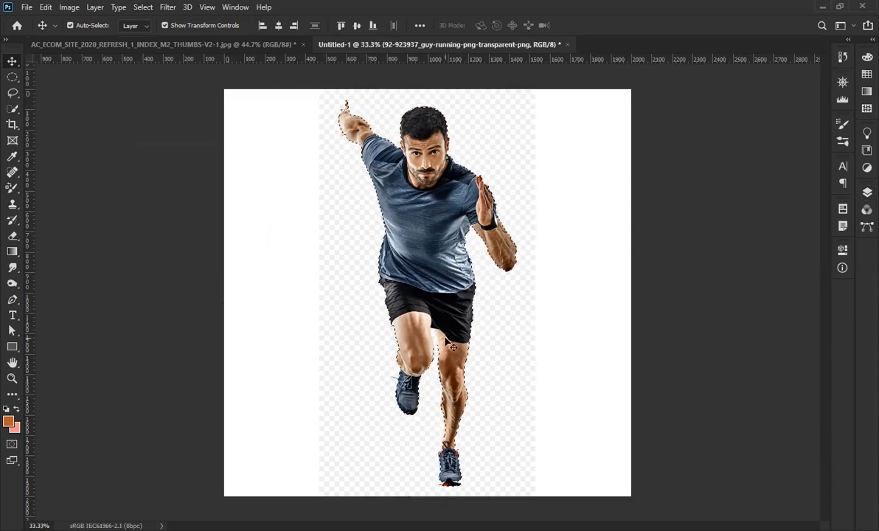
{"action": "scroll", "coordinate": [432, 345], "scroll_direction": "up", "scroll_amount": 5}
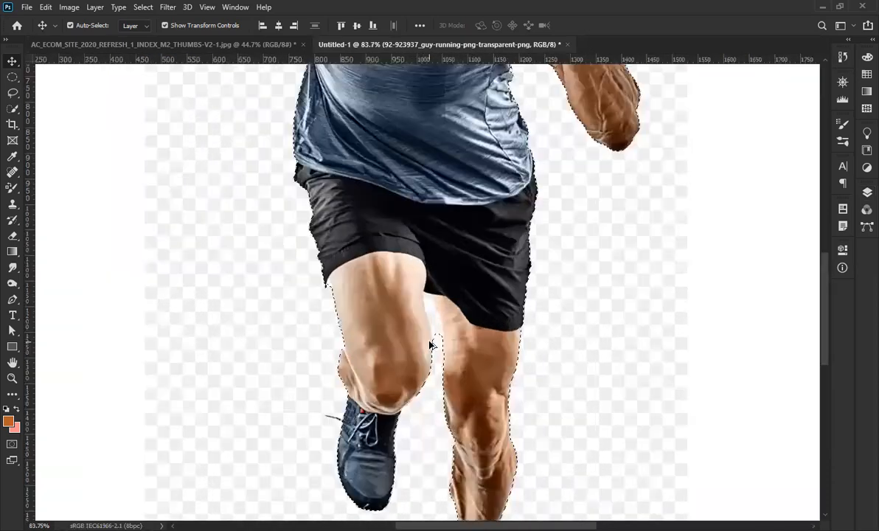
{"action": "scroll", "coordinate": [431, 345], "scroll_direction": "up", "scroll_amount": 3}
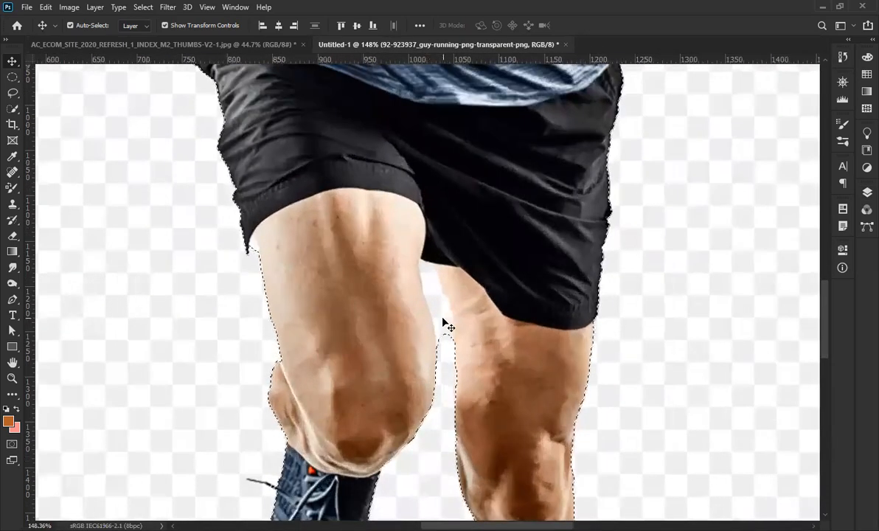
{"action": "key", "text": "w"}
{"action": "key", "text": "bracketleft"}
{"action": "key", "text": "bracketleft"}
{"action": "key", "text": "bracketleft"}
{"action": "key", "text": "bracketleft"}
{"action": "key", "text": "bracketleft"}
{"action": "key", "text": "bracketleft"}
{"action": "key", "text": "bracketleft"}
{"action": "key", "text": "alt"}
{"action": "mouse_move", "coordinate": [436, 302]}
{"action": "left_mouse_down"}
{"action": "mouse_move", "coordinate": [428, 277]}
{"action": "mouse_move", "coordinate": [442, 336]}
{"action": "left_mouse_up"}
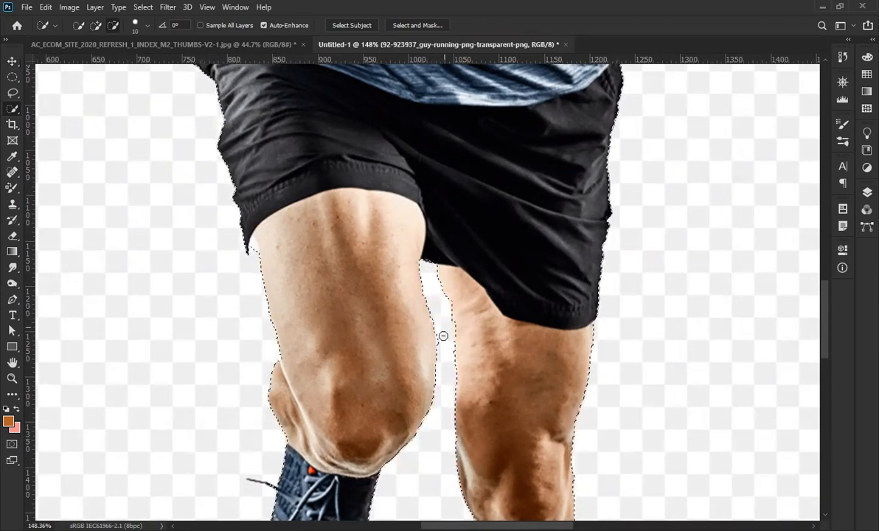
Copy the selected runner to a new layer and delete the original placed image layer.
{"action": "key", "text": "ctrl+0"}
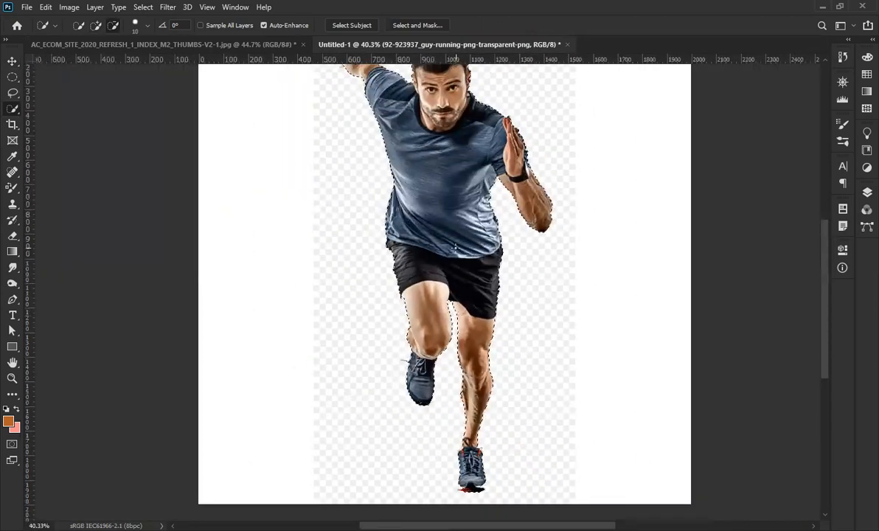
{"action": "scroll", "coordinate": [455, 249], "scroll_direction": "down", "scroll_amount": 3}
{"action": "scroll", "coordinate": [455, 249], "scroll_direction": "up", "scroll_amount": 2}
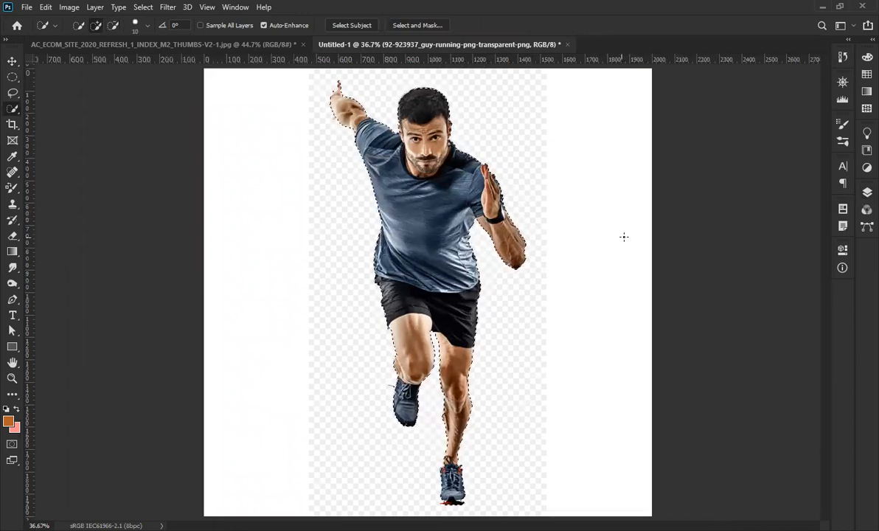
{"action": "key", "text": "ctrl+j"}
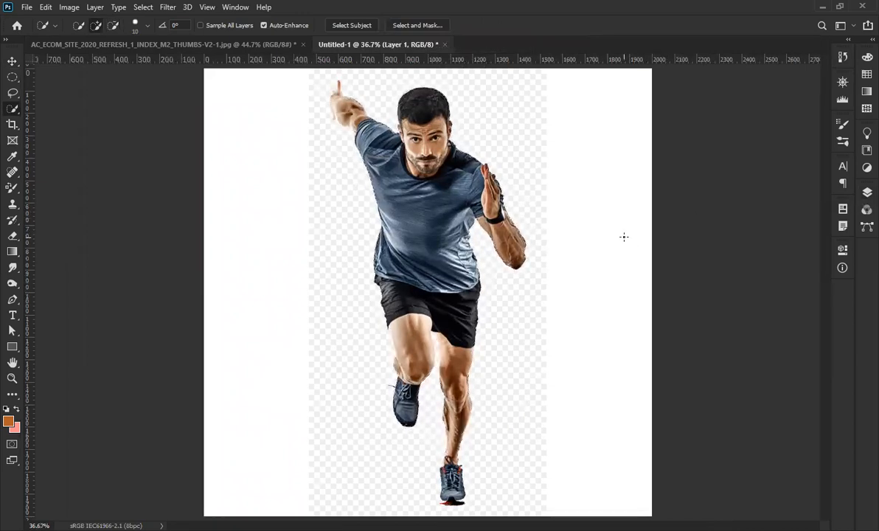
{"action": "left_click", "coordinate": [12, 60]}
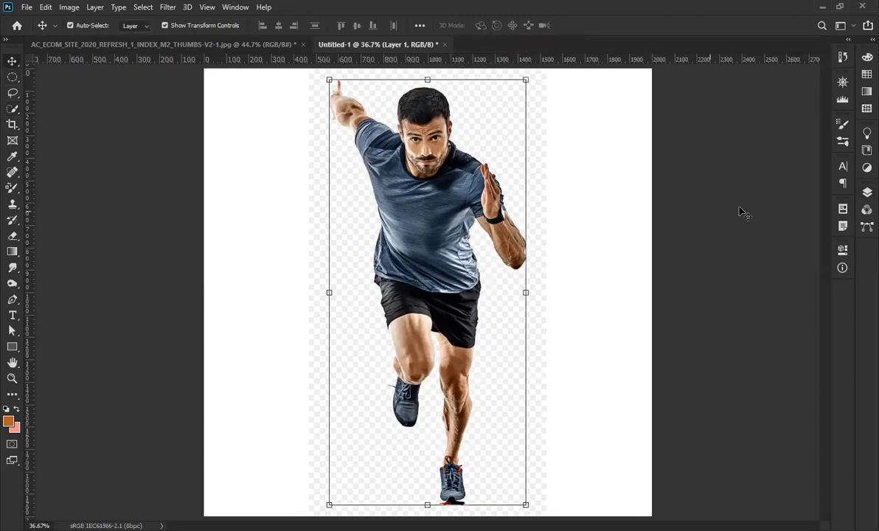
{"action": "left_click", "coordinate": [867, 192]}
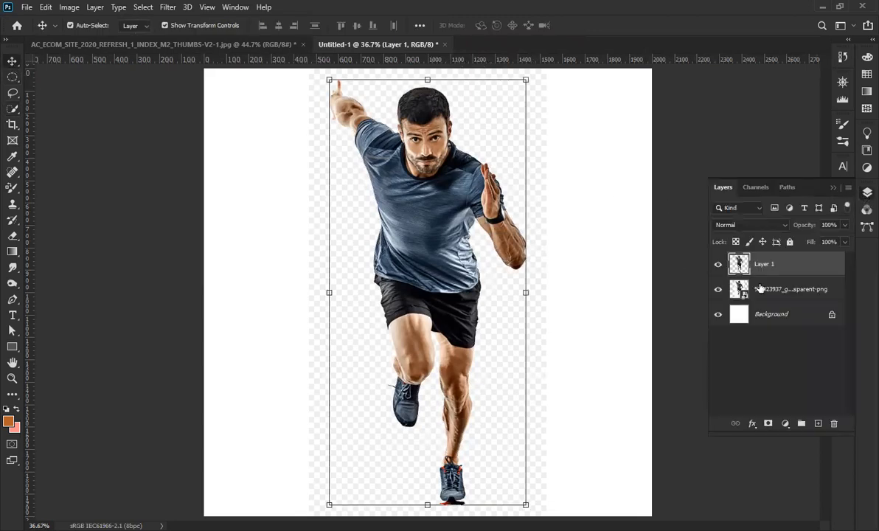
{"action": "left_click", "coordinate": [760, 289]}
{"action": "key", "text": "Delete"}
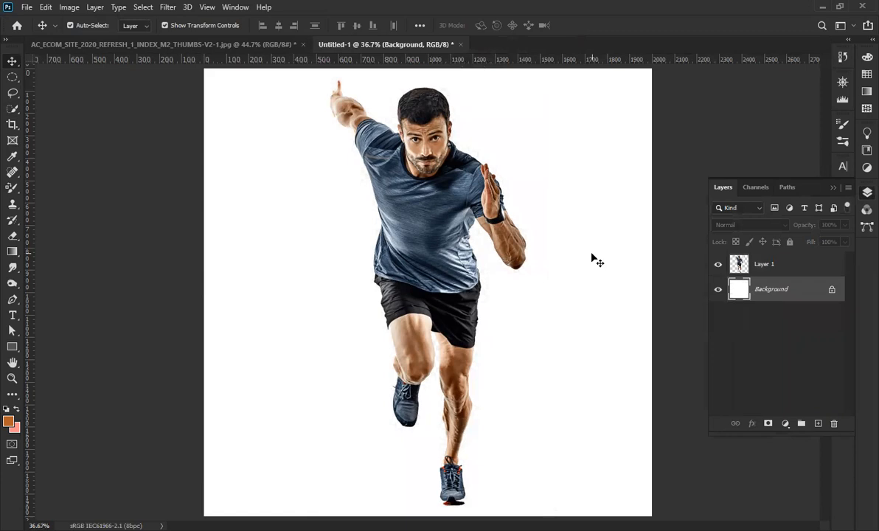
Scale the runner on Layer 1 down slightly about its centre.
{"action": "scroll", "coordinate": [516, 261], "scroll_direction": "down", "scroll_amount": 1}
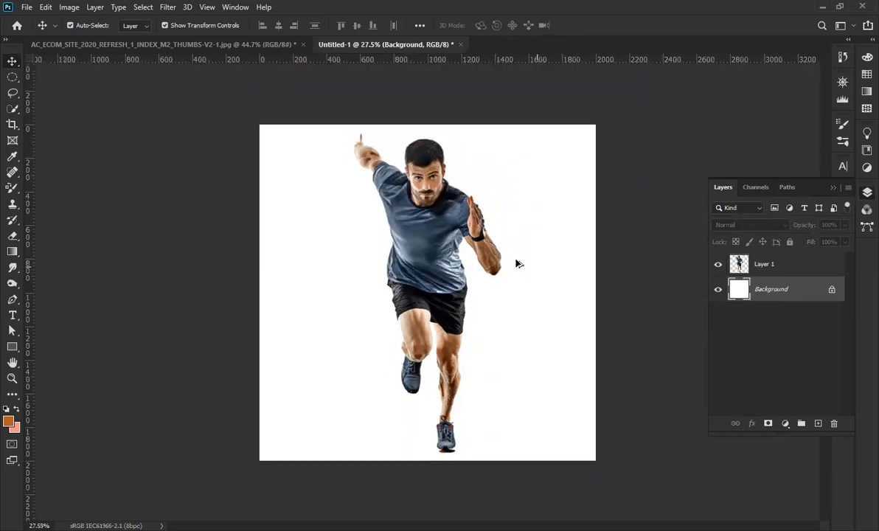
{"action": "scroll", "coordinate": [424, 207], "scroll_direction": "up", "scroll_amount": 1}
{"action": "left_click", "coordinate": [424, 207]}
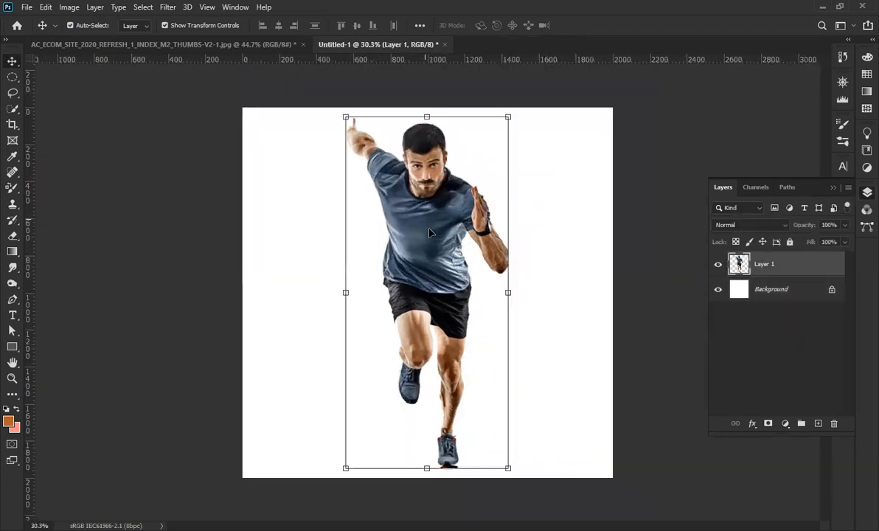
{"action": "left_click", "coordinate": [506, 118]}
{"action": "left_click_drag", "start_coordinate": [506, 118], "coordinate": [503, 125]}
{"action": "left_click", "coordinate": [605, 25]}
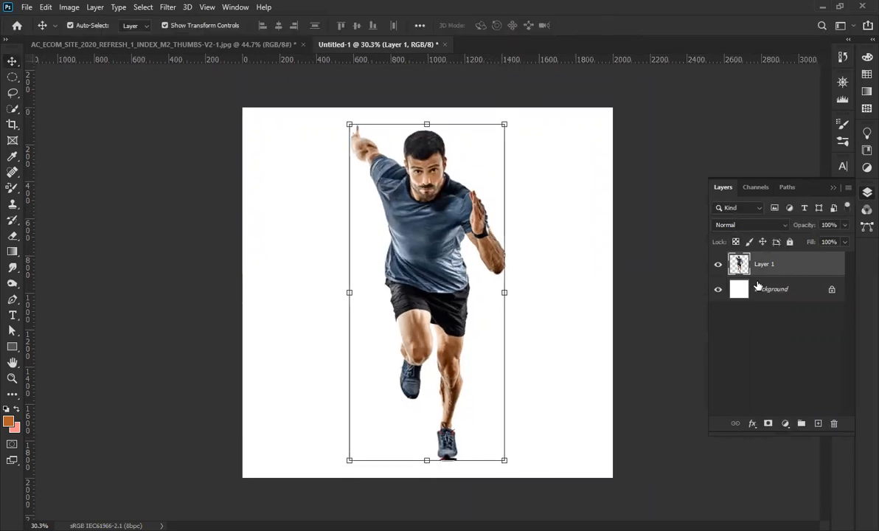
Fill the Background layer with a grey-blue sampled from the runner's shirt.
{"action": "left_click", "coordinate": [762, 289]}
{"action": "key", "text": "i"}
{"action": "left_click", "coordinate": [425, 194]}
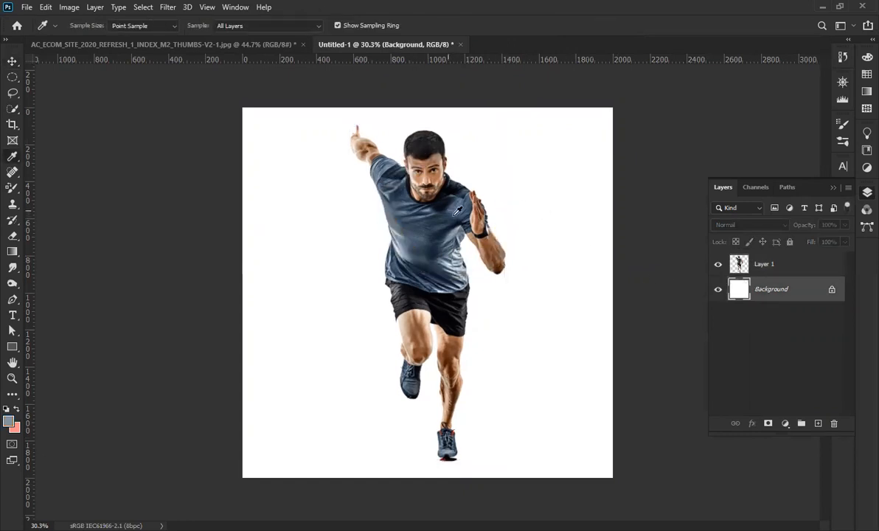
{"action": "key", "text": "alt+BackSpace"}
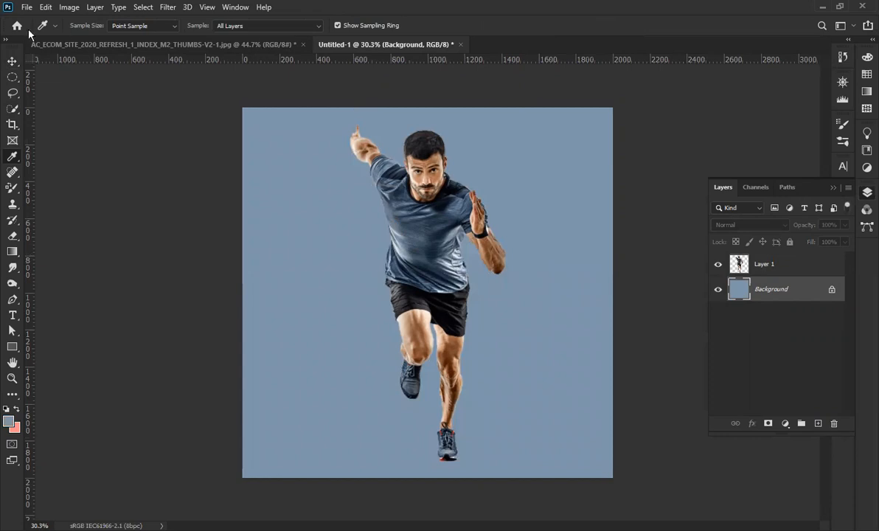
Darken the runner on Layer 1 with Curves, pulling the RGB midpoint to input 138, output 114.
{"action": "left_click", "coordinate": [10, 62]}
{"action": "left_click", "coordinate": [402, 164], "text": "ctrl"}
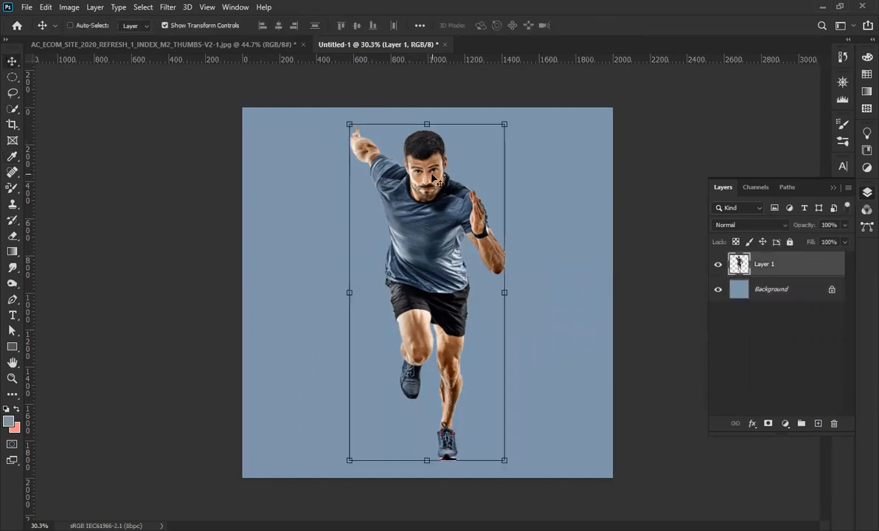
{"action": "key", "text": "ctrl+m"}
{"action": "left_click_drag", "start_coordinate": [492, 197], "coordinate": [493, 208]}
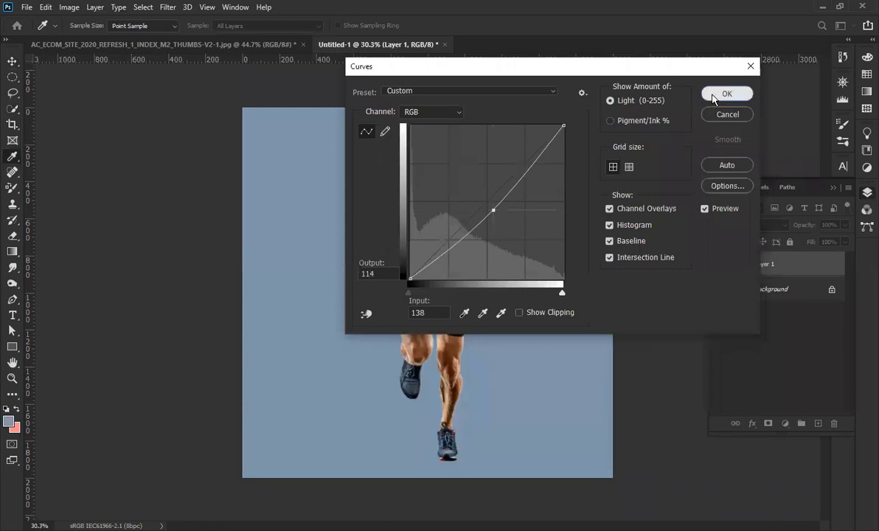
{"action": "left_click", "coordinate": [716, 93]}
Sample a darker grey-blue from the runner's shirt and fill the Background layer with it.
{"action": "key", "text": "i"}
{"action": "left_click", "coordinate": [423, 209]}
{"action": "key", "text": "alt+BackSpace"}
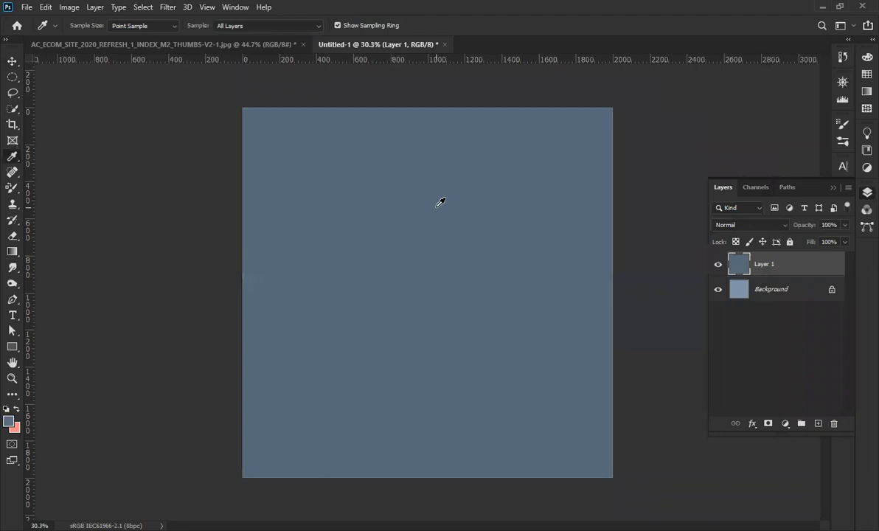
{"action": "key", "text": "ctrl+z"}
{"action": "left_click", "coordinate": [771, 296]}
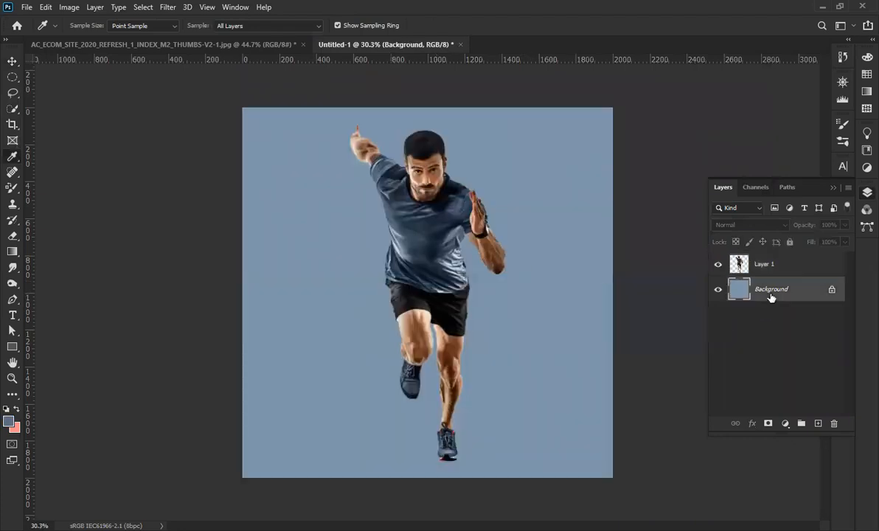
{"action": "key", "text": "alt+BackSpace"}
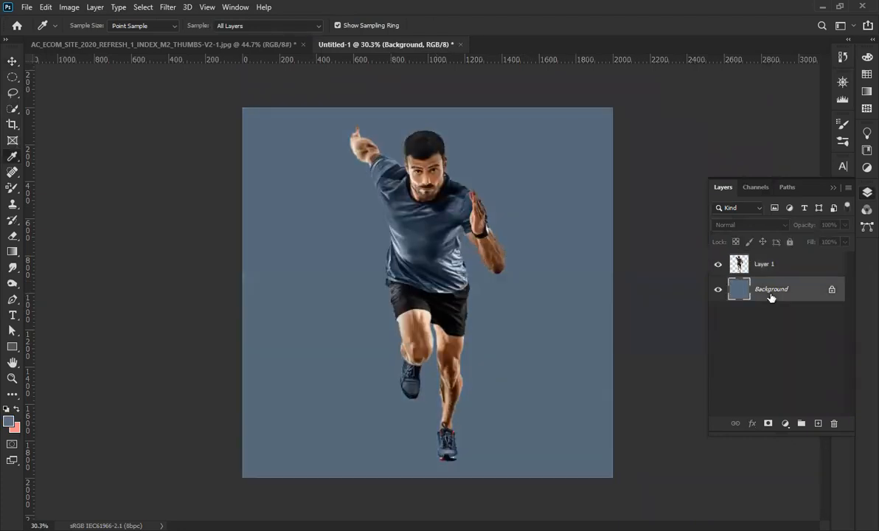
Duplicate the runner's Layer 1 and make the upper copy the active layer.
{"action": "left_click", "coordinate": [12, 62]}
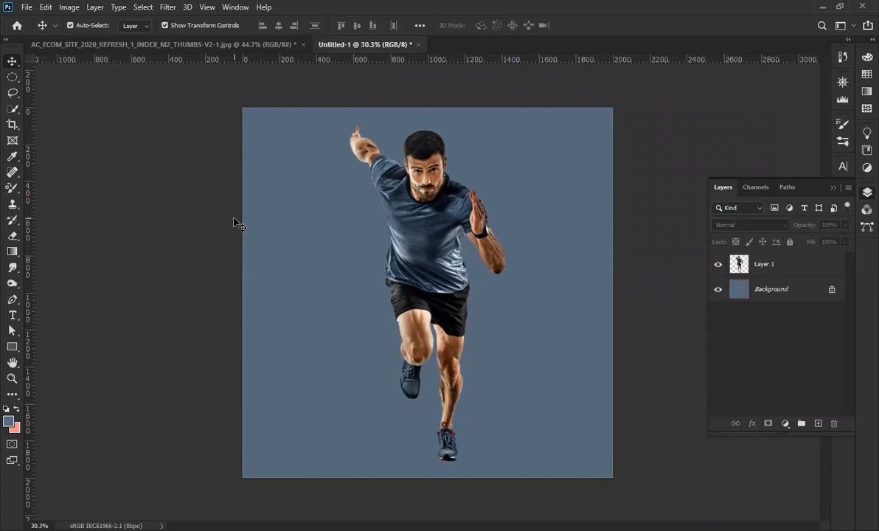
{"action": "left_click", "coordinate": [437, 231]}
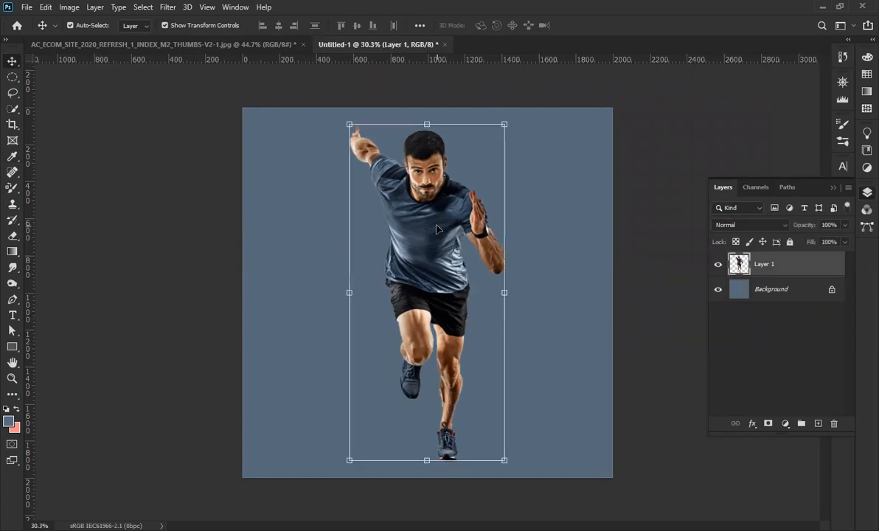
{"action": "key", "text": "ctrl"}
{"action": "key", "text": "ctrl+j"}
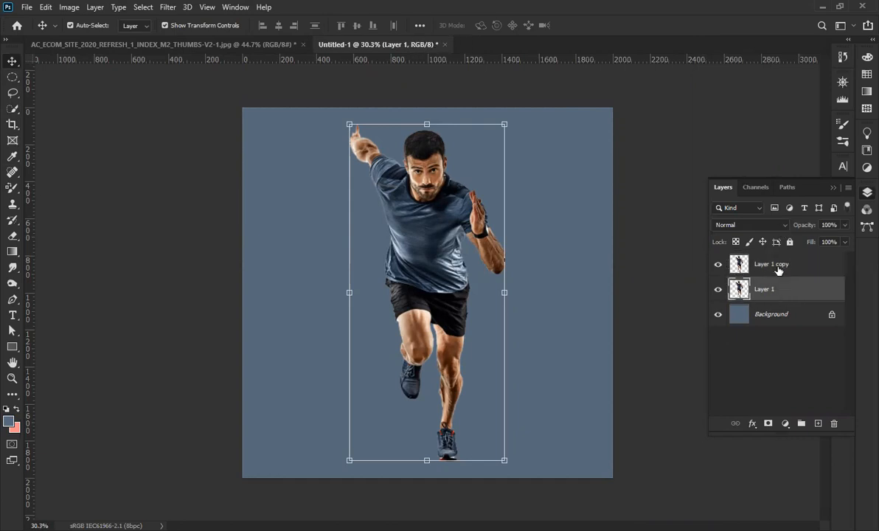
{"action": "left_click", "coordinate": [777, 290]}
{"action": "left_click", "coordinate": [787, 266]}
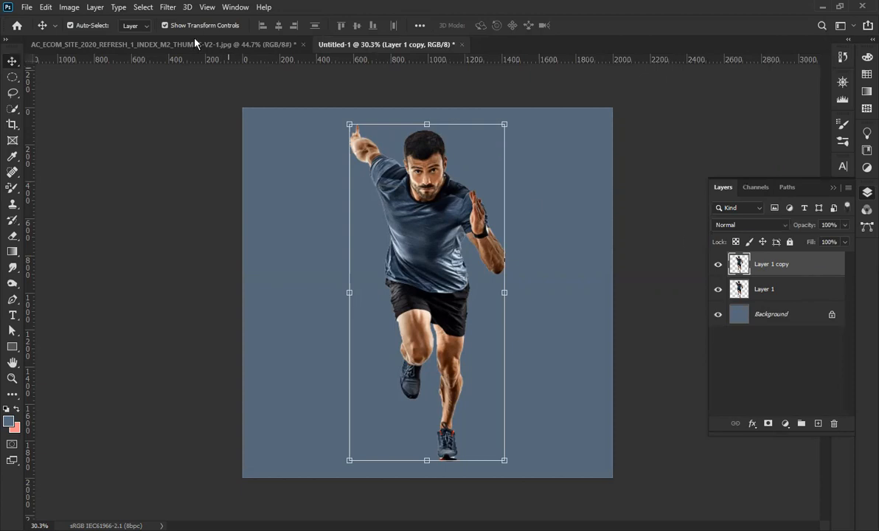
{"action": "left_click", "coordinate": [168, 9]}
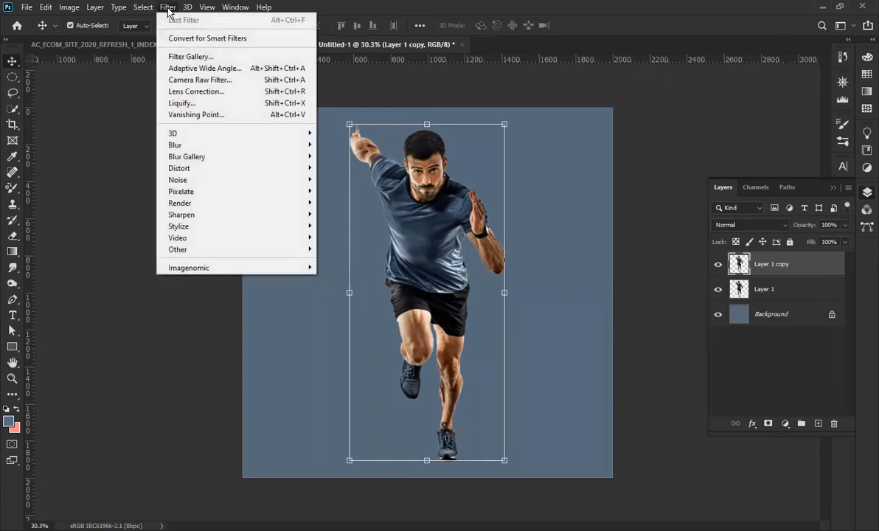
{"action": "left_click", "coordinate": [183, 103]}
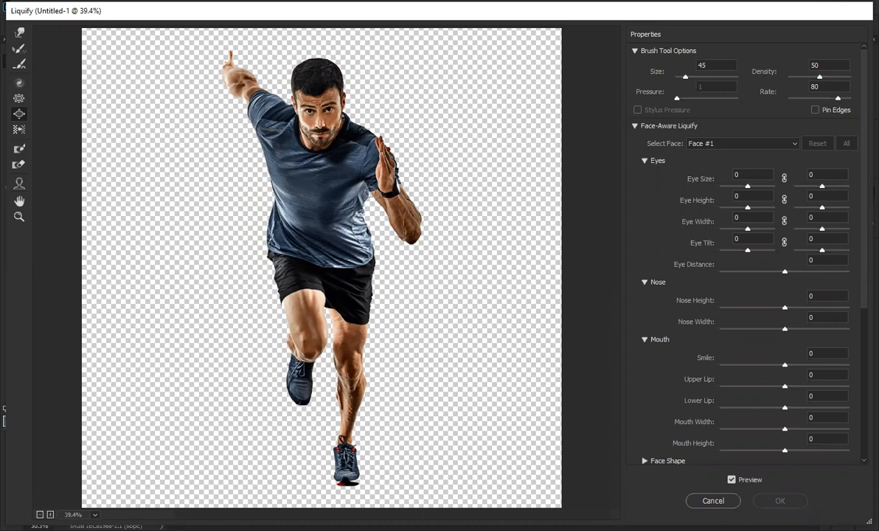
{"action": "left_click", "coordinate": [20, 33]}
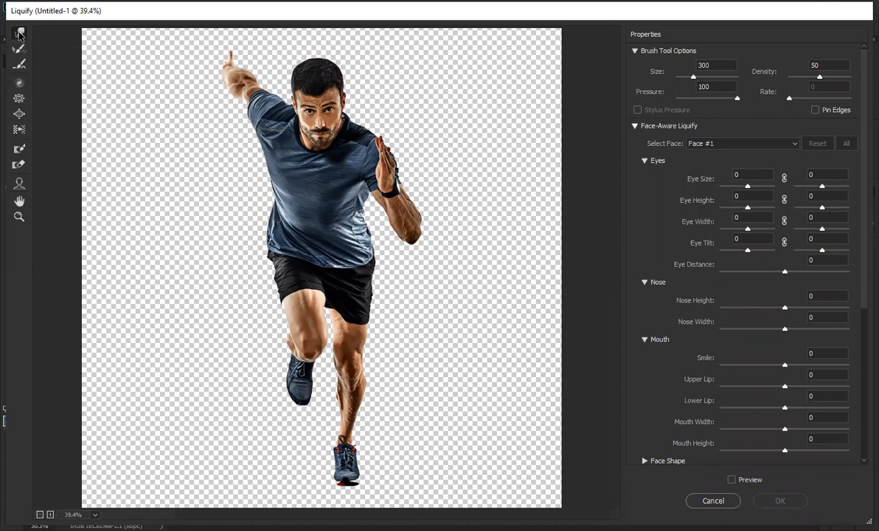
{"action": "key", "text": "bracketleft"}
{"action": "key", "text": "bracketleft"}
{"action": "key", "text": "bracketleft"}
{"action": "key", "text": "ctrl+equal"}
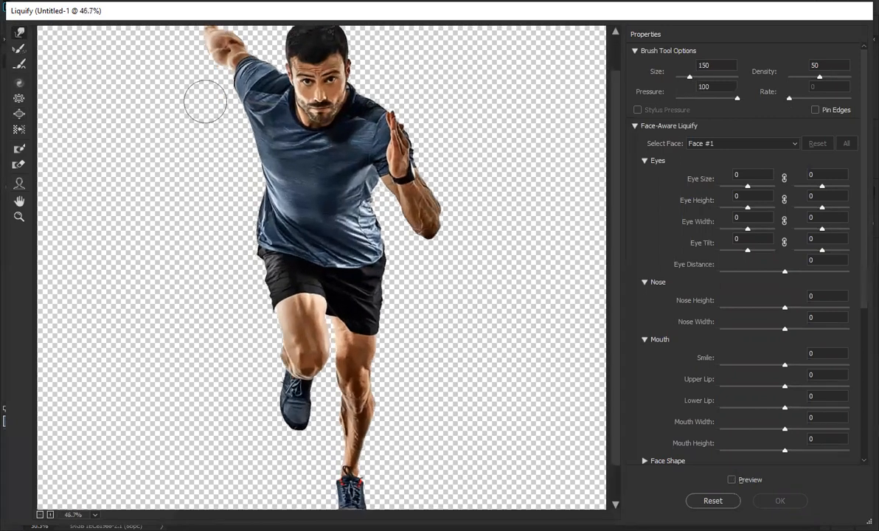
{"action": "scroll", "coordinate": [205, 101], "scroll_direction": "up", "scroll_amount": 2}
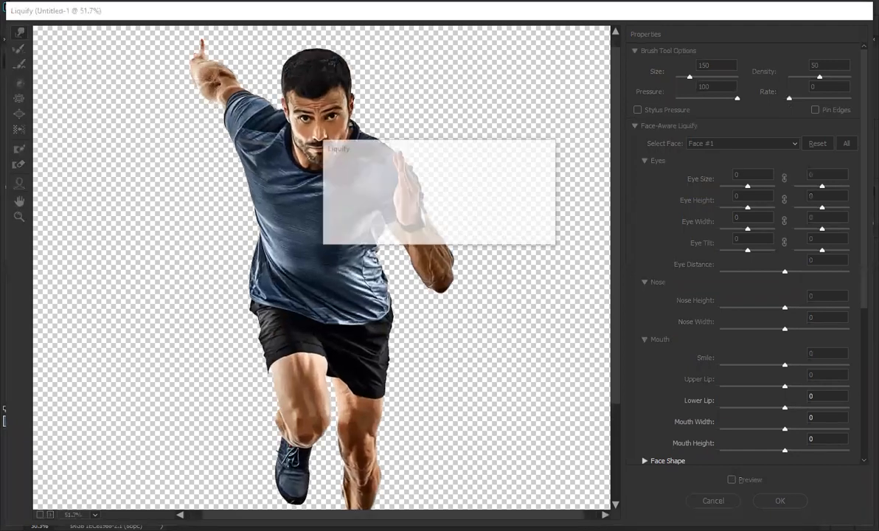
{"action": "left_click", "coordinate": [536, 233]}
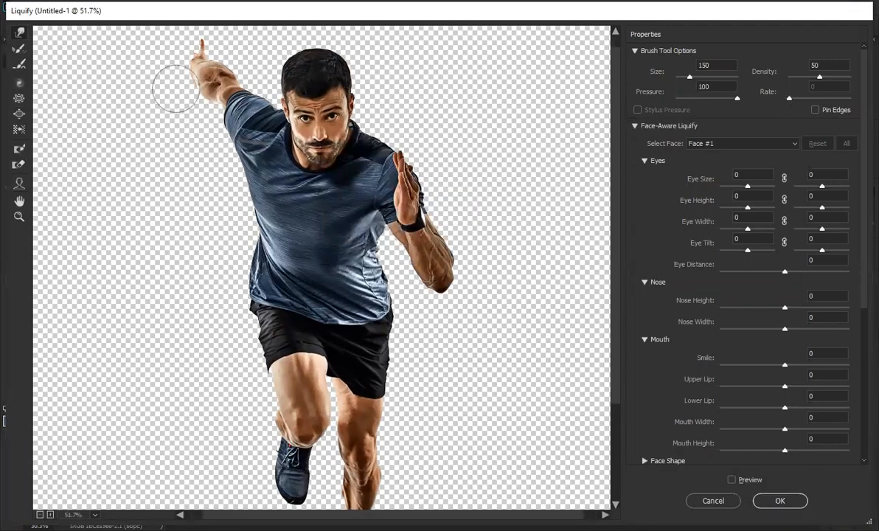
{"action": "left_click", "coordinate": [167, 84]}
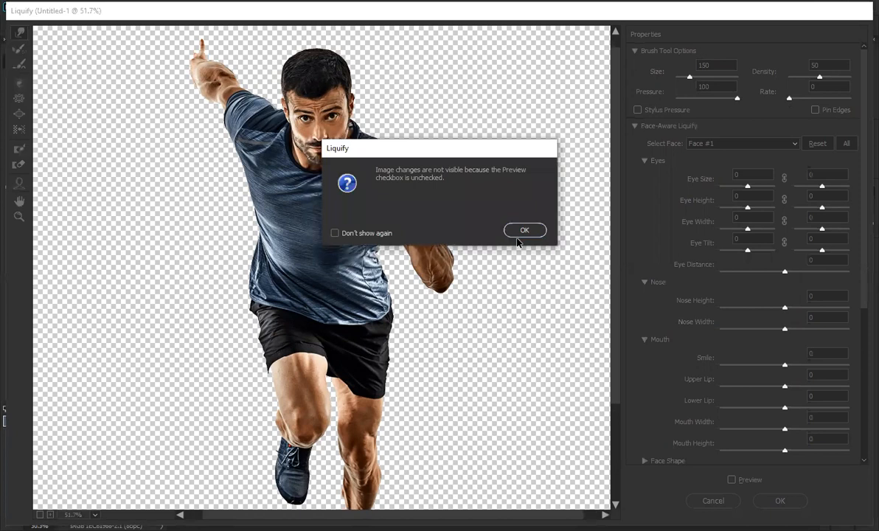
{"action": "left_click", "coordinate": [524, 231]}
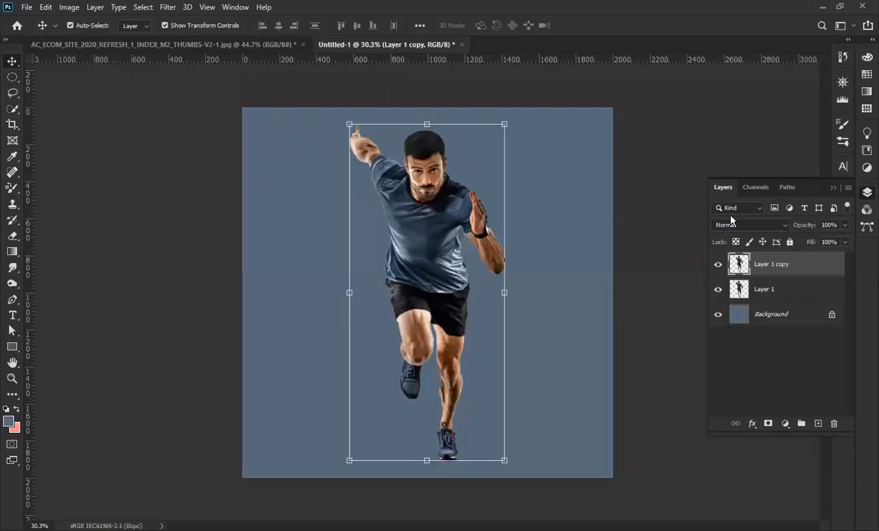
Open Liquify on Layer 1 copy and smear the raised hand toward the left canvas edge with a size 80 Forward Warp brush.
{"action": "left_click", "coordinate": [168, 7]}
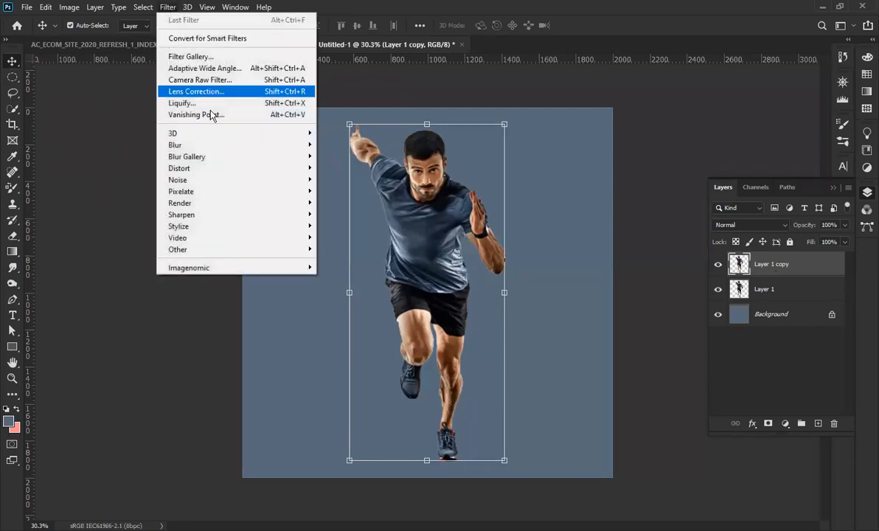
{"action": "left_click", "coordinate": [193, 108]}
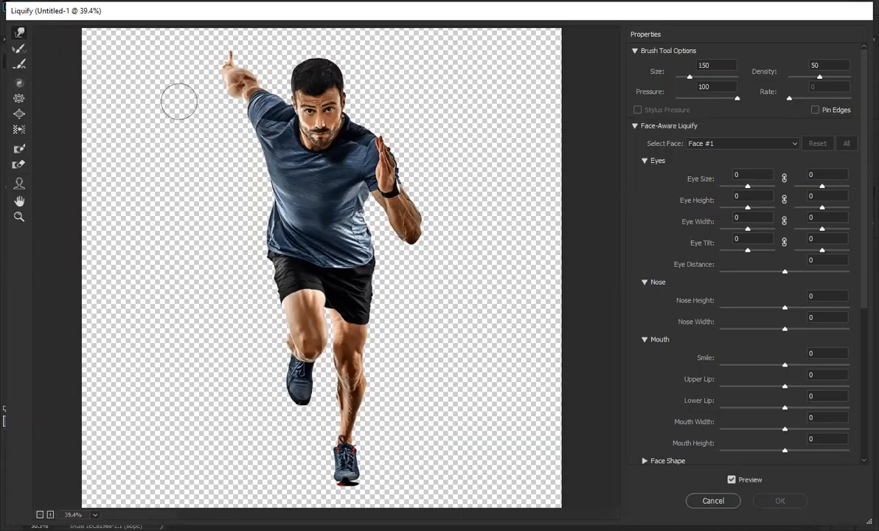
{"action": "key", "text": "bracketleft"}
{"action": "key", "text": "bracketleft"}
{"action": "key", "text": "bracketright"}
{"action": "key", "text": "ctrl+plus"}
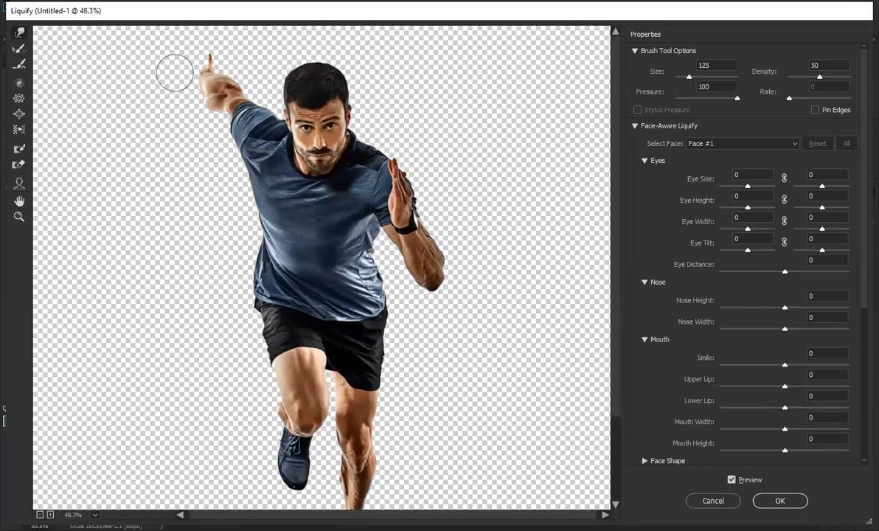
{"action": "key", "text": "ctrl+plus"}
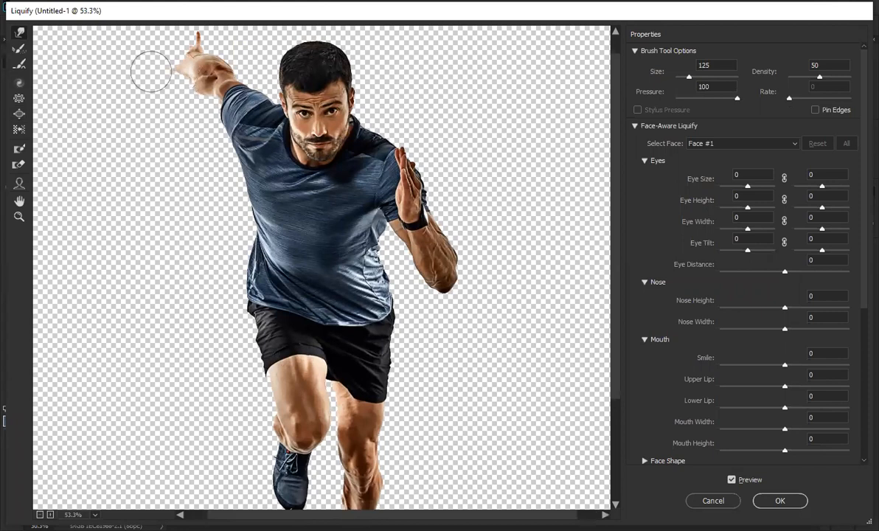
{"action": "key", "text": "bracketleft"}
{"action": "key", "text": "bracketleft"}
{"action": "key", "text": "bracketleft"}
{"action": "mouse_move", "coordinate": [189, 56]}
{"action": "left_mouse_down"}
{"action": "mouse_move", "coordinate": [150, 47]}
{"action": "mouse_move", "coordinate": [185, 49]}
{"action": "mouse_move", "coordinate": [168, 43]}
{"action": "mouse_move", "coordinate": [179, 57]}
{"action": "mouse_move", "coordinate": [139, 58]}
{"action": "mouse_move", "coordinate": [175, 64]}
{"action": "mouse_move", "coordinate": [152, 36]}
{"action": "mouse_move", "coordinate": [168, 53]}
{"action": "mouse_move", "coordinate": [140, 53]}
{"action": "mouse_move", "coordinate": [157, 76]}
{"action": "mouse_move", "coordinate": [165, 71]}
{"action": "mouse_move", "coordinate": [112, 76]}
{"action": "mouse_move", "coordinate": [160, 68]}
{"action": "mouse_move", "coordinate": [137, 65]}
{"action": "mouse_move", "coordinate": [99, 71]}
{"action": "left_mouse_up"}
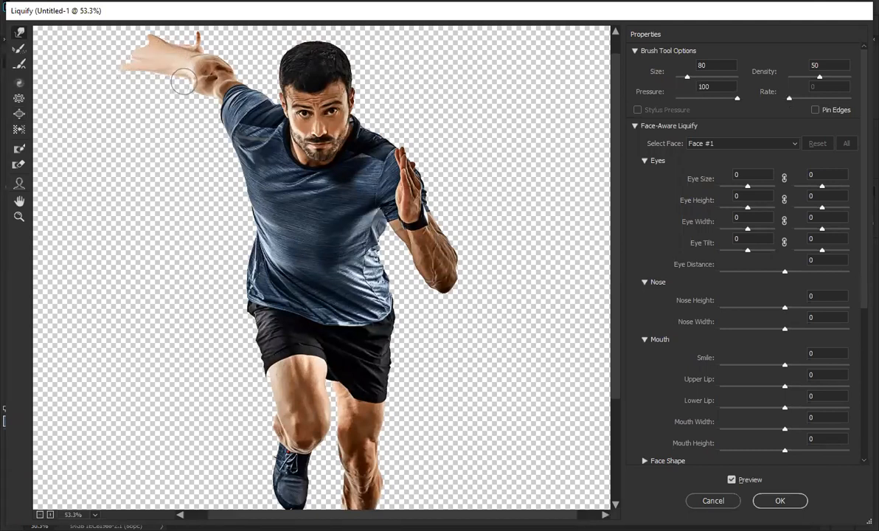
{"action": "mouse_move", "coordinate": [187, 85]}
{"action": "left_mouse_down"}
{"action": "mouse_move", "coordinate": [125, 89]}
{"action": "mouse_move", "coordinate": [163, 73]}
{"action": "mouse_move", "coordinate": [112, 75]}
{"action": "mouse_move", "coordinate": [151, 76]}
{"action": "mouse_move", "coordinate": [121, 75]}
{"action": "mouse_move", "coordinate": [146, 64]}
{"action": "mouse_move", "coordinate": [75, 49]}
{"action": "left_mouse_up"}
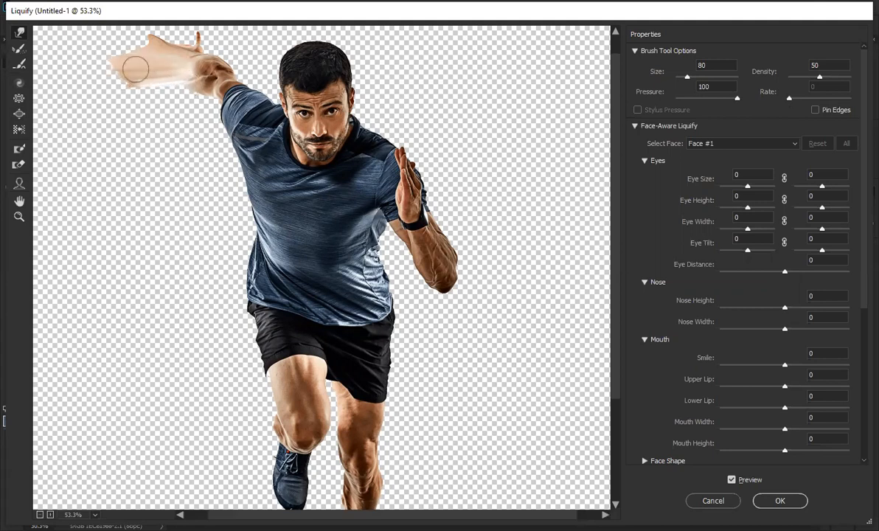
Smear the lower side of the raised forearm and elbow outward to the left in long warp strokes.
{"action": "mouse_move", "coordinate": [190, 91]}
{"action": "left_mouse_down"}
{"action": "mouse_move", "coordinate": [102, 84]}
{"action": "mouse_move", "coordinate": [160, 85]}
{"action": "mouse_move", "coordinate": [125, 108]}
{"action": "left_mouse_up"}
{"action": "mouse_move", "coordinate": [213, 105]}
{"action": "left_mouse_down"}
{"action": "mouse_move", "coordinate": [154, 112]}
{"action": "mouse_move", "coordinate": [211, 98]}
{"action": "mouse_move", "coordinate": [110, 102]}
{"action": "left_mouse_up"}
{"action": "mouse_move", "coordinate": [212, 115]}
{"action": "left_mouse_down"}
{"action": "mouse_move", "coordinate": [196, 105]}
{"action": "mouse_move", "coordinate": [142, 112]}
{"action": "mouse_move", "coordinate": [177, 104]}
{"action": "mouse_move", "coordinate": [181, 114]}
{"action": "mouse_move", "coordinate": [170, 102]}
{"action": "mouse_move", "coordinate": [120, 111]}
{"action": "mouse_move", "coordinate": [87, 105]}
{"action": "left_mouse_up"}
{"action": "mouse_move", "coordinate": [160, 105]}
{"action": "left_mouse_down"}
{"action": "mouse_move", "coordinate": [94, 102]}
{"action": "mouse_move", "coordinate": [139, 94]}
{"action": "mouse_move", "coordinate": [86, 95]}
{"action": "mouse_move", "coordinate": [181, 119]}
{"action": "mouse_move", "coordinate": [214, 118]}
{"action": "mouse_move", "coordinate": [125, 132]}
{"action": "mouse_move", "coordinate": [191, 115]}
{"action": "mouse_move", "coordinate": [129, 124]}
{"action": "mouse_move", "coordinate": [159, 112]}
{"action": "mouse_move", "coordinate": [84, 110]}
{"action": "left_mouse_up"}
{"action": "left_click_drag", "start_coordinate": [212, 129], "coordinate": [147, 141]}
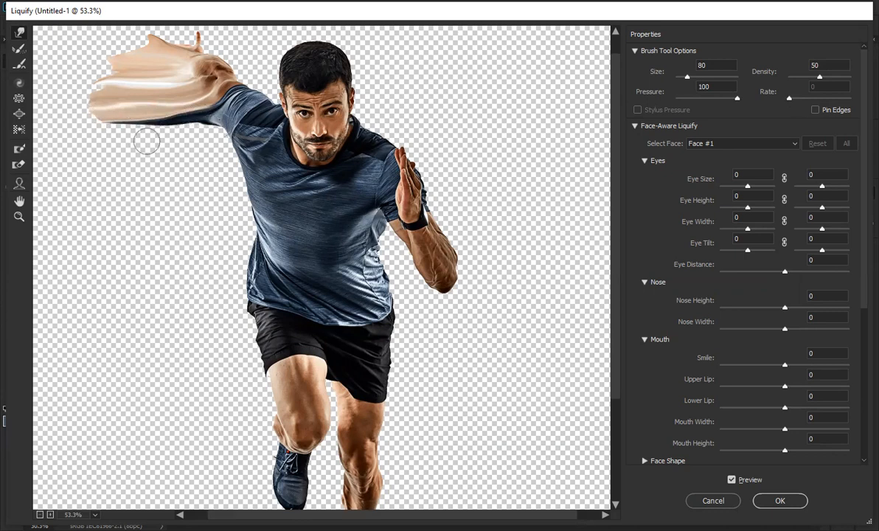
Stretch the raised arm's shirt sleeve into long streaks to the left, beneath the smeared forearm.
{"action": "left_click_drag", "start_coordinate": [217, 130], "coordinate": [137, 139]}
{"action": "mouse_move", "coordinate": [202, 124]}
{"action": "left_mouse_down"}
{"action": "mouse_move", "coordinate": [118, 138]}
{"action": "mouse_move", "coordinate": [154, 121]}
{"action": "mouse_move", "coordinate": [90, 135]}
{"action": "left_mouse_up"}
{"action": "left_click_drag", "start_coordinate": [235, 135], "coordinate": [141, 156]}
{"action": "mouse_move", "coordinate": [195, 124]}
{"action": "left_mouse_down"}
{"action": "mouse_move", "coordinate": [115, 138]}
{"action": "mouse_move", "coordinate": [139, 150]}
{"action": "mouse_move", "coordinate": [88, 144]}
{"action": "mouse_move", "coordinate": [125, 140]}
{"action": "mouse_move", "coordinate": [90, 145]}
{"action": "left_mouse_up"}
{"action": "left_click_drag", "start_coordinate": [234, 142], "coordinate": [152, 159]}
{"action": "mouse_move", "coordinate": [209, 133]}
{"action": "left_mouse_down"}
{"action": "mouse_move", "coordinate": [174, 157]}
{"action": "mouse_move", "coordinate": [174, 168]}
{"action": "left_mouse_up"}
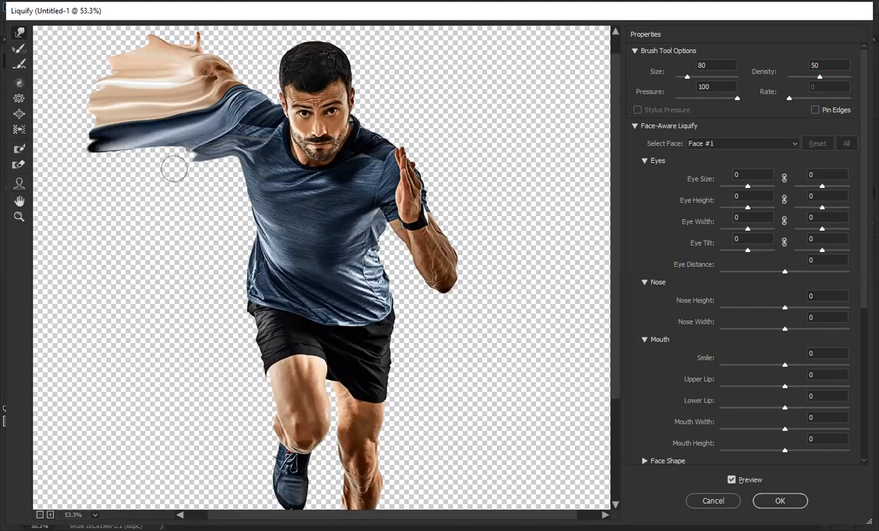
Pull the shirt's left edge beside the chest and ribs outward into ragged streaks.
{"action": "mouse_move", "coordinate": [238, 155]}
{"action": "left_mouse_down"}
{"action": "mouse_move", "coordinate": [181, 175]}
{"action": "mouse_move", "coordinate": [212, 163]}
{"action": "mouse_move", "coordinate": [219, 181]}
{"action": "mouse_move", "coordinate": [239, 173]}
{"action": "mouse_move", "coordinate": [188, 186]}
{"action": "mouse_move", "coordinate": [230, 179]}
{"action": "mouse_move", "coordinate": [193, 177]}
{"action": "mouse_move", "coordinate": [170, 188]}
{"action": "left_mouse_up"}
{"action": "left_click_drag", "start_coordinate": [244, 186], "coordinate": [174, 186]}
{"action": "mouse_move", "coordinate": [230, 172]}
{"action": "left_mouse_down"}
{"action": "mouse_move", "coordinate": [169, 185]}
{"action": "mouse_move", "coordinate": [194, 181]}
{"action": "mouse_move", "coordinate": [173, 198]}
{"action": "left_mouse_up"}
{"action": "mouse_move", "coordinate": [247, 193]}
{"action": "left_mouse_down"}
{"action": "mouse_move", "coordinate": [179, 207]}
{"action": "mouse_move", "coordinate": [238, 193]}
{"action": "mouse_move", "coordinate": [190, 203]}
{"action": "left_mouse_up"}
{"action": "mouse_move", "coordinate": [245, 212]}
{"action": "left_mouse_down"}
{"action": "mouse_move", "coordinate": [186, 220]}
{"action": "mouse_move", "coordinate": [248, 219]}
{"action": "mouse_move", "coordinate": [185, 219]}
{"action": "left_mouse_up"}
{"action": "left_click_drag", "start_coordinate": [248, 211], "coordinate": [150, 214]}
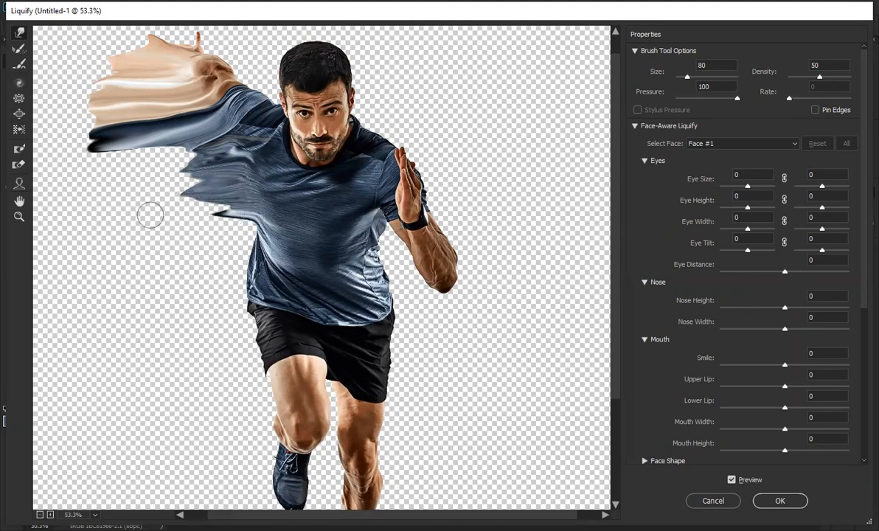
{"action": "left_click_drag", "start_coordinate": [256, 232], "coordinate": [198, 234]}
Enlarge the warp brush to 100 and smear the shirt's left edge around the waist outward.
{"action": "key", "text": "]"}
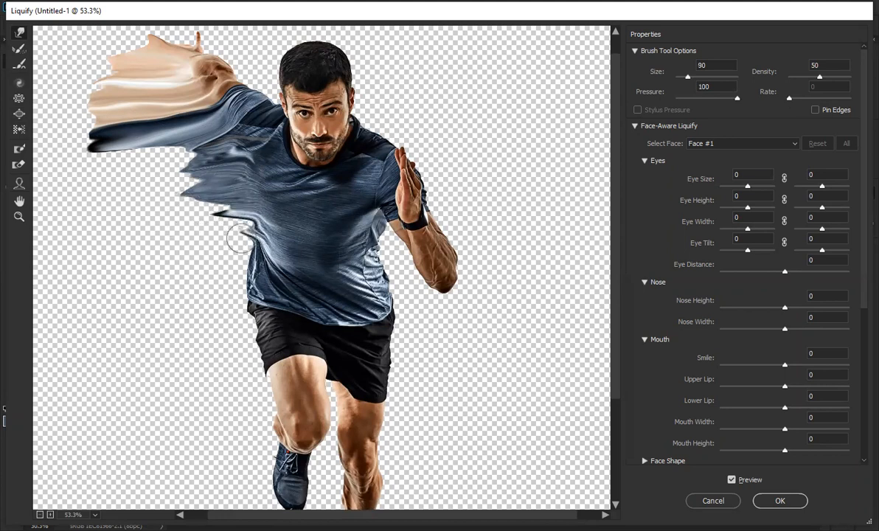
{"action": "mouse_move", "coordinate": [254, 230]}
{"action": "left_mouse_down"}
{"action": "mouse_move", "coordinate": [202, 237]}
{"action": "mouse_move", "coordinate": [177, 226]}
{"action": "left_mouse_up"}
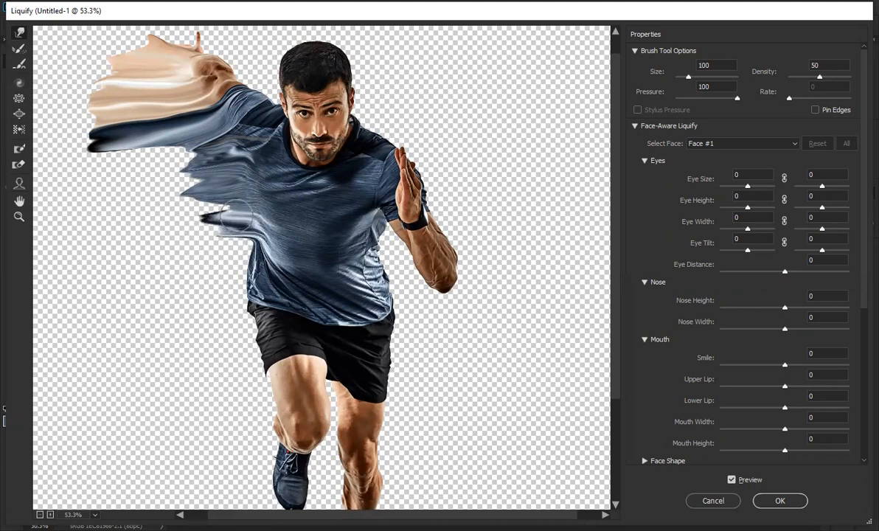
{"action": "left_click_drag", "start_coordinate": [239, 215], "coordinate": [193, 206]}
{"action": "left_click_drag", "start_coordinate": [254, 248], "coordinate": [177, 247]}
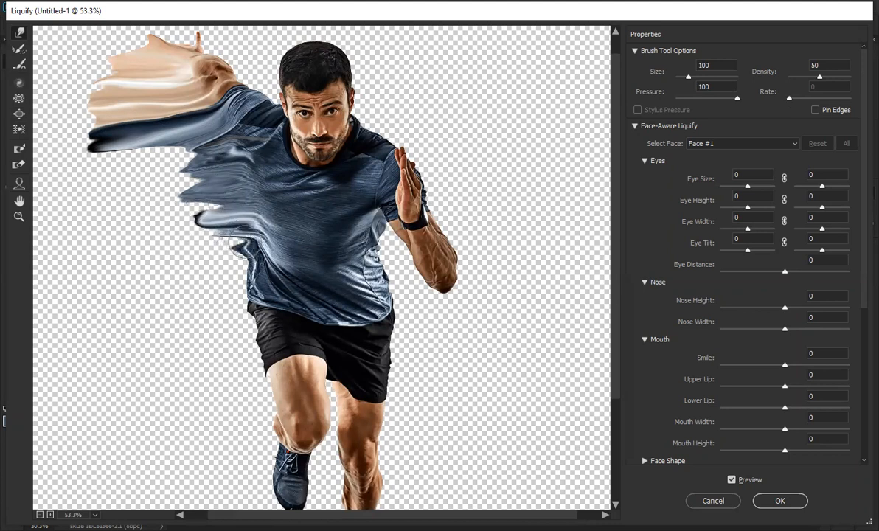
{"action": "left_click_drag", "start_coordinate": [235, 231], "coordinate": [165, 232]}
{"action": "left_click_drag", "start_coordinate": [235, 247], "coordinate": [186, 250]}
{"action": "left_click_drag", "start_coordinate": [246, 268], "coordinate": [163, 270]}
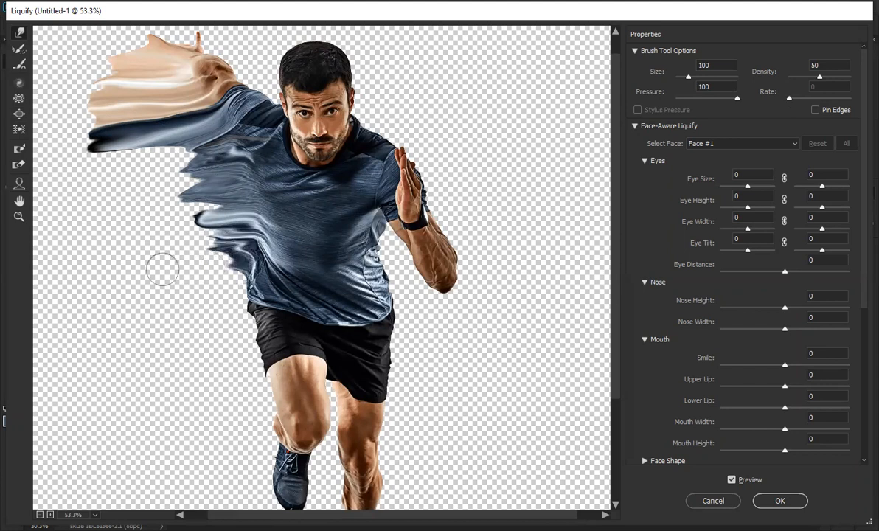
{"action": "mouse_move", "coordinate": [244, 281]}
{"action": "left_mouse_down"}
{"action": "mouse_move", "coordinate": [173, 288]}
{"action": "mouse_move", "coordinate": [237, 280]}
{"action": "mouse_move", "coordinate": [154, 276]}
{"action": "left_mouse_up"}
{"action": "mouse_move", "coordinate": [219, 250]}
{"action": "left_mouse_down"}
{"action": "mouse_move", "coordinate": [165, 266]}
{"action": "mouse_move", "coordinate": [228, 262]}
{"action": "mouse_move", "coordinate": [176, 256]}
{"action": "mouse_move", "coordinate": [215, 241]}
{"action": "mouse_move", "coordinate": [177, 238]}
{"action": "mouse_move", "coordinate": [209, 225]}
{"action": "mouse_move", "coordinate": [175, 217]}
{"action": "left_mouse_up"}
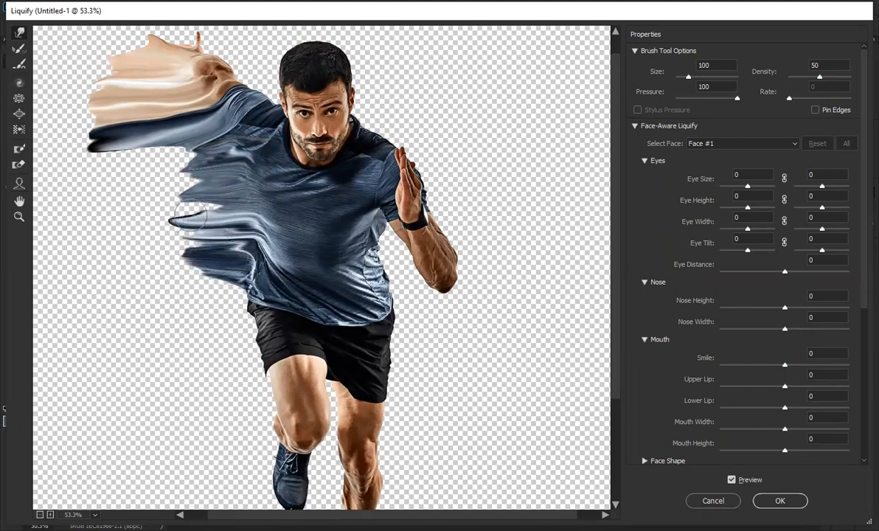
Stretch the left side of the shirt hem and the shorts' waistband into long pointed streaks.
{"action": "left_click_drag", "start_coordinate": [207, 297], "coordinate": [170, 303]}
{"action": "mouse_move", "coordinate": [230, 270]}
{"action": "left_mouse_down"}
{"action": "mouse_move", "coordinate": [150, 270]}
{"action": "mouse_move", "coordinate": [178, 279]}
{"action": "left_mouse_up"}
{"action": "mouse_move", "coordinate": [249, 315]}
{"action": "left_mouse_down"}
{"action": "mouse_move", "coordinate": [147, 314]}
{"action": "mouse_move", "coordinate": [228, 312]}
{"action": "mouse_move", "coordinate": [156, 312]}
{"action": "left_mouse_up"}
{"action": "left_click_drag", "start_coordinate": [217, 304], "coordinate": [149, 310]}
{"action": "mouse_move", "coordinate": [264, 324]}
{"action": "left_mouse_down"}
{"action": "mouse_move", "coordinate": [193, 334]}
{"action": "mouse_move", "coordinate": [228, 320]}
{"action": "mouse_move", "coordinate": [130, 314]}
{"action": "left_mouse_up"}
{"action": "left_click_drag", "start_coordinate": [198, 323], "coordinate": [141, 319]}
Smear the left edge of the black shorts outward below the waistband.
{"action": "left_click_drag", "start_coordinate": [254, 343], "coordinate": [168, 344]}
{"action": "left_click_drag", "start_coordinate": [249, 344], "coordinate": [137, 346]}
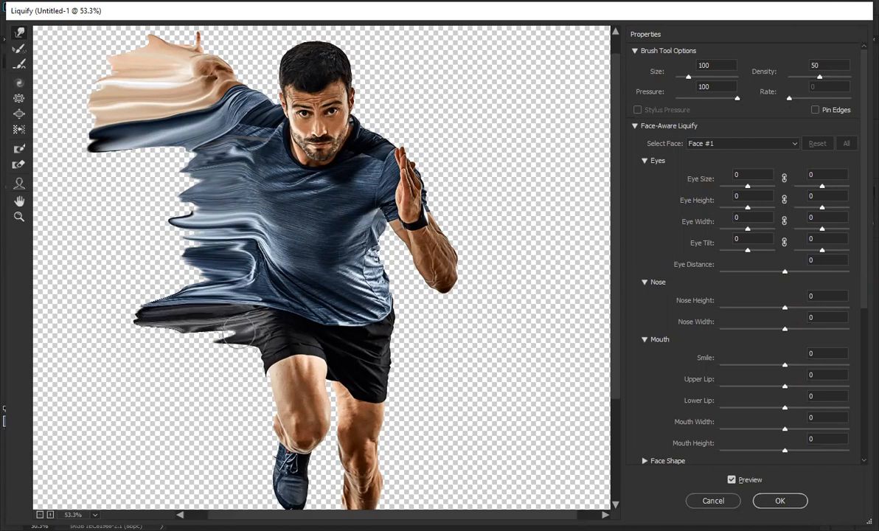
{"action": "left_click_drag", "start_coordinate": [240, 337], "coordinate": [139, 336]}
{"action": "left_click_drag", "start_coordinate": [261, 357], "coordinate": [194, 360]}
{"action": "left_click_drag", "start_coordinate": [253, 354], "coordinate": [178, 358]}
{"action": "left_click_drag", "start_coordinate": [236, 345], "coordinate": [176, 348]}
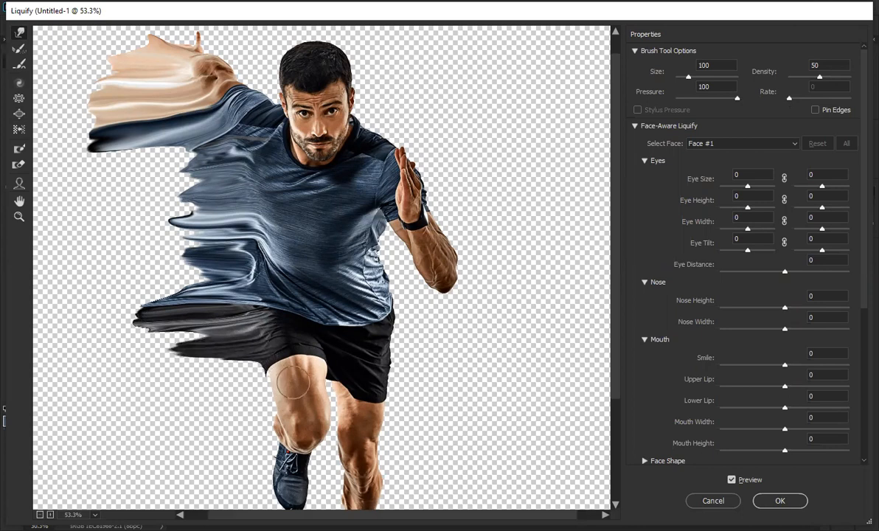
Pull the lower left edge of the shorts and the upper thigh outward into long streaks.
{"action": "left_click_drag", "start_coordinate": [272, 373], "coordinate": [200, 382]}
{"action": "left_click_drag", "start_coordinate": [266, 366], "coordinate": [134, 369]}
{"action": "left_click_drag", "start_coordinate": [211, 368], "coordinate": [144, 368]}
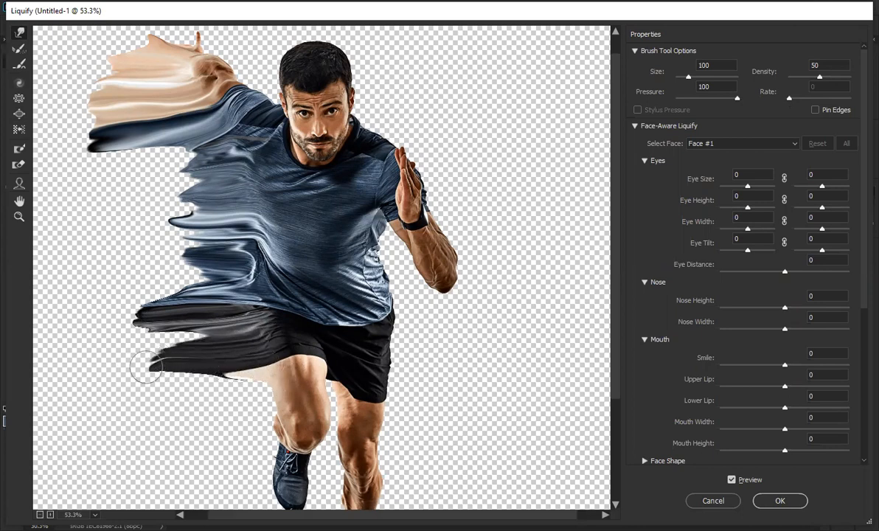
{"action": "left_click_drag", "start_coordinate": [226, 381], "coordinate": [136, 385]}
{"action": "mouse_move", "coordinate": [276, 388]}
{"action": "left_mouse_down"}
{"action": "mouse_move", "coordinate": [211, 398]}
{"action": "mouse_move", "coordinate": [245, 389]}
{"action": "mouse_move", "coordinate": [151, 390]}
{"action": "left_mouse_up"}
{"action": "mouse_move", "coordinate": [221, 384]}
{"action": "left_mouse_down"}
{"action": "mouse_move", "coordinate": [146, 392]}
{"action": "mouse_move", "coordinate": [165, 380]}
{"action": "left_mouse_up"}
Smear the left edge of the raised leg's thigh and knee outward into wide streaks.
{"action": "left_click_drag", "start_coordinate": [269, 408], "coordinate": [209, 411]}
{"action": "left_click_drag", "start_coordinate": [262, 408], "coordinate": [170, 417]}
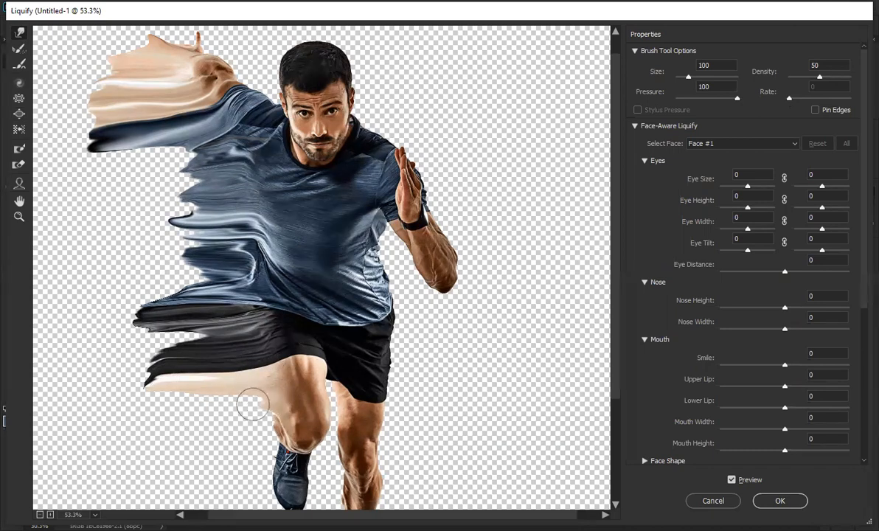
{"action": "mouse_move", "coordinate": [267, 403]}
{"action": "left_mouse_down"}
{"action": "mouse_move", "coordinate": [156, 405]}
{"action": "mouse_move", "coordinate": [178, 404]}
{"action": "left_mouse_up"}
{"action": "mouse_move", "coordinate": [269, 425]}
{"action": "left_mouse_down"}
{"action": "mouse_move", "coordinate": [187, 427]}
{"action": "mouse_move", "coordinate": [191, 419]}
{"action": "left_mouse_up"}
{"action": "left_click_drag", "start_coordinate": [267, 417], "coordinate": [158, 410]}
{"action": "left_click_drag", "start_coordinate": [243, 404], "coordinate": [157, 412]}
{"action": "left_click_drag", "start_coordinate": [216, 416], "coordinate": [133, 414]}
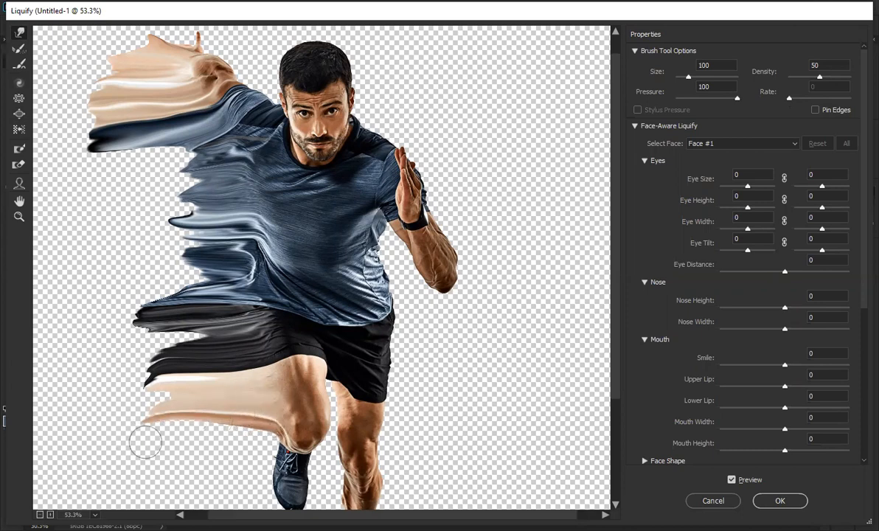
Stretch the knee's lower edge and the top of the raised shoe into long streaks, reducing the warp brush to 80.
{"action": "left_click_drag", "start_coordinate": [270, 442], "coordinate": [195, 441]}
{"action": "left_click_drag", "start_coordinate": [267, 446], "coordinate": [196, 443]}
{"action": "mouse_move", "coordinate": [251, 433]}
{"action": "left_mouse_down"}
{"action": "mouse_move", "coordinate": [146, 429]}
{"action": "mouse_move", "coordinate": [172, 419]}
{"action": "mouse_move", "coordinate": [124, 433]}
{"action": "left_mouse_up"}
{"action": "mouse_move", "coordinate": [268, 447]}
{"action": "left_mouse_down"}
{"action": "mouse_move", "coordinate": [147, 436]}
{"action": "mouse_move", "coordinate": [178, 441]}
{"action": "left_mouse_up"}
{"action": "left_click_drag", "start_coordinate": [245, 443], "coordinate": [102, 443]}
{"action": "left_click_drag", "start_coordinate": [226, 446], "coordinate": [107, 428]}
{"action": "left_click_drag", "start_coordinate": [222, 444], "coordinate": [117, 435]}
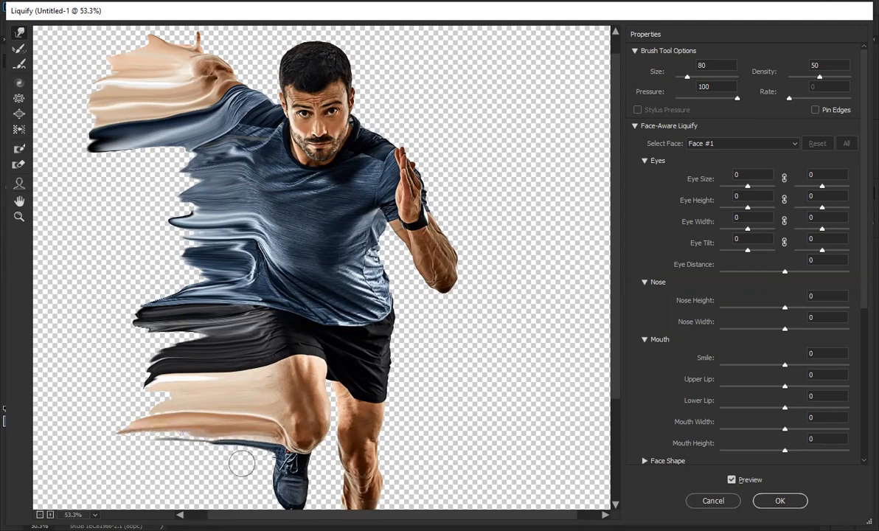
Smear the left edge of the raised shoe's upper part outward into ragged streaks.
{"action": "mouse_move", "coordinate": [272, 460]}
{"action": "left_mouse_down"}
{"action": "mouse_move", "coordinate": [200, 448]}
{"action": "mouse_move", "coordinate": [202, 456]}
{"action": "left_mouse_up"}
{"action": "left_click_drag", "start_coordinate": [270, 454], "coordinate": [189, 450]}
{"action": "left_click_drag", "start_coordinate": [247, 452], "coordinate": [174, 449]}
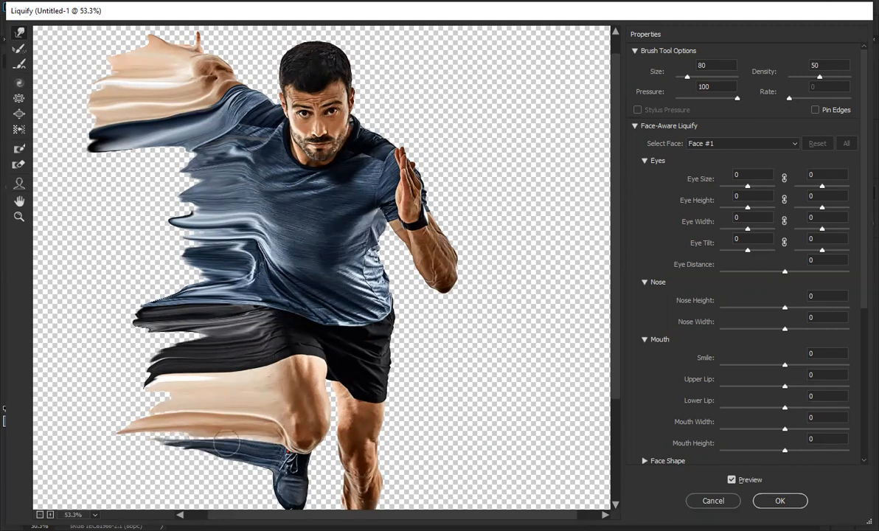
{"action": "scroll", "coordinate": [264, 407], "scroll_direction": "down", "scroll_amount": 3}
{"action": "left_click_drag", "start_coordinate": [270, 354], "coordinate": [194, 332]}
{"action": "left_click_drag", "start_coordinate": [262, 325], "coordinate": [164, 326]}
{"action": "left_click_drag", "start_coordinate": [245, 325], "coordinate": [182, 331]}
Pull the toe and lower edge of the raised shoe outward and downward into broad streaks.
{"action": "mouse_move", "coordinate": [278, 352]}
{"action": "left_mouse_down"}
{"action": "mouse_move", "coordinate": [225, 359]}
{"action": "mouse_move", "coordinate": [190, 351]}
{"action": "left_mouse_up"}
{"action": "left_click_drag", "start_coordinate": [260, 345], "coordinate": [146, 351]}
{"action": "mouse_move", "coordinate": [233, 323]}
{"action": "left_mouse_down"}
{"action": "mouse_move", "coordinate": [156, 329]}
{"action": "mouse_move", "coordinate": [182, 340]}
{"action": "left_mouse_up"}
{"action": "left_click_drag", "start_coordinate": [280, 371], "coordinate": [219, 386]}
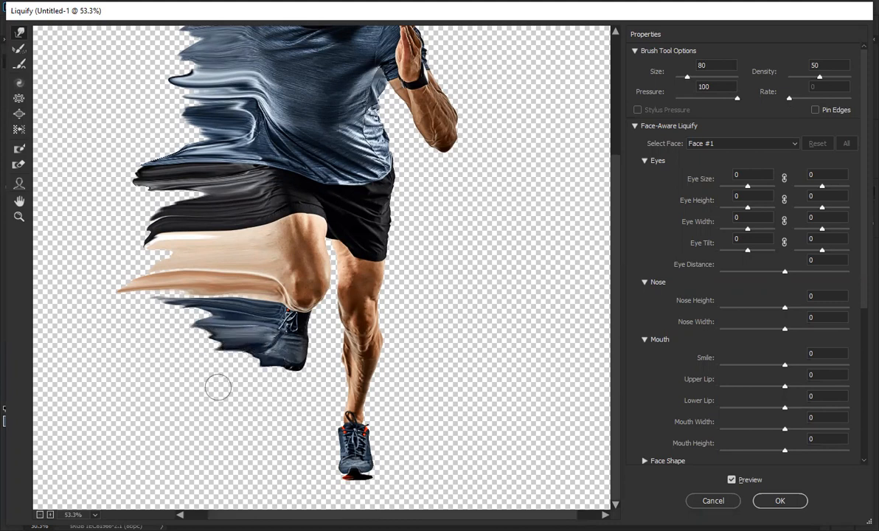
{"action": "left_click_drag", "start_coordinate": [262, 344], "coordinate": [228, 408]}
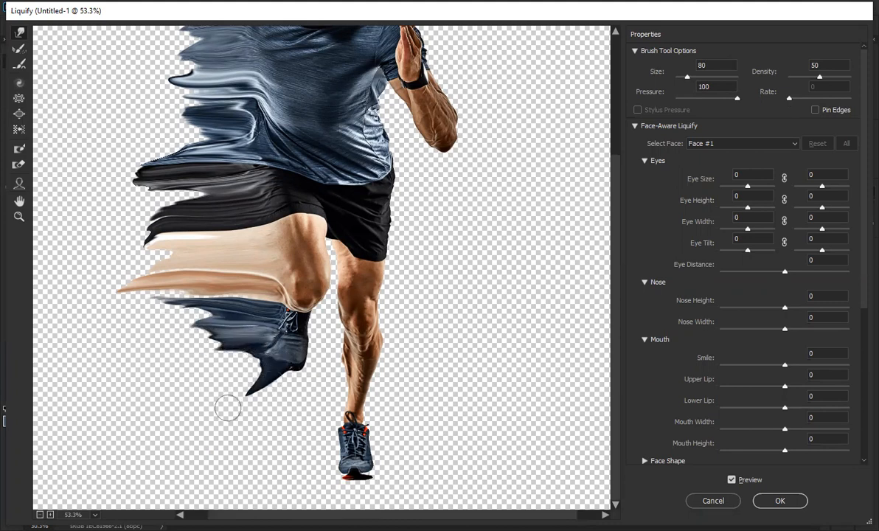
{"action": "mouse_move", "coordinate": [256, 362]}
{"action": "left_mouse_down"}
{"action": "mouse_move", "coordinate": [195, 382]}
{"action": "mouse_move", "coordinate": [221, 359]}
{"action": "mouse_move", "coordinate": [233, 388]}
{"action": "mouse_move", "coordinate": [203, 399]}
{"action": "mouse_move", "coordinate": [184, 361]}
{"action": "left_mouse_up"}
Enlarge the warp brush to 200 and extend all the raised shoe's streaks farther outward.
{"action": "key", "text": "]"}
{"action": "key", "text": "bracketright"}
{"action": "key", "text": "bracketright"}
{"action": "key", "text": "bracketright"}
{"action": "key", "text": "bracketright"}
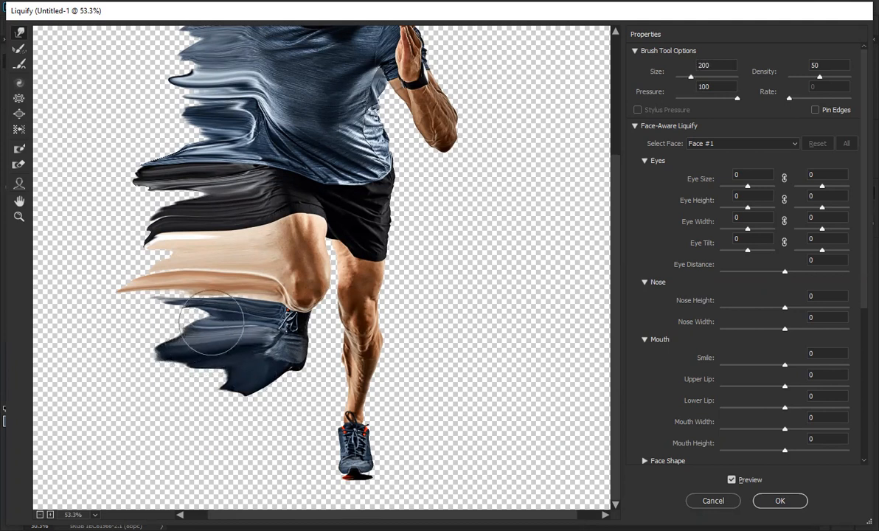
{"action": "left_click_drag", "start_coordinate": [199, 304], "coordinate": [116, 302]}
{"action": "left_click_drag", "start_coordinate": [171, 280], "coordinate": [116, 277]}
{"action": "mouse_move", "coordinate": [157, 300]}
{"action": "left_mouse_down"}
{"action": "mouse_move", "coordinate": [115, 291]}
{"action": "mouse_move", "coordinate": [112, 302]}
{"action": "left_mouse_up"}
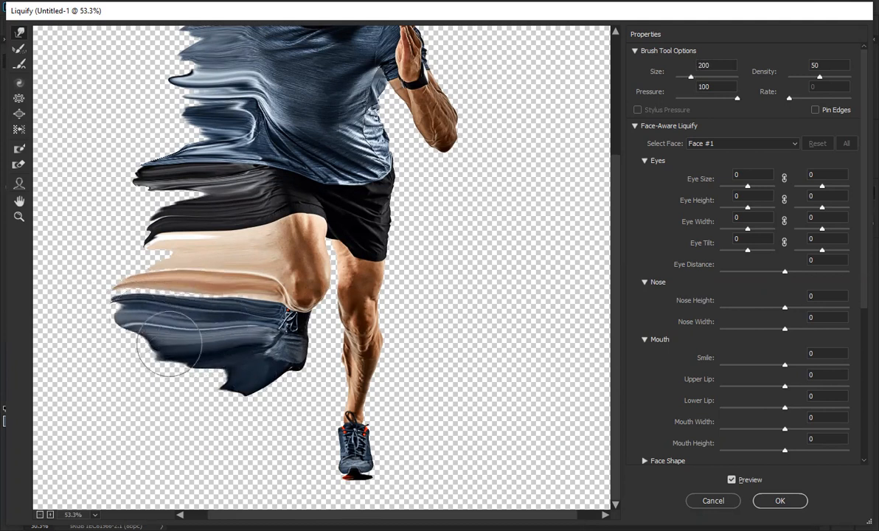
{"action": "left_click_drag", "start_coordinate": [177, 346], "coordinate": [137, 388]}
{"action": "mouse_move", "coordinate": [224, 377]}
{"action": "left_mouse_down"}
{"action": "mouse_move", "coordinate": [199, 399]}
{"action": "mouse_move", "coordinate": [218, 374]}
{"action": "mouse_move", "coordinate": [138, 390]}
{"action": "mouse_move", "coordinate": [187, 369]}
{"action": "mouse_move", "coordinate": [130, 366]}
{"action": "left_mouse_up"}
{"action": "mouse_move", "coordinate": [173, 345]}
{"action": "left_mouse_down"}
{"action": "mouse_move", "coordinate": [121, 344]}
{"action": "mouse_move", "coordinate": [84, 324]}
{"action": "left_mouse_up"}
Extend the thigh, shorts and shirt-hem streaks farther outward with the large warp brush.
{"action": "left_click_drag", "start_coordinate": [276, 274], "coordinate": [110, 258]}
{"action": "left_click_drag", "start_coordinate": [181, 234], "coordinate": [79, 251]}
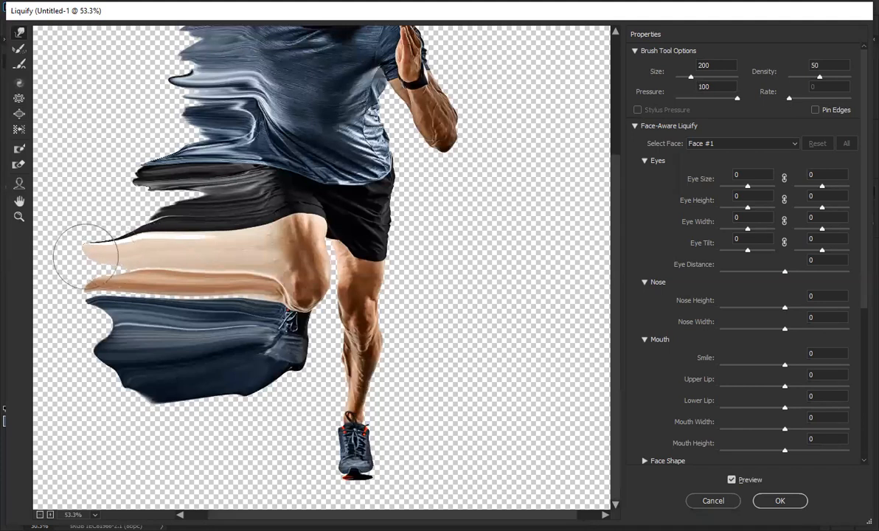
{"action": "mouse_move", "coordinate": [175, 224]}
{"action": "left_mouse_down"}
{"action": "mouse_move", "coordinate": [208, 348]}
{"action": "mouse_move", "coordinate": [144, 327]}
{"action": "left_mouse_up"}
{"action": "mouse_move", "coordinate": [239, 310]}
{"action": "left_mouse_down"}
{"action": "mouse_move", "coordinate": [121, 310]}
{"action": "mouse_move", "coordinate": [101, 319]}
{"action": "left_mouse_up"}
{"action": "mouse_move", "coordinate": [154, 350]}
{"action": "left_mouse_down"}
{"action": "mouse_move", "coordinate": [86, 353]}
{"action": "mouse_move", "coordinate": [100, 355]}
{"action": "left_mouse_up"}
{"action": "left_click_drag", "start_coordinate": [240, 254], "coordinate": [122, 254]}
{"action": "left_click_drag", "start_coordinate": [199, 255], "coordinate": [67, 268]}
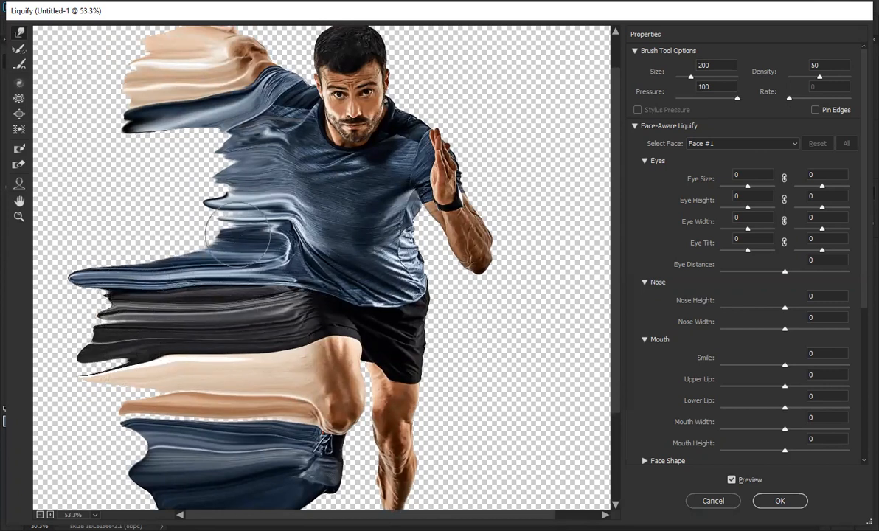
Stretch the shirt's streaks at the waist, ribs and chest much farther outward.
{"action": "left_click_drag", "start_coordinate": [235, 217], "coordinate": [128, 236]}
{"action": "left_click_drag", "start_coordinate": [230, 216], "coordinate": [93, 218]}
{"action": "mouse_move", "coordinate": [197, 233]}
{"action": "left_mouse_down"}
{"action": "mouse_move", "coordinate": [121, 232]}
{"action": "mouse_move", "coordinate": [101, 242]}
{"action": "left_mouse_up"}
{"action": "left_click_drag", "start_coordinate": [223, 179], "coordinate": [104, 211]}
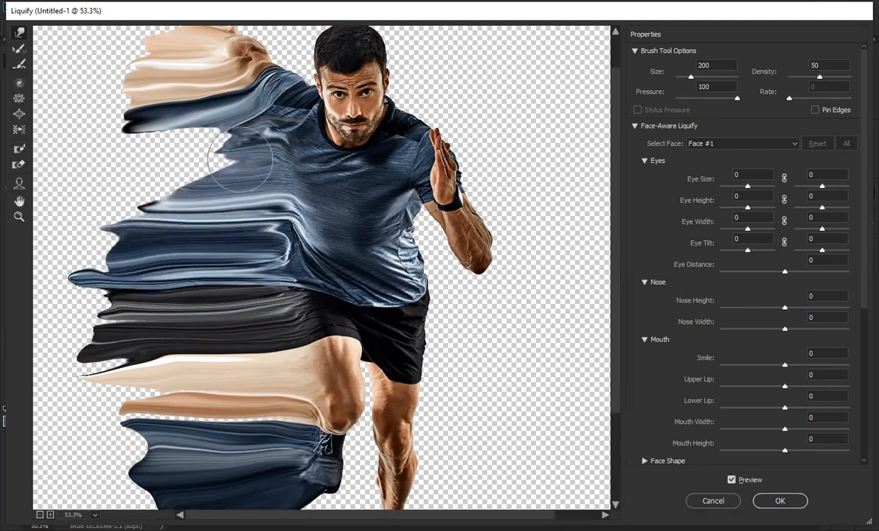
{"action": "mouse_move", "coordinate": [224, 148]}
{"action": "left_mouse_down"}
{"action": "mouse_move", "coordinate": [186, 160]}
{"action": "mouse_move", "coordinate": [80, 173]}
{"action": "left_mouse_up"}
{"action": "left_click_drag", "start_coordinate": [179, 166], "coordinate": [103, 170]}
{"action": "mouse_move", "coordinate": [172, 193]}
{"action": "left_mouse_down"}
{"action": "mouse_move", "coordinate": [148, 210]}
{"action": "mouse_move", "coordinate": [112, 212]}
{"action": "left_mouse_up"}
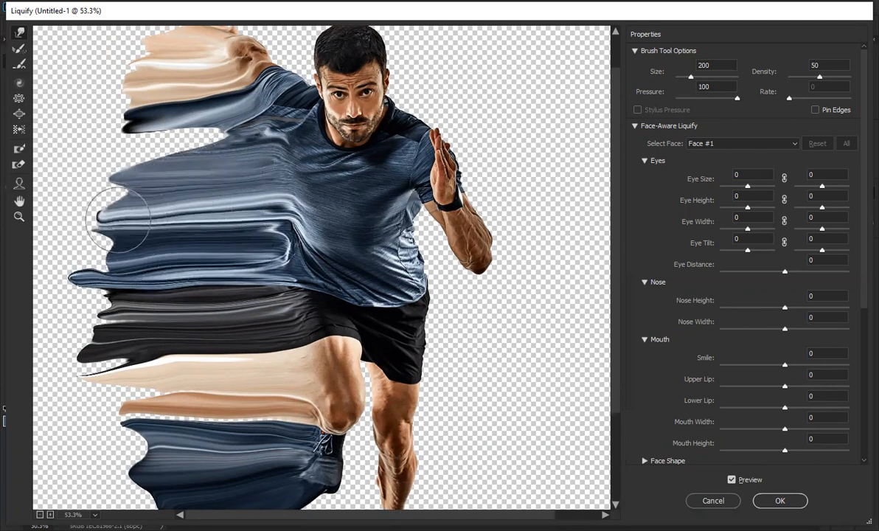
Extend the sleeve and arm smears outward and even out the tips of the shirt streaks.
{"action": "left_click_drag", "start_coordinate": [228, 129], "coordinate": [128, 153]}
{"action": "mouse_move", "coordinate": [177, 122]}
{"action": "left_mouse_down"}
{"action": "mouse_move", "coordinate": [139, 149]}
{"action": "mouse_move", "coordinate": [78, 134]}
{"action": "left_mouse_up"}
{"action": "mouse_move", "coordinate": [135, 101]}
{"action": "left_mouse_down"}
{"action": "mouse_move", "coordinate": [99, 111]}
{"action": "mouse_move", "coordinate": [105, 120]}
{"action": "mouse_move", "coordinate": [92, 89]}
{"action": "left_mouse_up"}
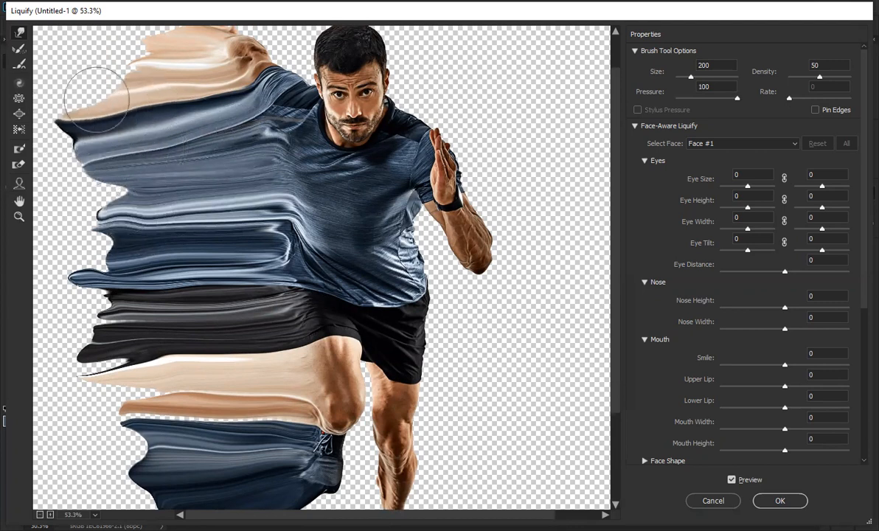
{"action": "mouse_move", "coordinate": [177, 55]}
{"action": "left_mouse_down"}
{"action": "mouse_move", "coordinate": [141, 50]}
{"action": "mouse_move", "coordinate": [87, 68]}
{"action": "mouse_move", "coordinate": [116, 113]}
{"action": "mouse_move", "coordinate": [63, 112]}
{"action": "left_mouse_up"}
{"action": "mouse_move", "coordinate": [153, 190]}
{"action": "left_mouse_down"}
{"action": "mouse_move", "coordinate": [125, 196]}
{"action": "mouse_move", "coordinate": [62, 213]}
{"action": "left_mouse_up"}
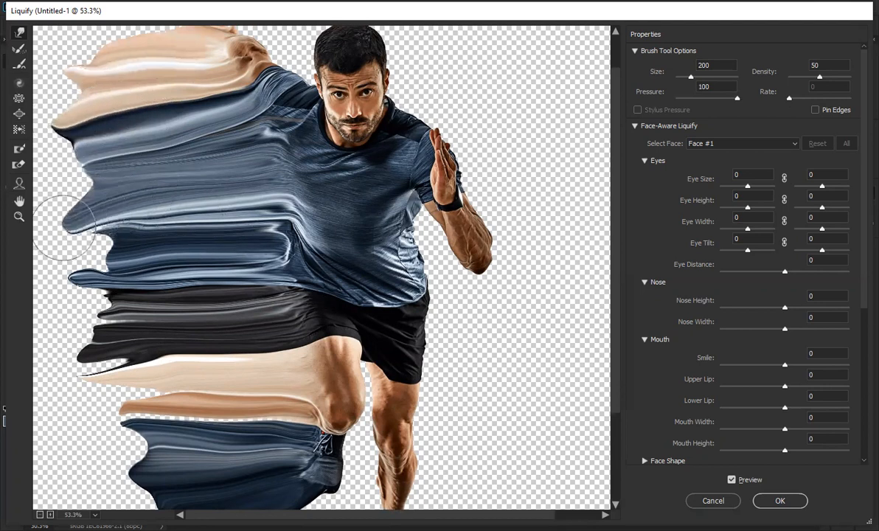
{"action": "left_click_drag", "start_coordinate": [108, 242], "coordinate": [75, 254]}
{"action": "left_click_drag", "start_coordinate": [132, 203], "coordinate": [76, 196]}
{"action": "left_click_drag", "start_coordinate": [122, 141], "coordinate": [64, 150]}
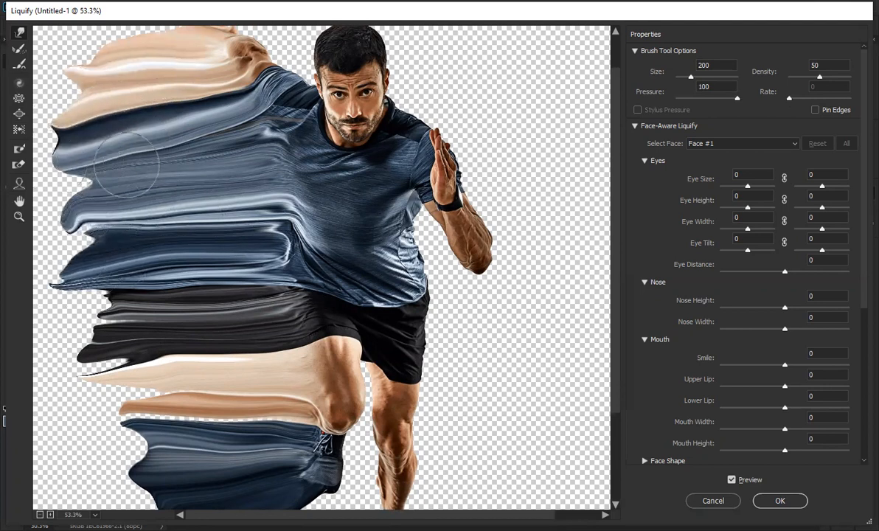
Lengthen the tips of the shorts, leg and shoe streaks and apply the Liquify filter.
{"action": "left_click_drag", "start_coordinate": [116, 284], "coordinate": [90, 307]}
{"action": "left_click_drag", "start_coordinate": [124, 341], "coordinate": [78, 384]}
{"action": "left_click_drag", "start_coordinate": [152, 383], "coordinate": [111, 382]}
{"action": "mouse_move", "coordinate": [143, 408]}
{"action": "left_mouse_down"}
{"action": "mouse_move", "coordinate": [78, 416]}
{"action": "mouse_move", "coordinate": [101, 426]}
{"action": "left_mouse_up"}
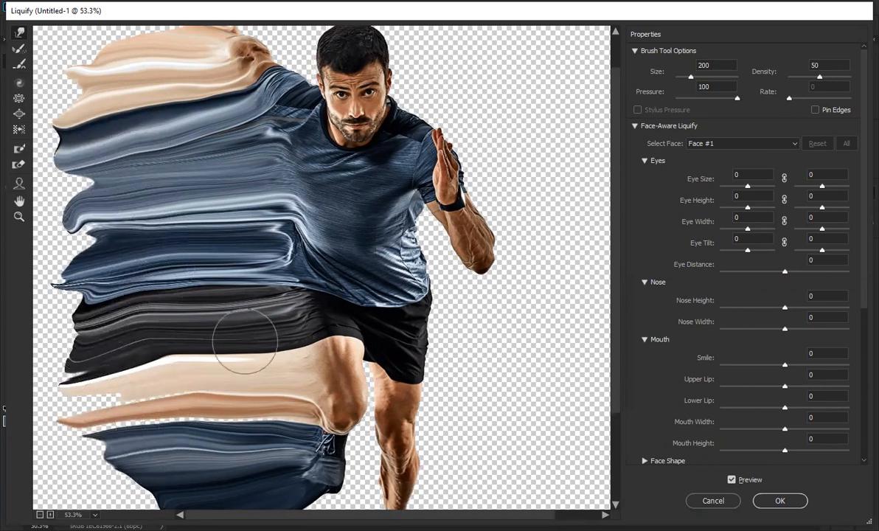
{"action": "scroll", "coordinate": [246, 340], "scroll_direction": "down", "scroll_amount": 5}
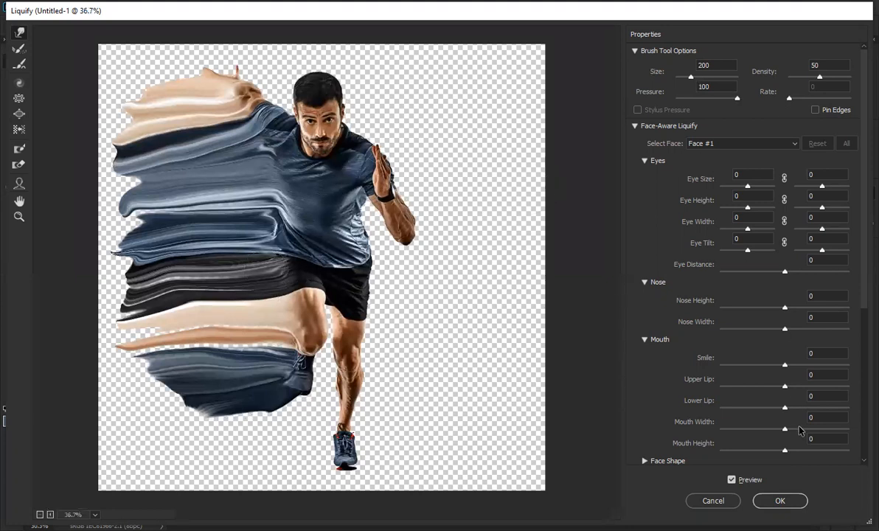
{"action": "key", "text": "Return"}
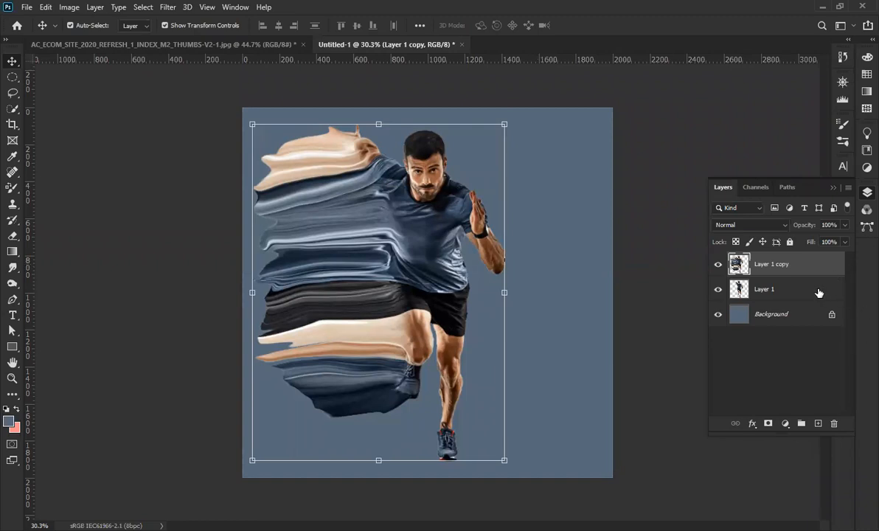
Compare the smeared Layer 1 copy with the original below, and hide it behind a black layer mask.
{"action": "left_click", "coordinate": [717, 264]}
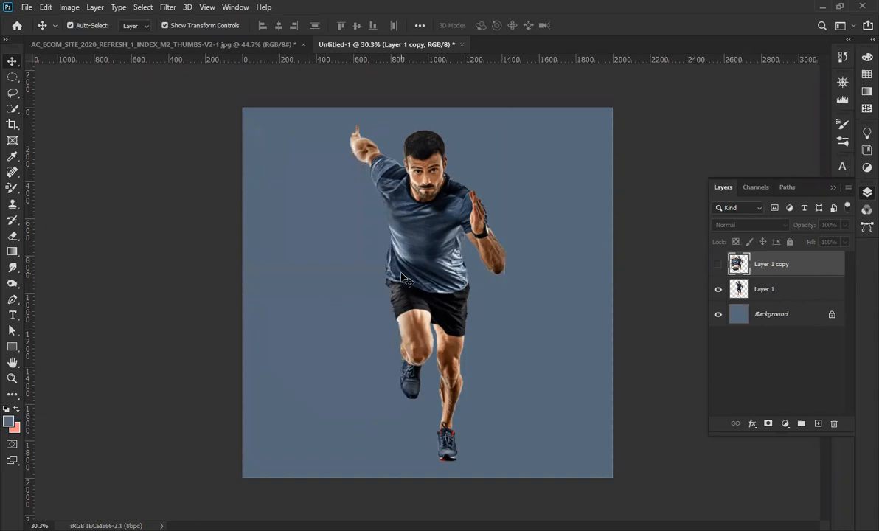
{"action": "left_click", "coordinate": [720, 266]}
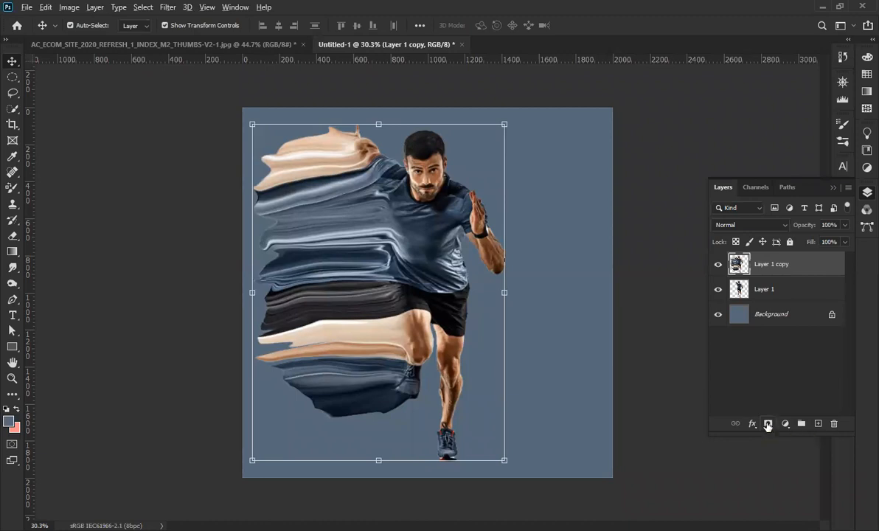
{"action": "left_click", "coordinate": [768, 424], "text": "alt"}
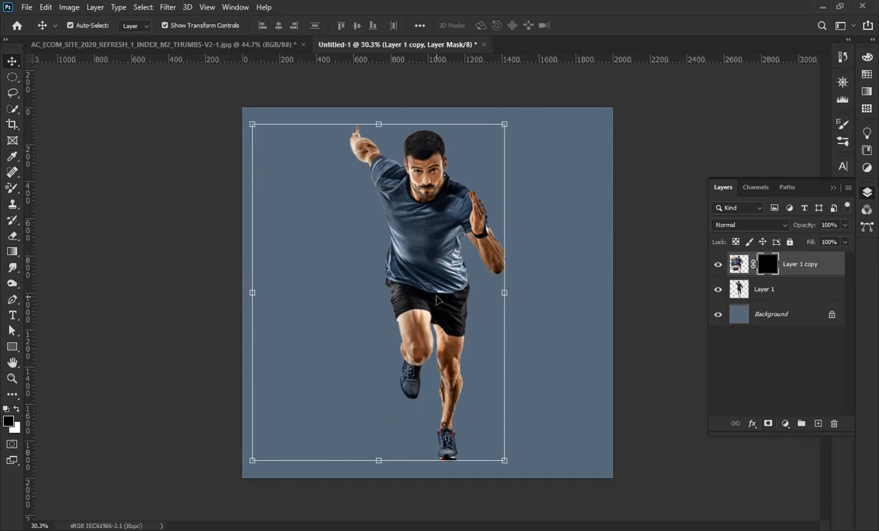
Switch to the Brush tool and choose the Dune Grass brush tip.
{"action": "scroll", "coordinate": [248, 192], "scroll_direction": "up", "scroll_amount": 3}
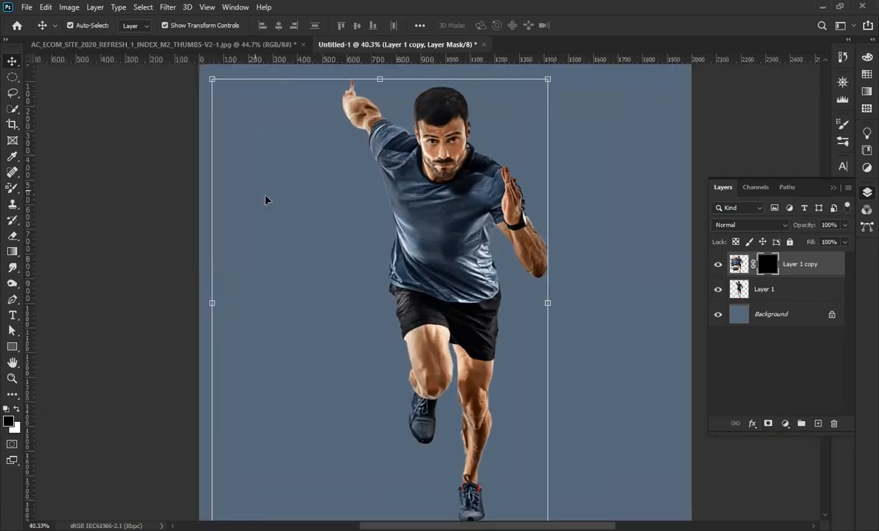
{"action": "scroll", "coordinate": [314, 219], "scroll_direction": "down", "scroll_amount": 2}
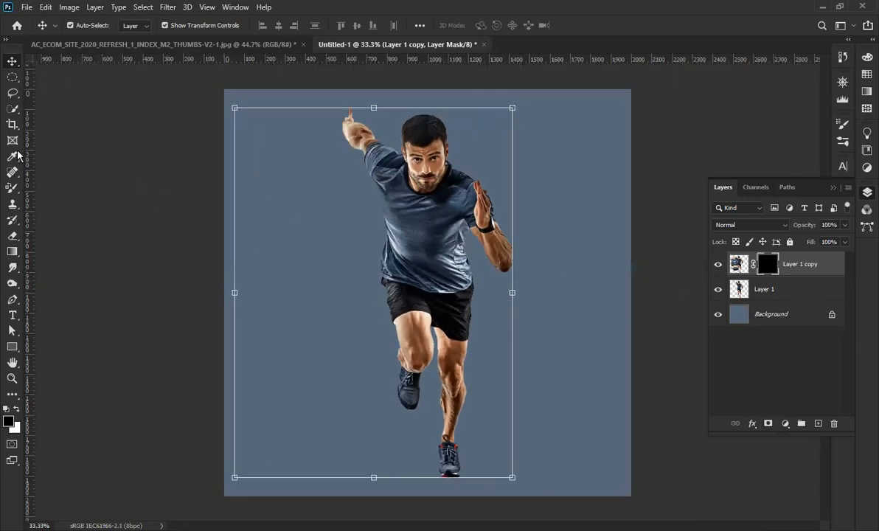
{"action": "left_click", "coordinate": [11, 189]}
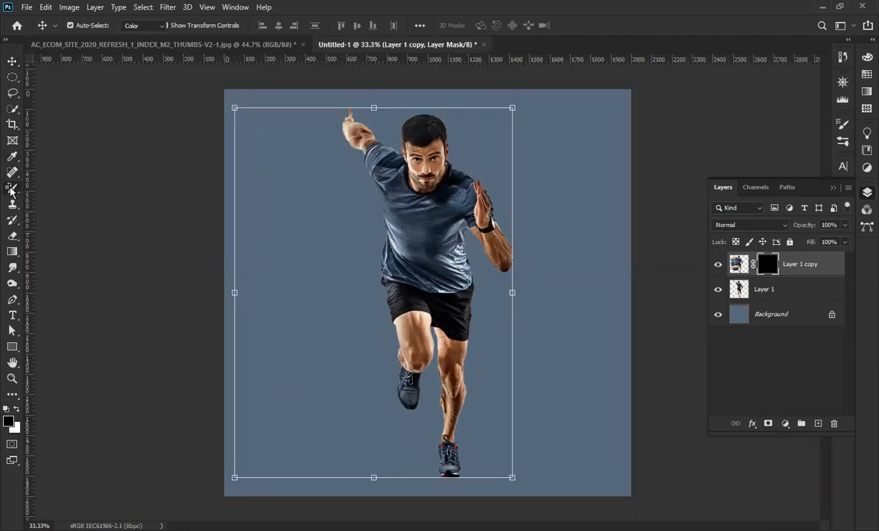
{"action": "right_click", "coordinate": [11, 189]}
{"action": "left_click", "coordinate": [56, 186]}
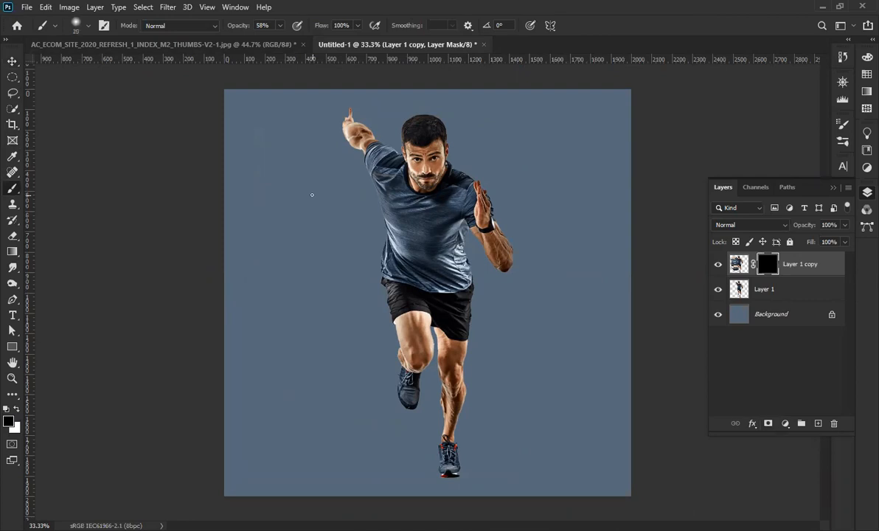
{"action": "key", "text": "bracketright"}
{"action": "key", "text": "bracketright"}
{"action": "left_click", "coordinate": [91, 27]}
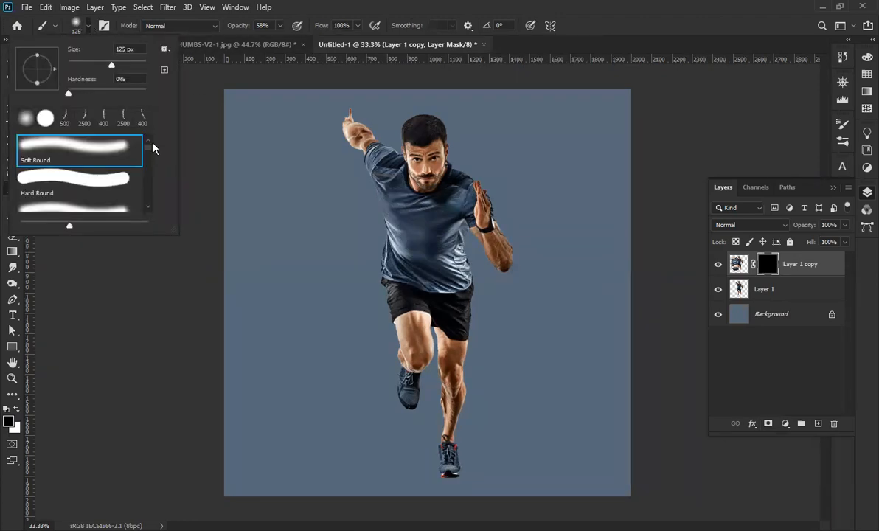
{"action": "left_click_drag", "start_coordinate": [146, 161], "coordinate": [146, 175]}
{"action": "left_click", "coordinate": [109, 155]}
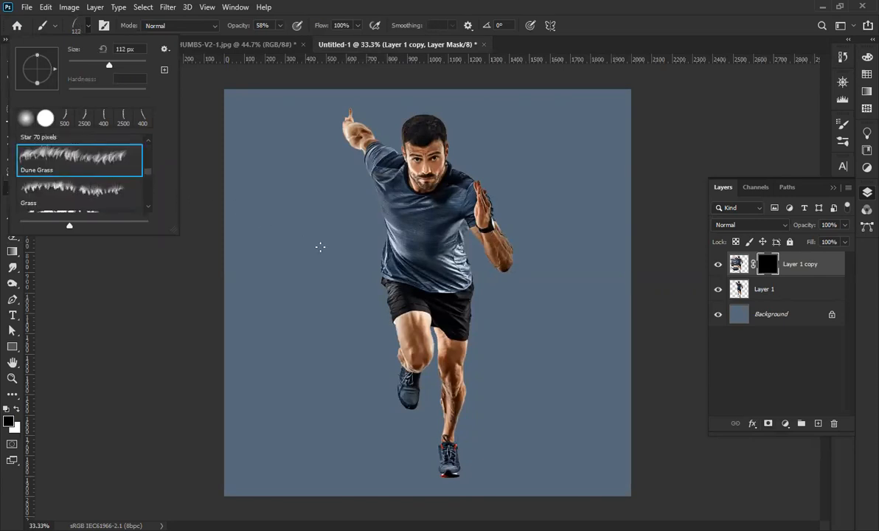
{"action": "left_click", "coordinate": [320, 247]}
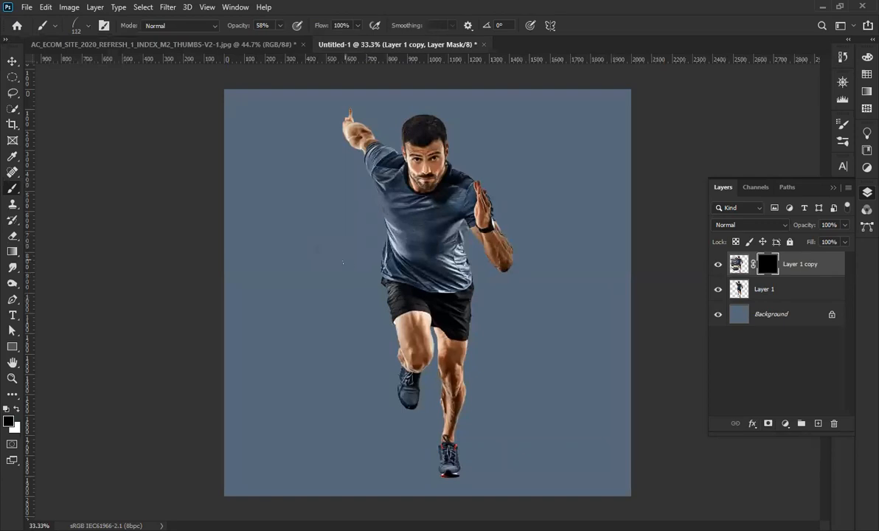
Set the brush to 900 px and 100% opacity, try a dab on the mask beside the shirt and undo it.
{"action": "key", "text": "bracketright"}
{"action": "key", "text": "bracketright"}
{"action": "key", "text": "bracketright"}
{"action": "key", "text": "bracketright"}
{"action": "key", "text": "bracketright"}
{"action": "key", "text": "bracketright"}
{"action": "key", "text": "bracketright"}
{"action": "key", "text": "bracketright"}
{"action": "key", "text": "bracketright"}
{"action": "key", "text": "bracketright"}
{"action": "left_click_drag", "start_coordinate": [239, 31], "coordinate": [320, 33]}
{"action": "left_click", "coordinate": [382, 270]}
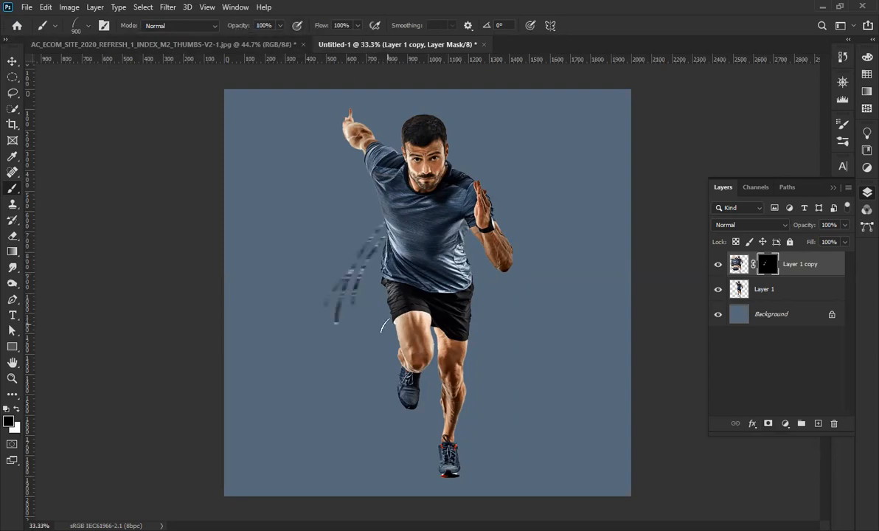
{"action": "key", "text": "ctrl+z"}
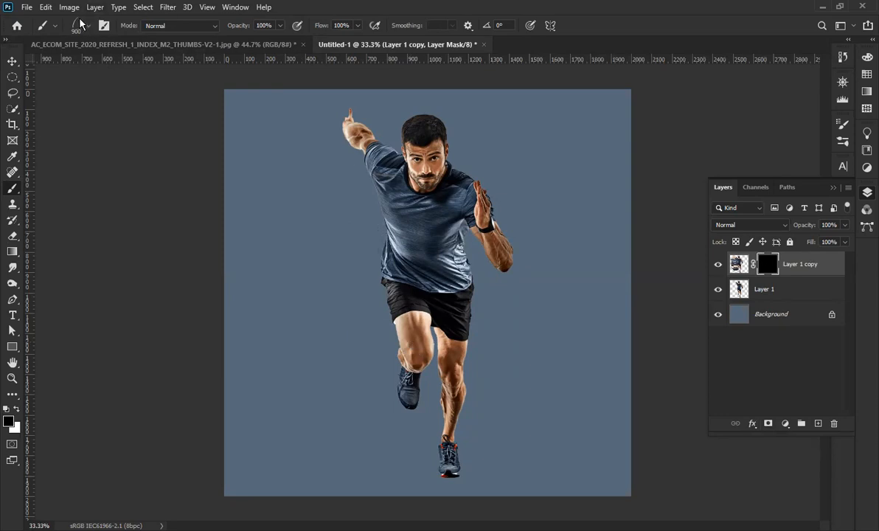
Choose the Scattered Maple Leaves brush tip for painting on the mask.
{"action": "left_click", "coordinate": [90, 28]}
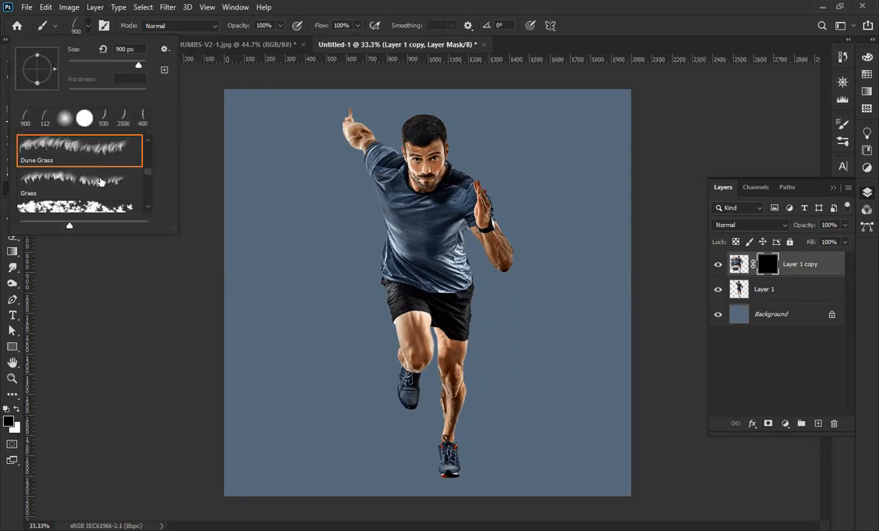
{"action": "scroll", "coordinate": [96, 184], "scroll_direction": "down", "scroll_amount": 1}
{"action": "left_click", "coordinate": [95, 182]}
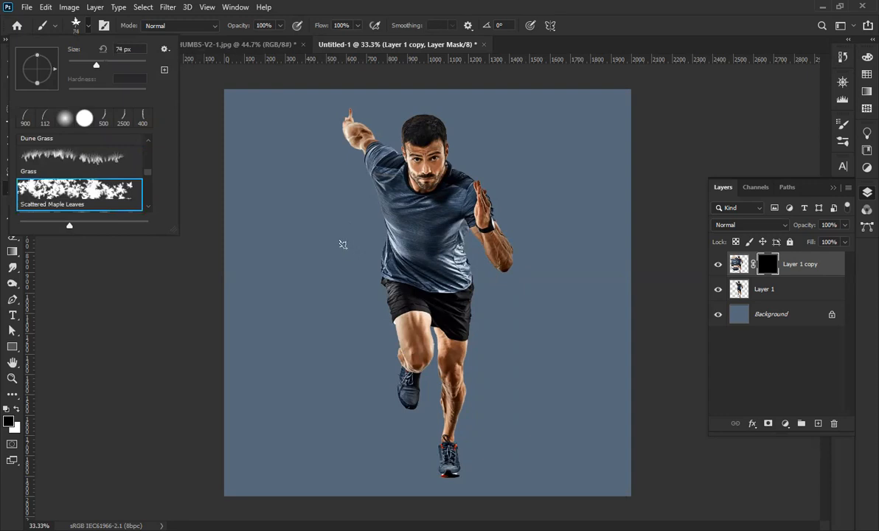
{"action": "left_click", "coordinate": [343, 245]}
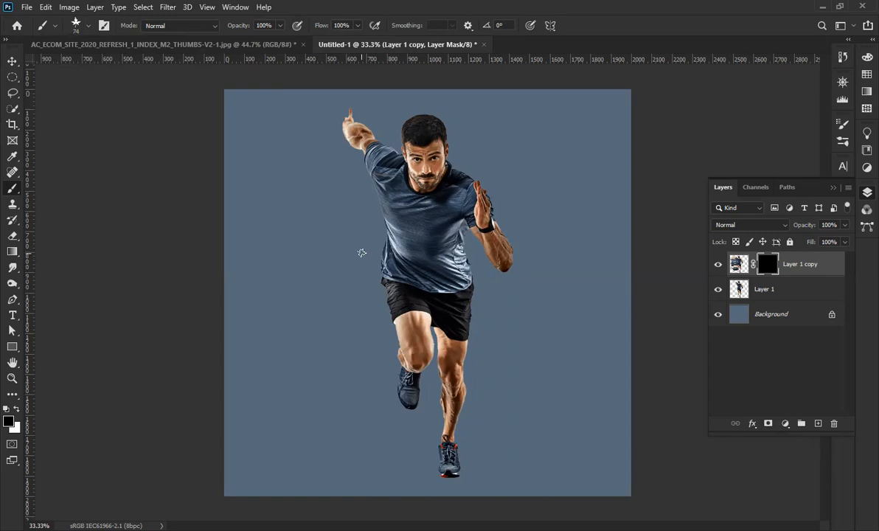
Make white the foreground colour and enlarge the maple-leaf brush to 400 px.
{"action": "left_click", "coordinate": [17, 410]}
{"action": "key", "text": "bracketright"}
{"action": "key", "text": "bracketright"}
{"action": "key", "text": "bracketright"}
{"action": "key", "text": "bracketright"}
{"action": "key", "text": "bracketright"}
{"action": "key", "text": "bracketright"}
{"action": "key", "text": "bracketright"}
{"action": "key", "text": "bracketright"}
{"action": "key", "text": "bracketright"}
{"action": "key", "text": "bracketright"}
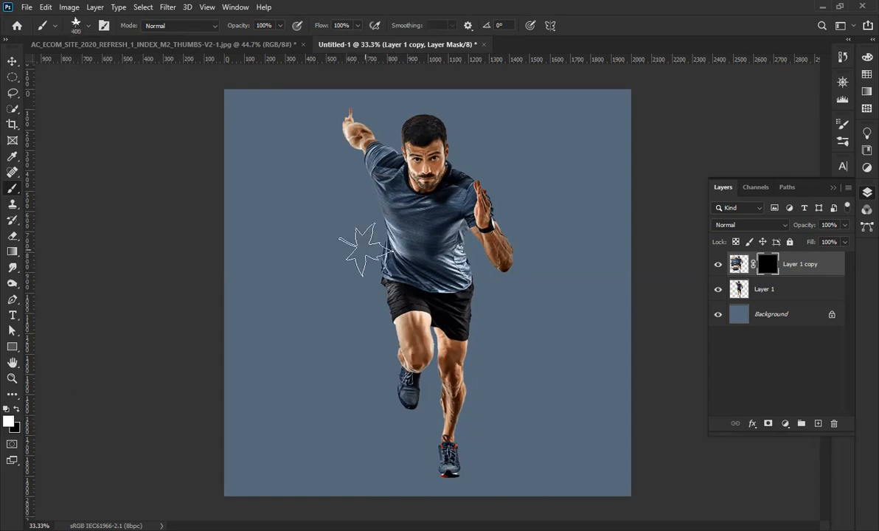
Try the 400 px maple-leaf brush on the mask beside the shirt and undo the dabs.
{"action": "left_click", "coordinate": [357, 247]}
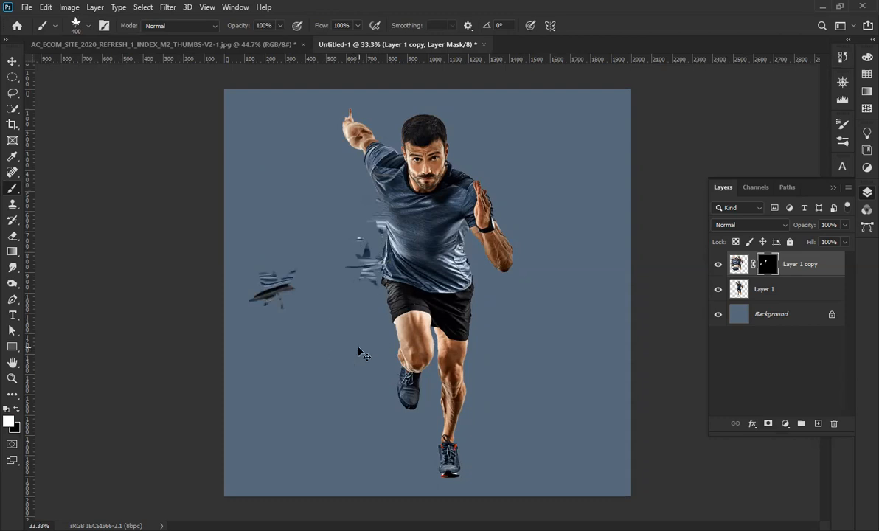
{"action": "key", "text": "ctrl+z"}
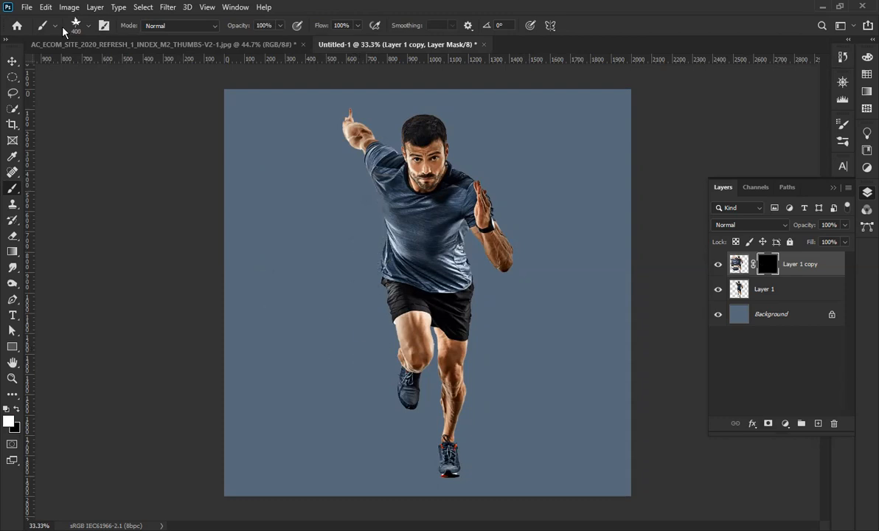
Try the water spatter 1 brush tip and browse the neighbouring water splatter presets.
{"action": "left_click", "coordinate": [87, 25]}
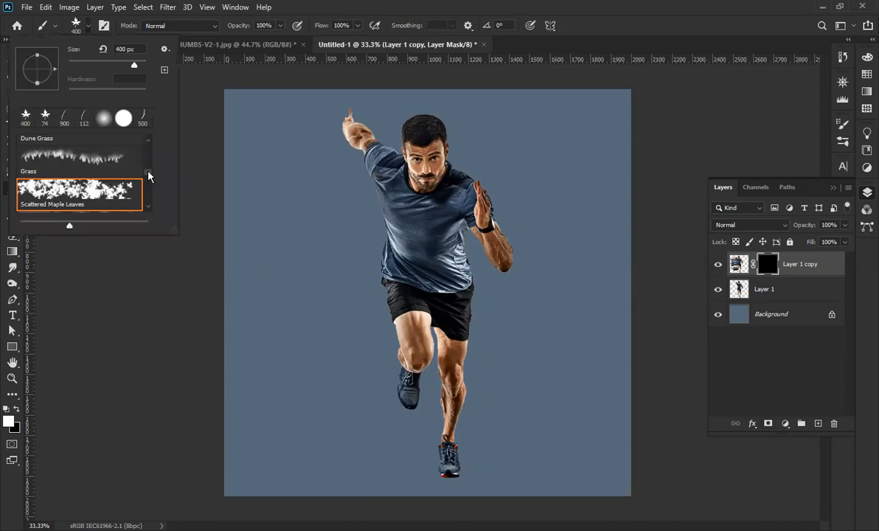
{"action": "scroll", "coordinate": [148, 177], "scroll_direction": "down", "scroll_amount": 5}
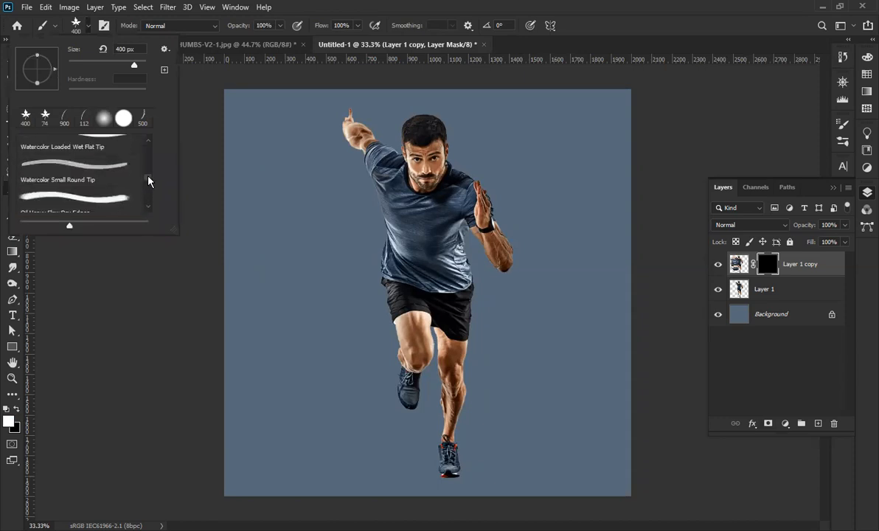
{"action": "scroll", "coordinate": [148, 183], "scroll_direction": "down", "scroll_amount": 3}
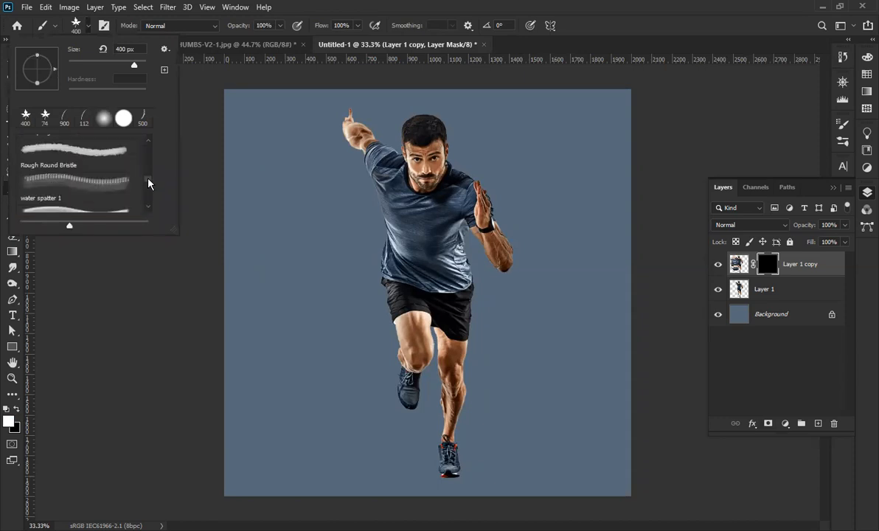
{"action": "left_click", "coordinate": [81, 177]}
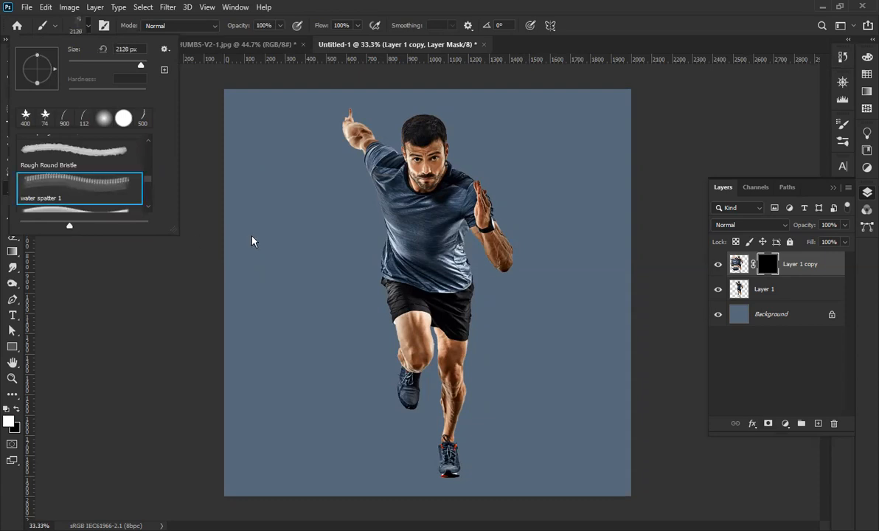
{"action": "scroll", "coordinate": [99, 181], "scroll_direction": "down", "scroll_amount": 1}
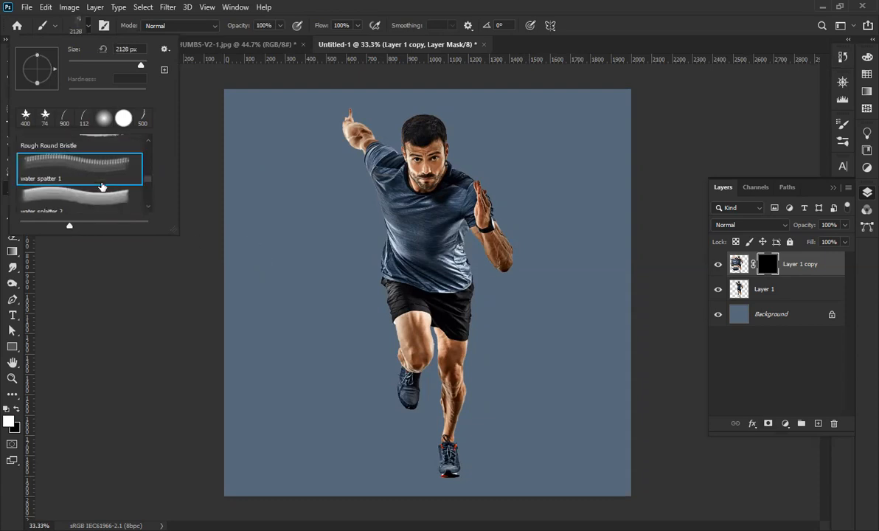
{"action": "scroll", "coordinate": [82, 190], "scroll_direction": "up", "scroll_amount": 1}
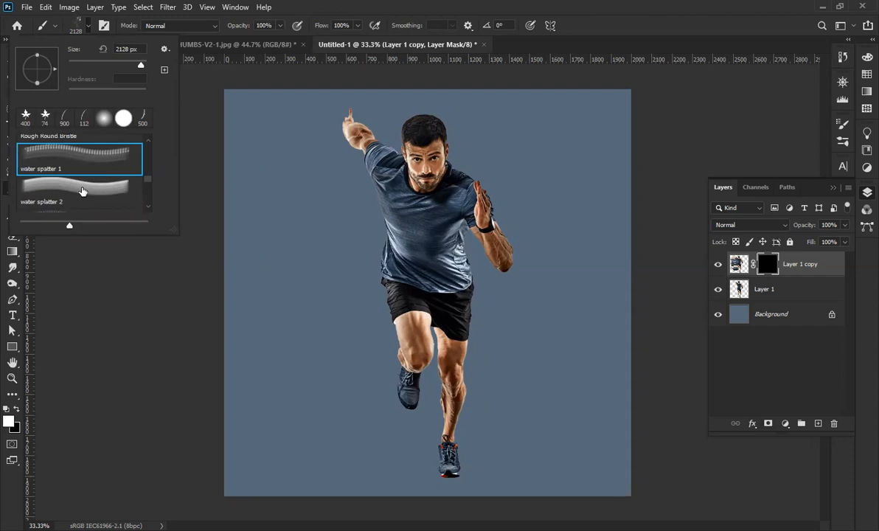
{"action": "scroll", "coordinate": [82, 191], "scroll_direction": "up", "scroll_amount": 5}
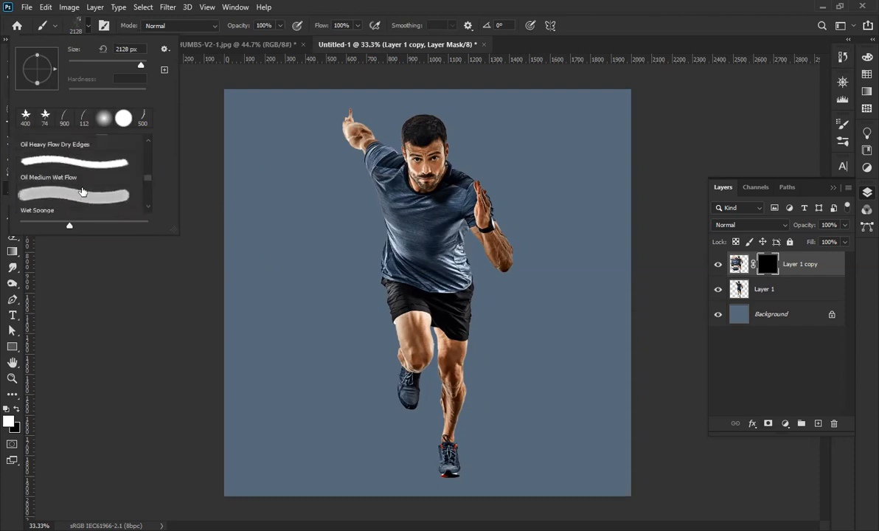
{"action": "scroll", "coordinate": [82, 192], "scroll_direction": "down", "scroll_amount": 4}
{"action": "left_click", "coordinate": [82, 193]}
{"action": "scroll", "coordinate": [83, 190], "scroll_direction": "down", "scroll_amount": 3}
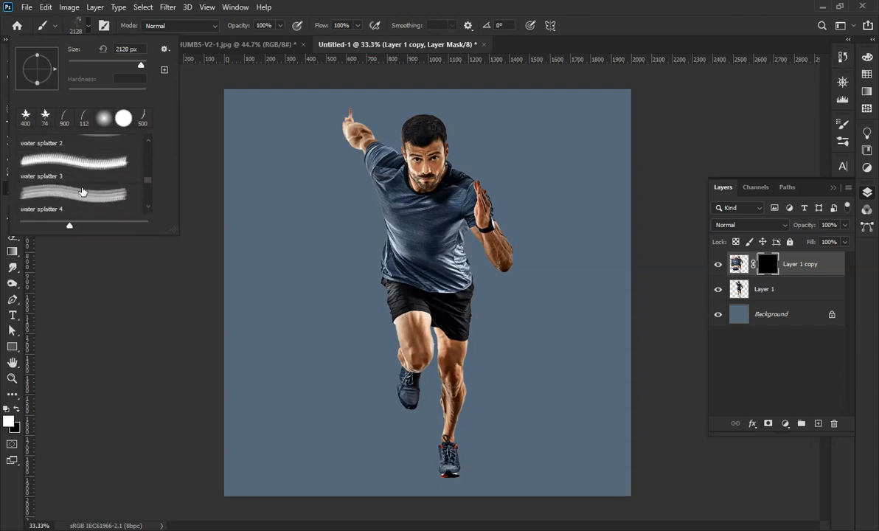
{"action": "scroll", "coordinate": [64, 166], "scroll_direction": "down", "scroll_amount": 4}
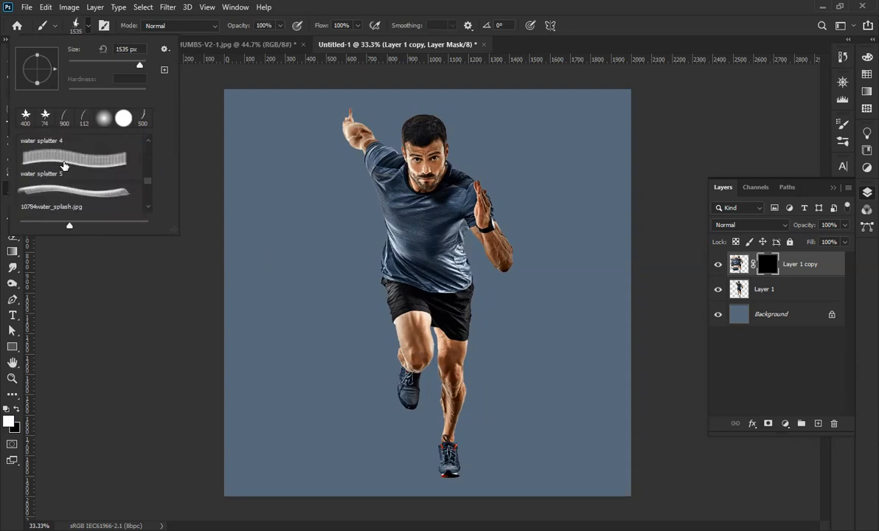
Choose the Dispersion 3 brush tip from the 20 Dispersion Brushes set.
{"action": "scroll", "coordinate": [63, 166], "scroll_direction": "down", "scroll_amount": 8}
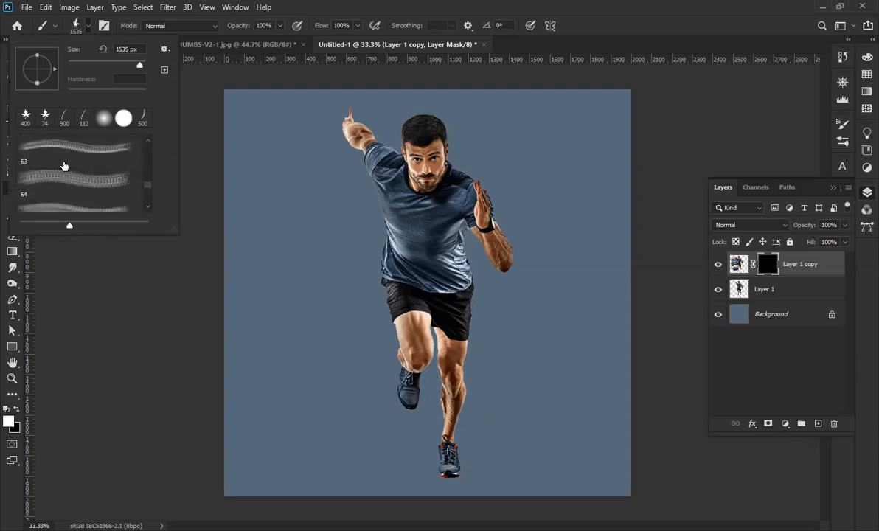
{"action": "scroll", "coordinate": [64, 166], "scroll_direction": "down", "scroll_amount": 8}
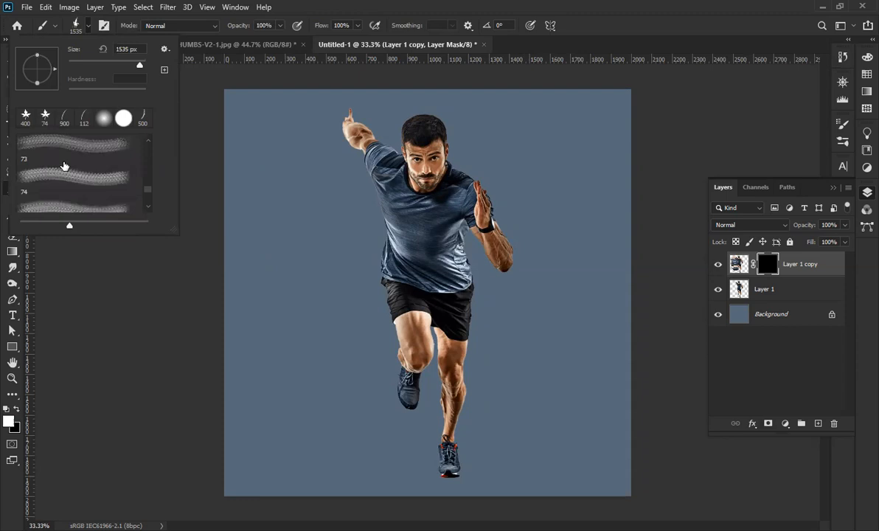
{"action": "scroll", "coordinate": [63, 166], "scroll_direction": "down", "scroll_amount": 2}
{"action": "scroll", "coordinate": [64, 167], "scroll_direction": "down", "scroll_amount": 3}
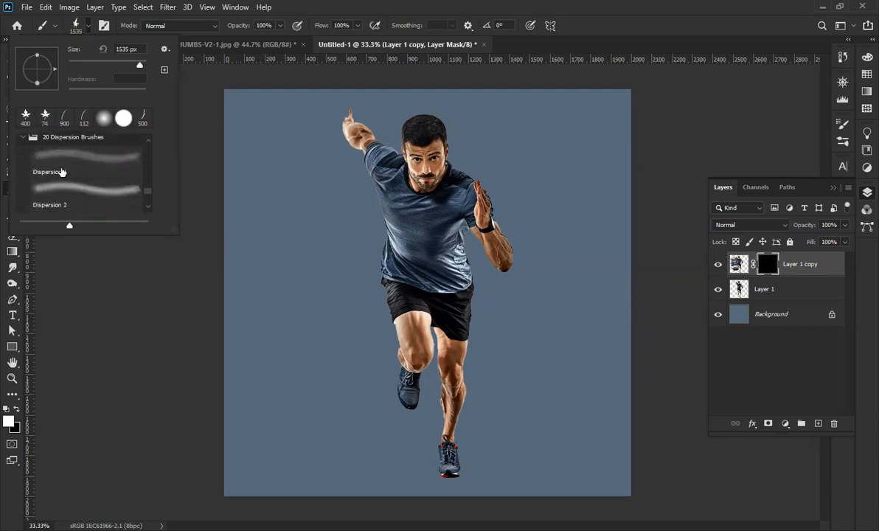
{"action": "left_click", "coordinate": [64, 177]}
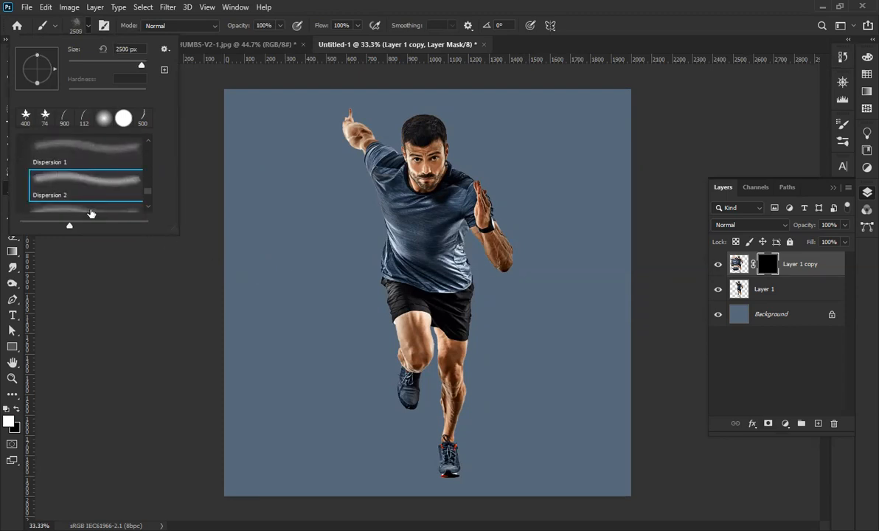
{"action": "scroll", "coordinate": [78, 184], "scroll_direction": "down", "scroll_amount": 2}
{"action": "left_click", "coordinate": [77, 160]}
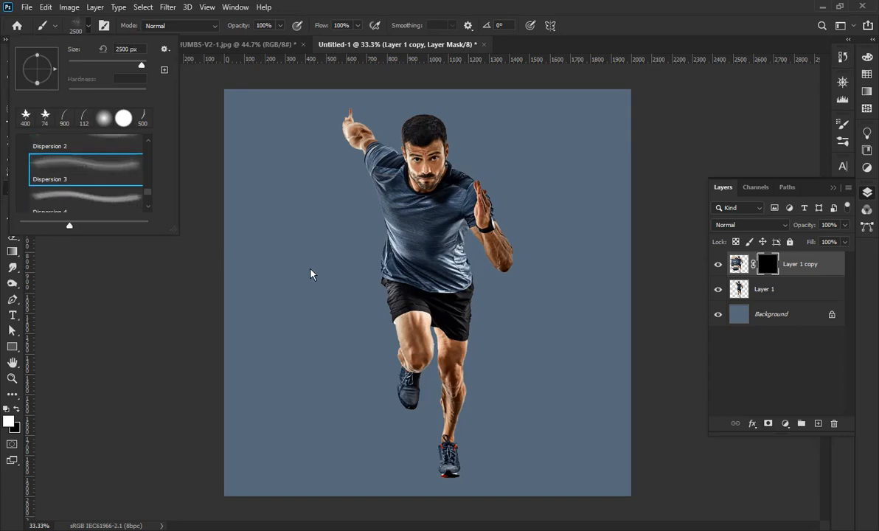
Try a 2500 px dispersion dab on the layer mask and undo it.
{"action": "key", "text": "Return"}
{"action": "left_click", "coordinate": [489, 325]}
{"action": "key", "text": "ctrl+z"}
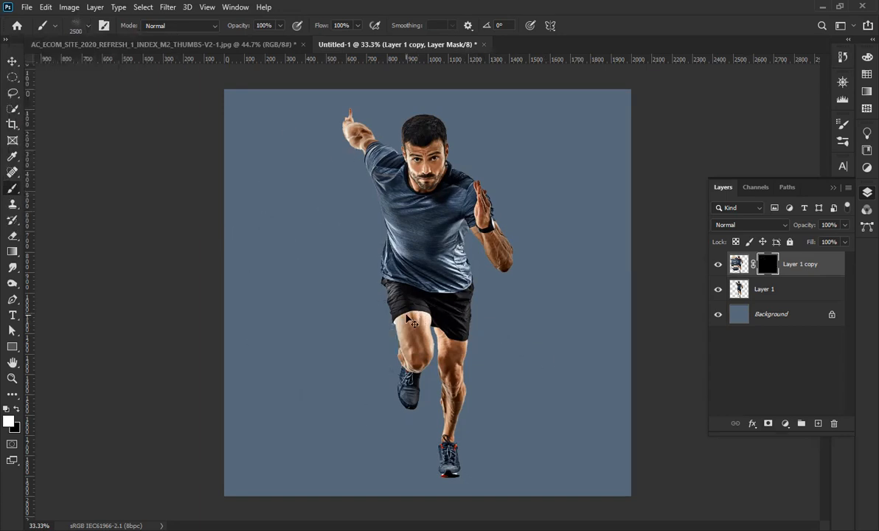
Reduce the Dispersion 3 brush to 700 px and test its coverage over the edge of the shirt.
{"action": "key", "text": "bracketleft"}
{"action": "key", "text": "bracketleft"}
{"action": "key", "text": "bracketleft"}
{"action": "key", "text": "bracketleft"}
{"action": "key", "text": "bracketleft"}
{"action": "key", "text": "bracketleft"}
{"action": "key", "text": "bracketleft"}
{"action": "key", "text": "bracketleft"}
{"action": "key", "text": "bracketleft"}
{"action": "left_click", "coordinate": [388, 287]}
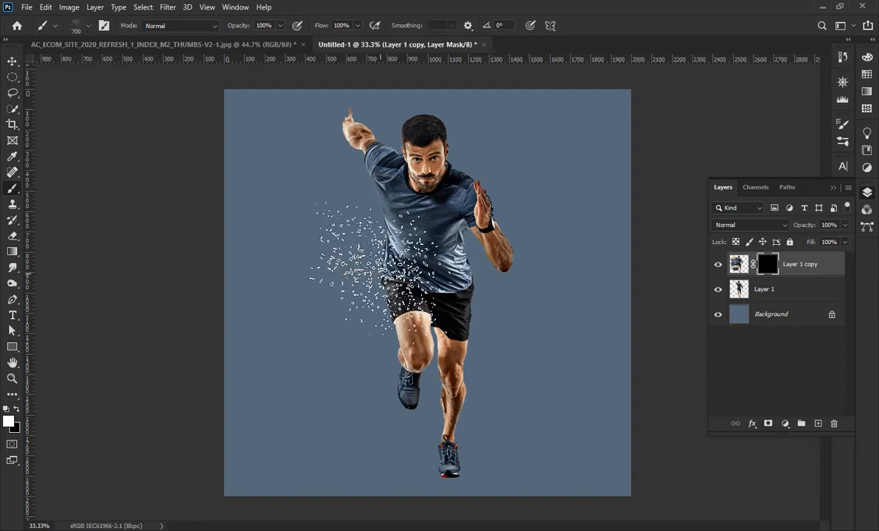
{"action": "key", "text": "bracketright"}
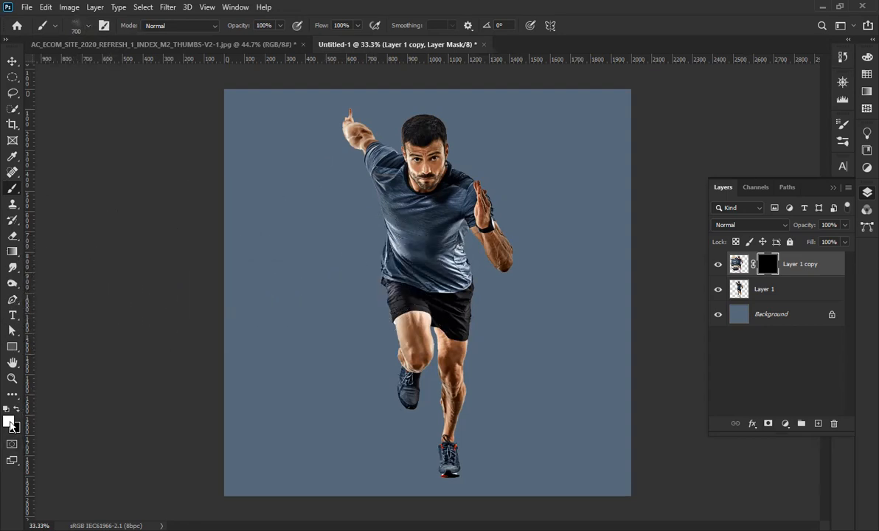
Check the foreground colour in the Color Picker and close it without changes.
{"action": "left_click", "coordinate": [9, 421]}
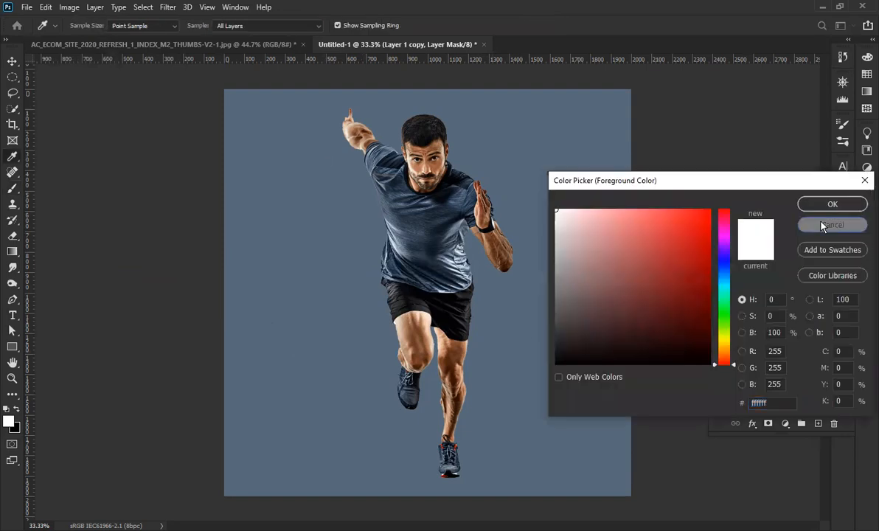
{"action": "left_click", "coordinate": [831, 225]}
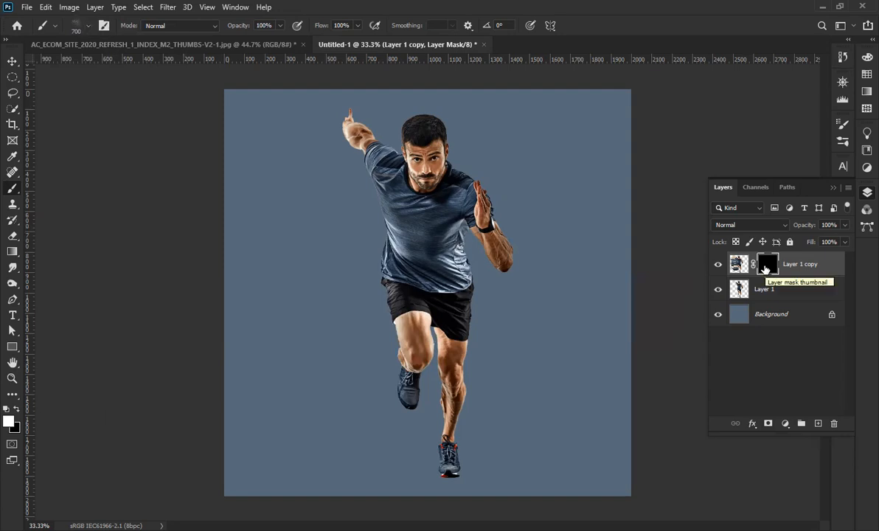
Shrink the dispersion brush to 300 px, try strokes on the mask along the shirt and shorts edge, and undo them.
{"action": "key", "text": "["}
{"action": "scroll", "coordinate": [361, 189], "scroll_direction": "up", "scroll_amount": 5}
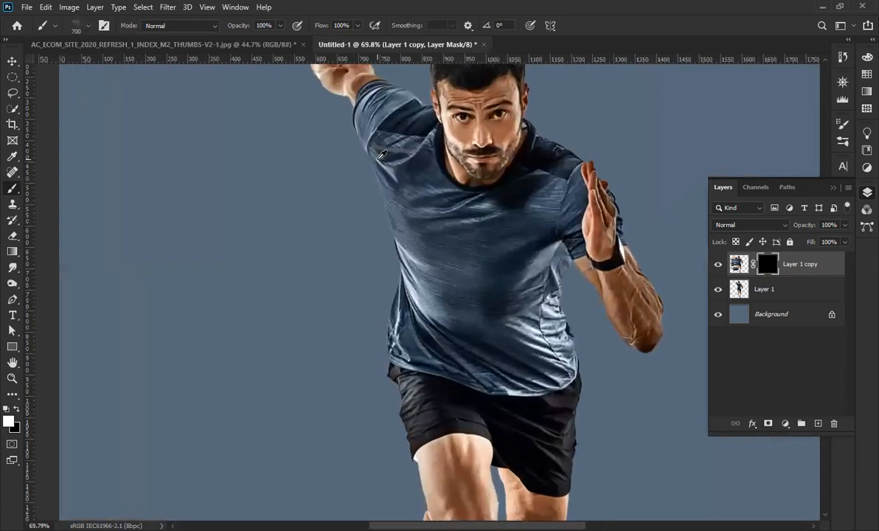
{"action": "key", "text": "["}
{"action": "left_click", "coordinate": [343, 163]}
{"action": "mouse_move", "coordinate": [367, 196]}
{"action": "left_mouse_down"}
{"action": "mouse_move", "coordinate": [365, 265]}
{"action": "mouse_move", "coordinate": [376, 325]}
{"action": "mouse_move", "coordinate": [395, 359]}
{"action": "mouse_move", "coordinate": [395, 391]}
{"action": "left_mouse_up"}
{"action": "scroll", "coordinate": [395, 391], "scroll_direction": "down", "scroll_amount": 5}
{"action": "left_click", "coordinate": [396, 281]}
{"action": "left_click", "coordinate": [408, 340]}
{"action": "scroll", "coordinate": [413, 343], "scroll_direction": "down", "scroll_amount": 5}
{"action": "left_click", "coordinate": [410, 339]}
{"action": "key", "text": "ctrl+z"}
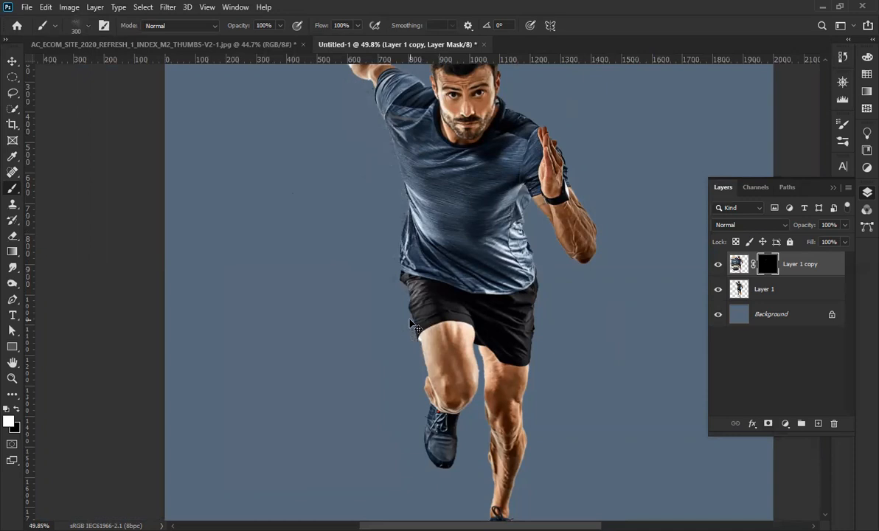
Paint white on the mask with the 400 px dispersion brush along the trailing side, from the sleeve down to the raised shoe.
{"action": "left_click", "coordinate": [383, 135]}
{"action": "left_click", "coordinate": [399, 183]}
{"action": "mouse_move", "coordinate": [412, 249]}
{"action": "left_mouse_down"}
{"action": "mouse_move", "coordinate": [399, 236]}
{"action": "mouse_move", "coordinate": [398, 314]}
{"action": "mouse_move", "coordinate": [416, 380]}
{"action": "mouse_move", "coordinate": [415, 450]}
{"action": "mouse_move", "coordinate": [422, 424]}
{"action": "left_mouse_up"}
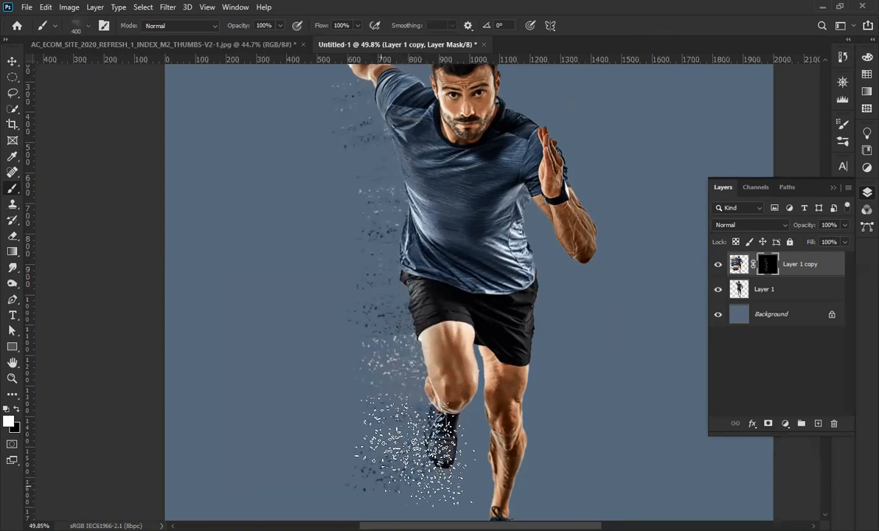
{"action": "mouse_move", "coordinate": [402, 391]}
{"action": "left_mouse_down"}
{"action": "mouse_move", "coordinate": [396, 246]}
{"action": "mouse_move", "coordinate": [340, 111]}
{"action": "left_mouse_up"}
Reveal more small fragments on the mask beside the raised arm and shoulder.
{"action": "scroll", "coordinate": [436, 222], "scroll_direction": "up", "scroll_amount": 4}
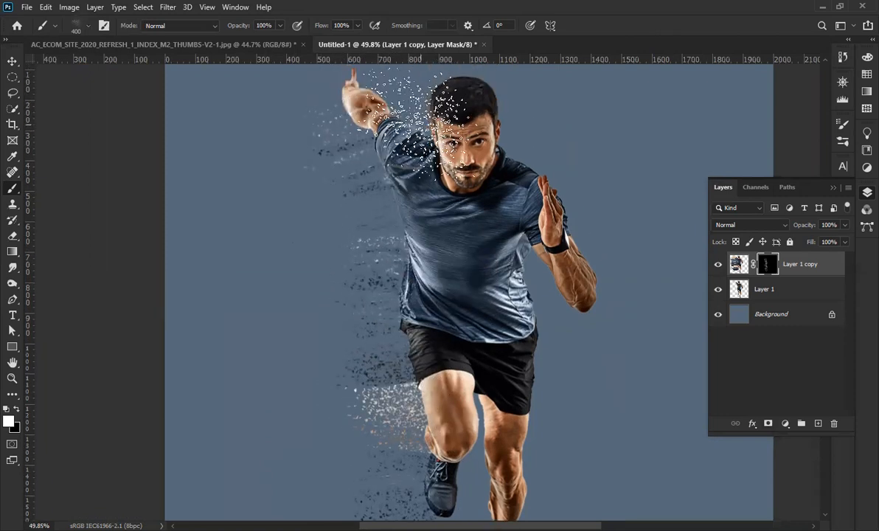
{"action": "left_click", "coordinate": [325, 157]}
{"action": "left_click", "coordinate": [362, 204]}
Enlarge the dispersion brush to 800 px and reveal larger fragments farther out from the raised arm.
{"action": "key", "text": "]"}
{"action": "key", "text": "]"}
{"action": "key", "text": "]"}
{"action": "key", "text": "]"}
{"action": "left_click", "coordinate": [307, 247]}
{"action": "key", "text": "]"}
{"action": "key", "text": "]"}
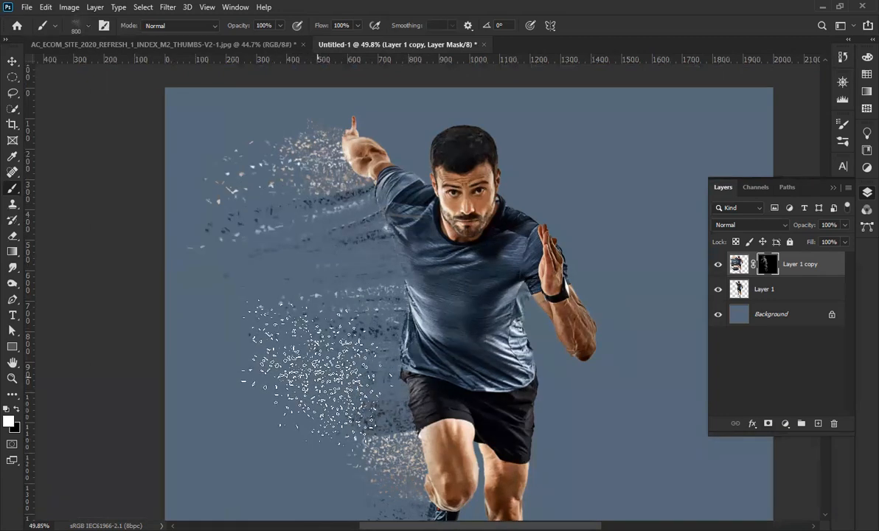
Paint large fragments on the mask with a 1000 px dispersion brush, spreading them outward beside the shirt, shorts, knee and raised shoe.
{"action": "left_click", "coordinate": [323, 335]}
{"action": "scroll", "coordinate": [322, 346], "scroll_direction": "down", "scroll_amount": 4}
{"action": "left_click", "coordinate": [317, 297]}
{"action": "left_click", "coordinate": [298, 181]}
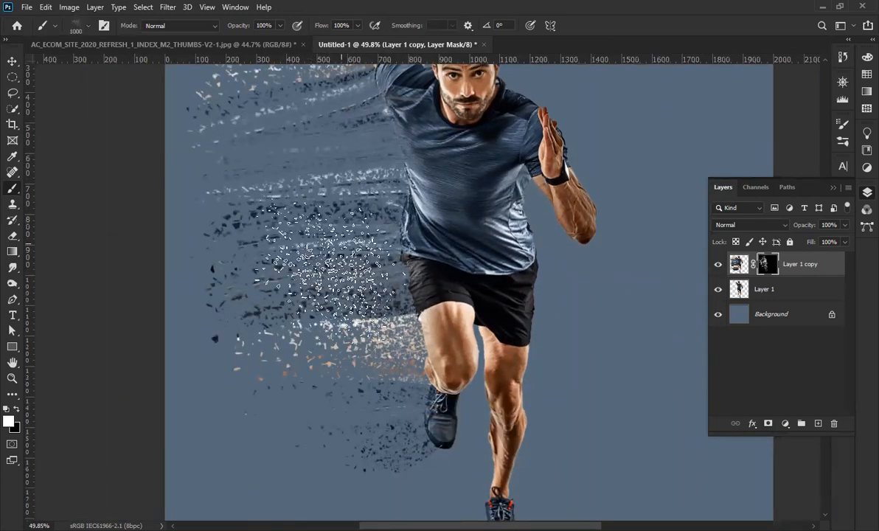
{"action": "scroll", "coordinate": [311, 295], "scroll_direction": "down", "scroll_amount": 2}
{"action": "left_click", "coordinate": [296, 361]}
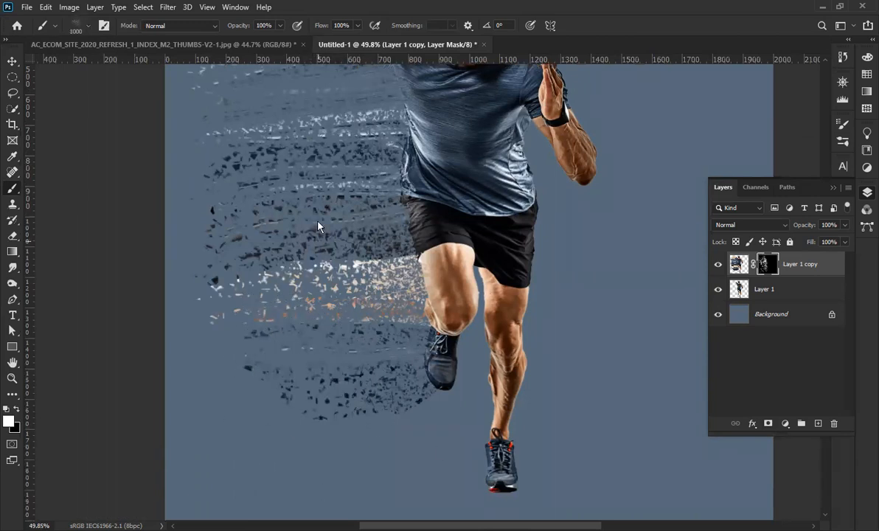
{"action": "scroll", "coordinate": [330, 239], "scroll_direction": "up", "scroll_amount": 4}
{"action": "left_click", "coordinate": [319, 240]}
Reduce the dispersion brush to 400 px and fill in finer fragments on the mask close to the body.
{"action": "key", "text": "bracketleft"}
{"action": "key", "text": "bracketleft"}
{"action": "key", "text": "bracketleft"}
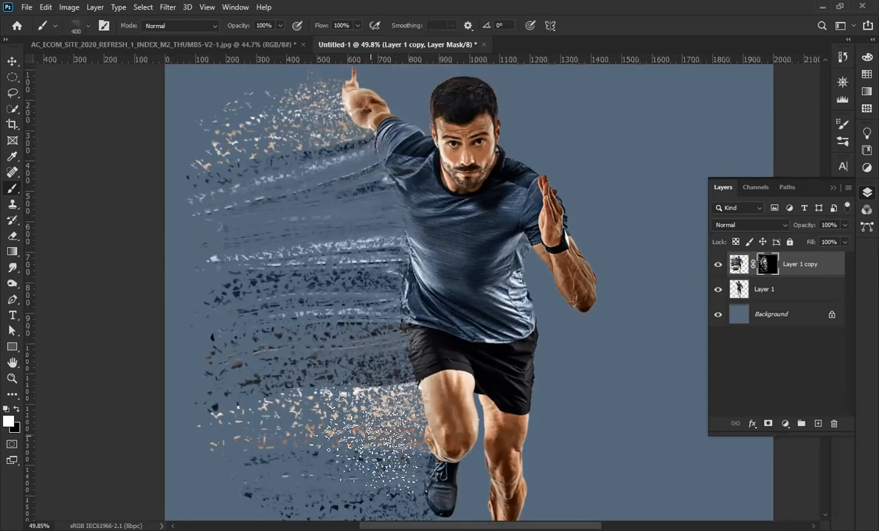
{"action": "scroll", "coordinate": [384, 251], "scroll_direction": "down", "scroll_amount": 2}
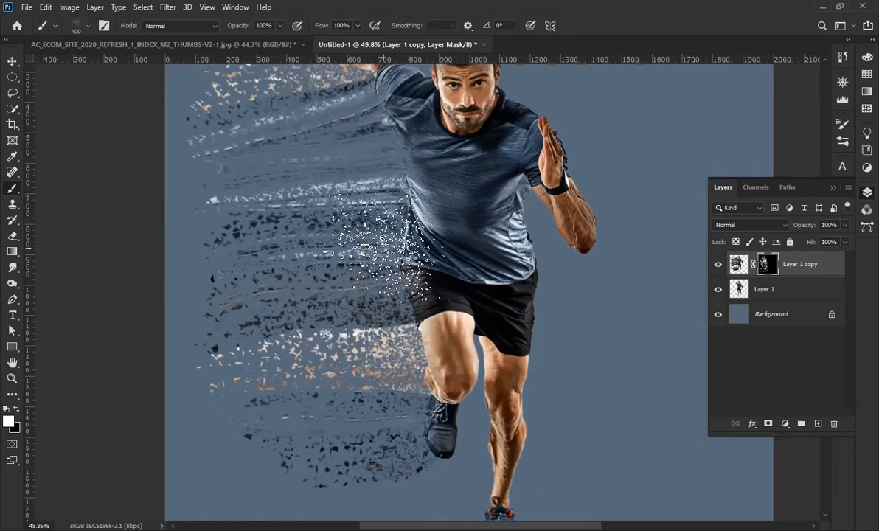
{"action": "scroll", "coordinate": [383, 247], "scroll_direction": "down", "scroll_amount": 2}
{"action": "scroll", "coordinate": [376, 380], "scroll_direction": "down", "scroll_amount": 1}
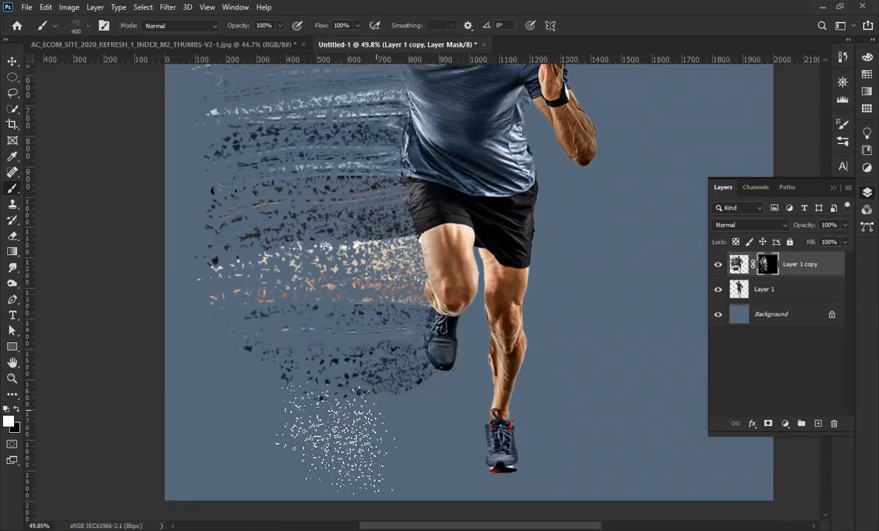
{"action": "left_click", "coordinate": [326, 361]}
Fill the Background layer with the salmon-pink background colour.
{"action": "left_click", "coordinate": [767, 314]}
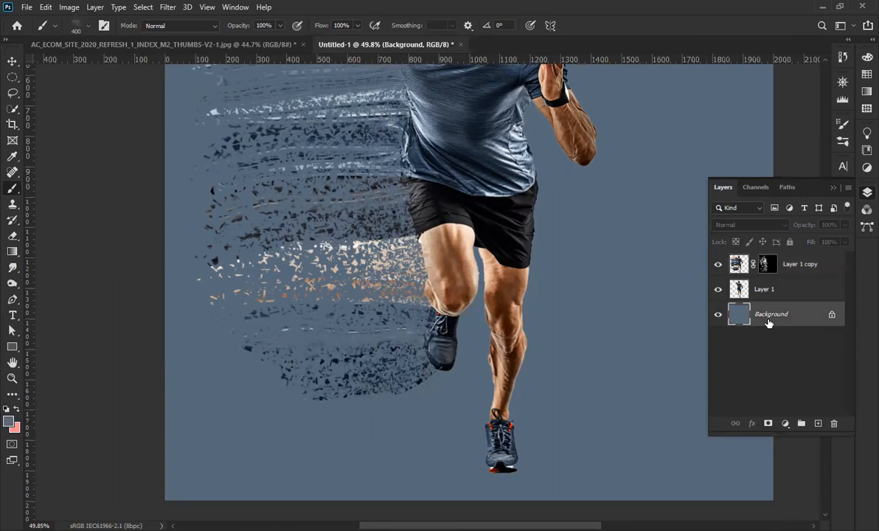
{"action": "scroll", "coordinate": [443, 288], "scroll_direction": "up", "scroll_amount": 2}
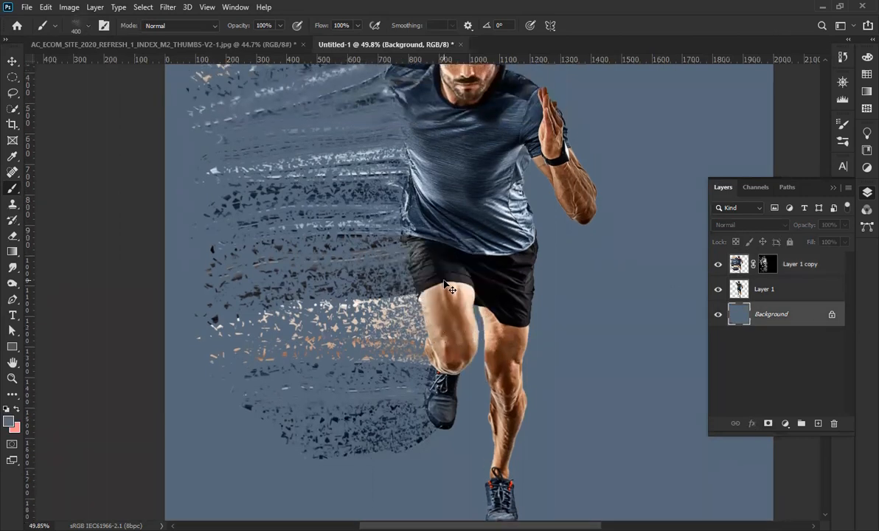
{"action": "key", "text": "ctrl+BackSpace"}
{"action": "scroll", "coordinate": [443, 281], "scroll_direction": "up", "scroll_amount": 2}
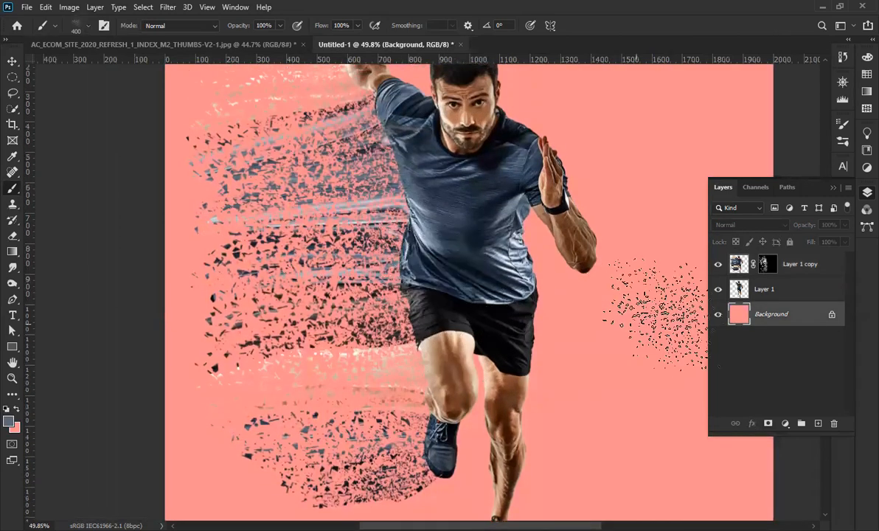
Set the foreground colour to white (ffffff) and fill the Background layer with it.
{"action": "left_click", "coordinate": [8, 421]}
{"action": "type", "text": "0062c3"}
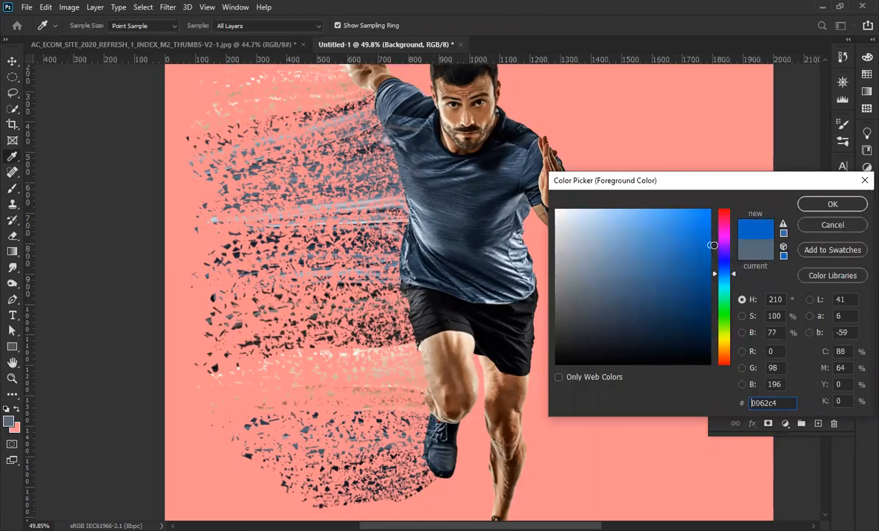
{"action": "left_click", "coordinate": [558, 210]}
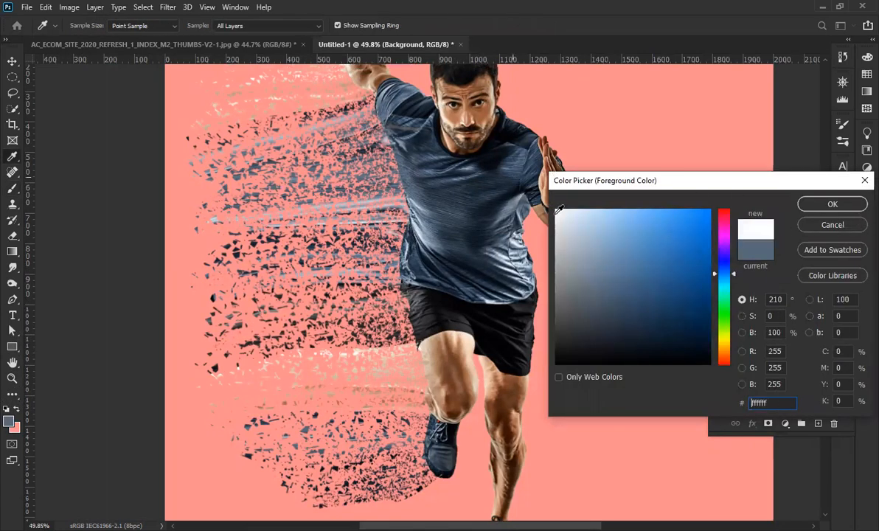
{"action": "left_click", "coordinate": [833, 204]}
{"action": "key", "text": "b"}
{"action": "key", "text": "alt+BackSpace"}
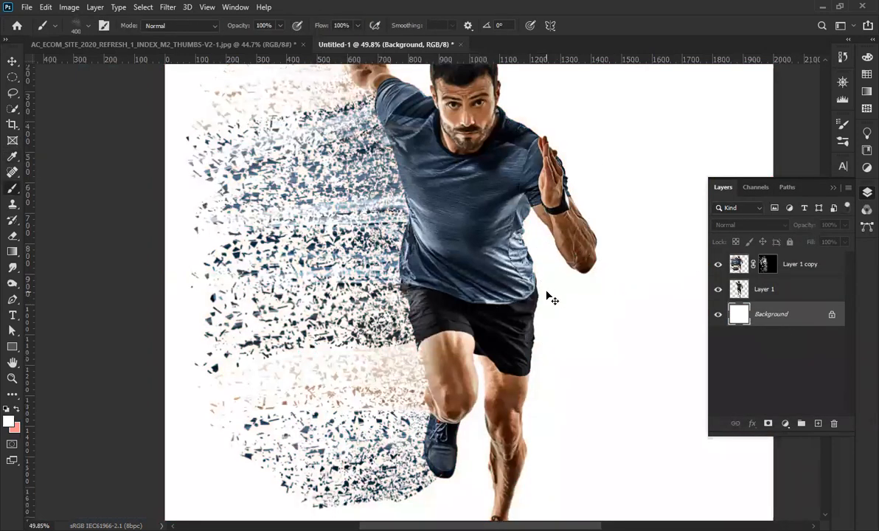
{"action": "scroll", "coordinate": [384, 280], "scroll_direction": "up", "scroll_amount": 3}
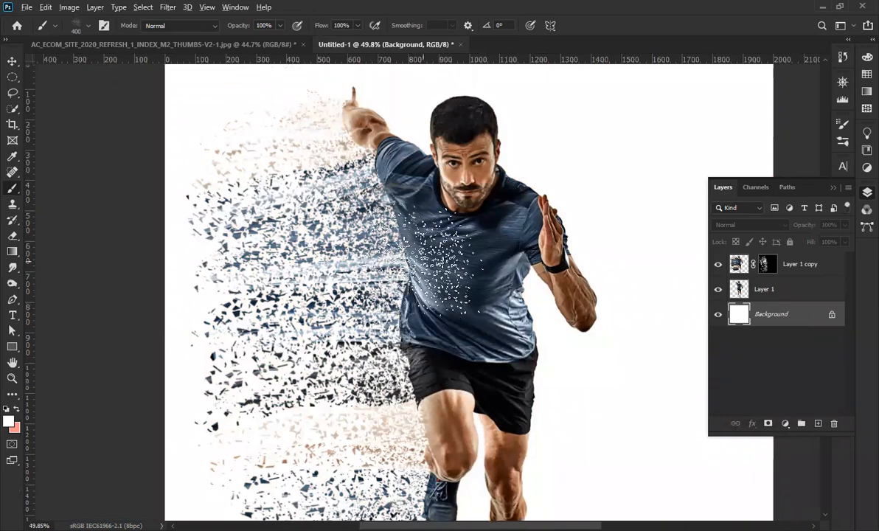
{"action": "scroll", "coordinate": [441, 261], "scroll_direction": "down", "scroll_amount": 2}
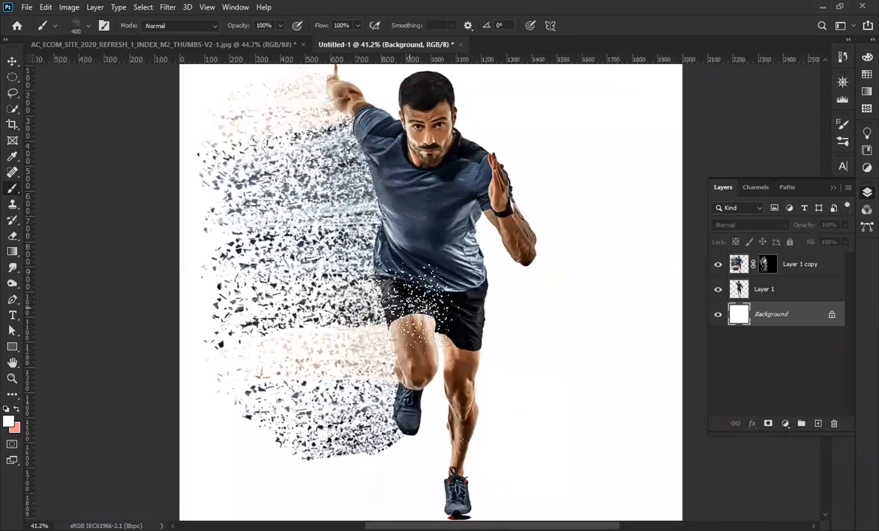
{"action": "scroll", "coordinate": [424, 303], "scroll_direction": "up", "scroll_amount": 3}
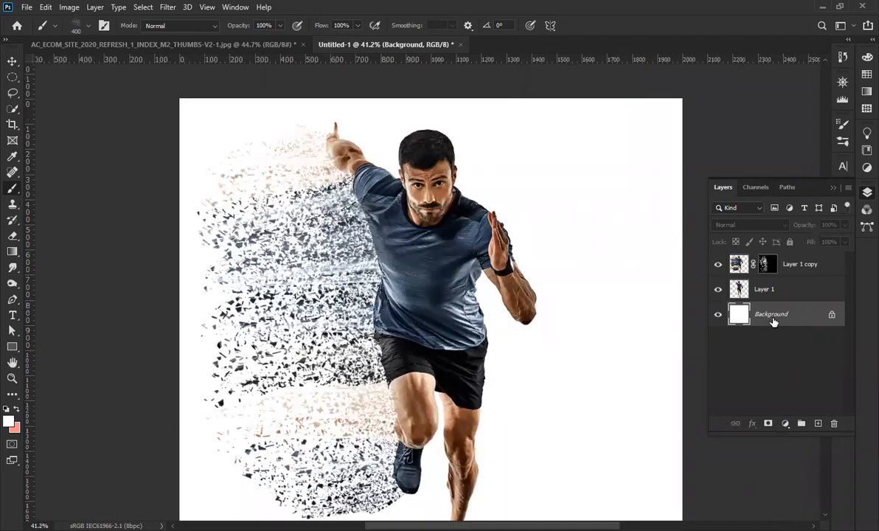
Sample a light blue-grey from the runner's shirt and fill the Background layer with it.
{"action": "key", "text": "i"}
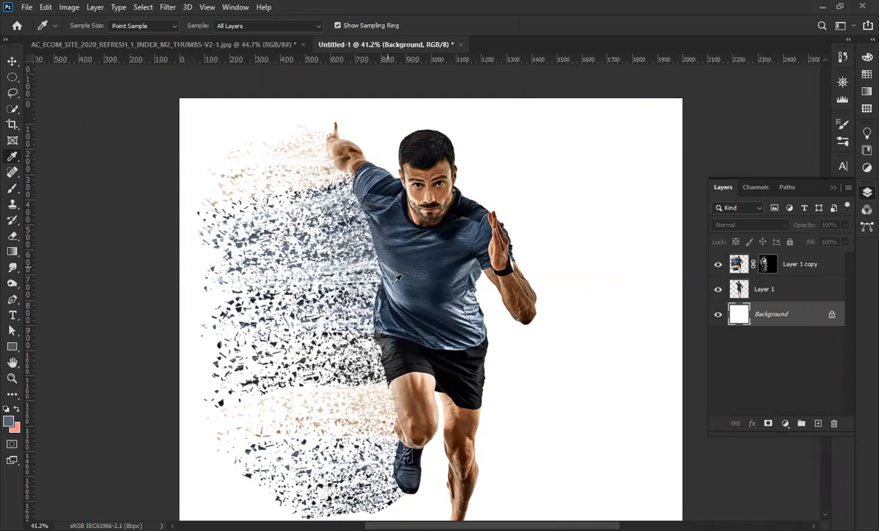
{"action": "left_click", "coordinate": [13, 61]}
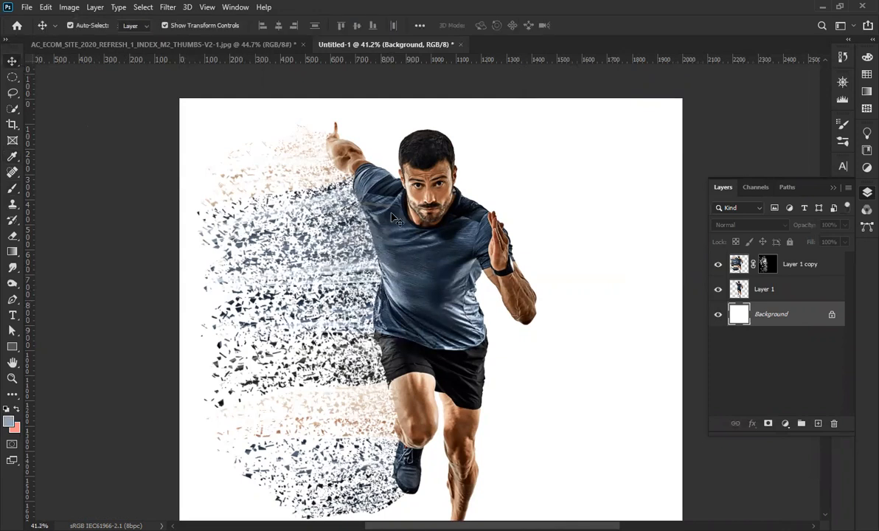
{"action": "key", "text": "alt+BackSpace"}
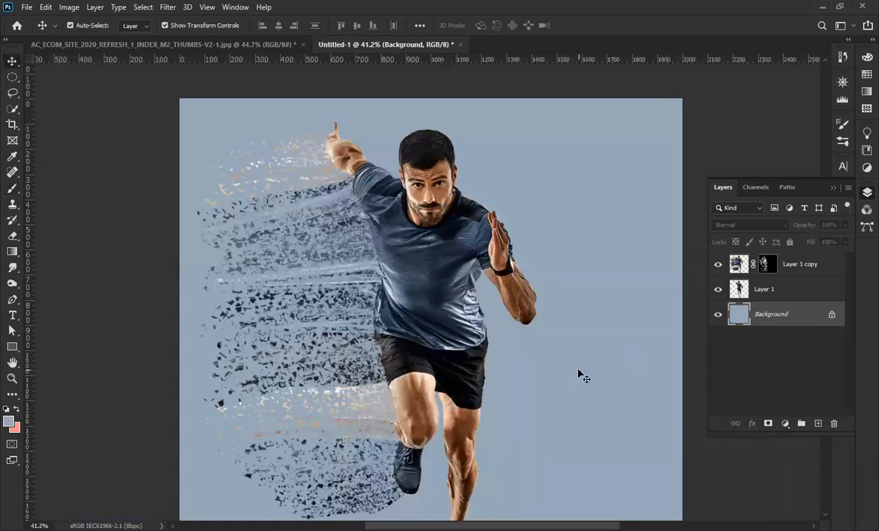
Sample a near-white highlight from the lower shirt and fill the Background layer with it.
{"action": "key", "text": "i"}
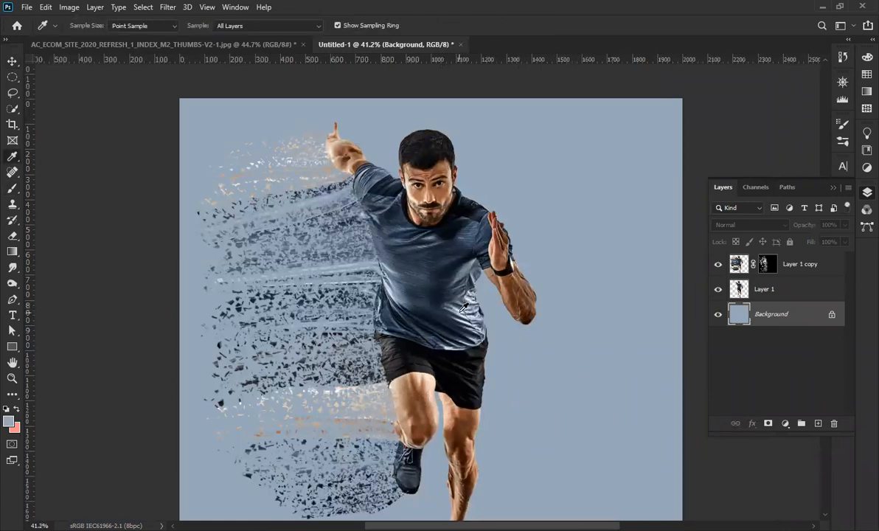
{"action": "left_click", "coordinate": [464, 310]}
{"action": "key", "text": "alt+BackSpace"}
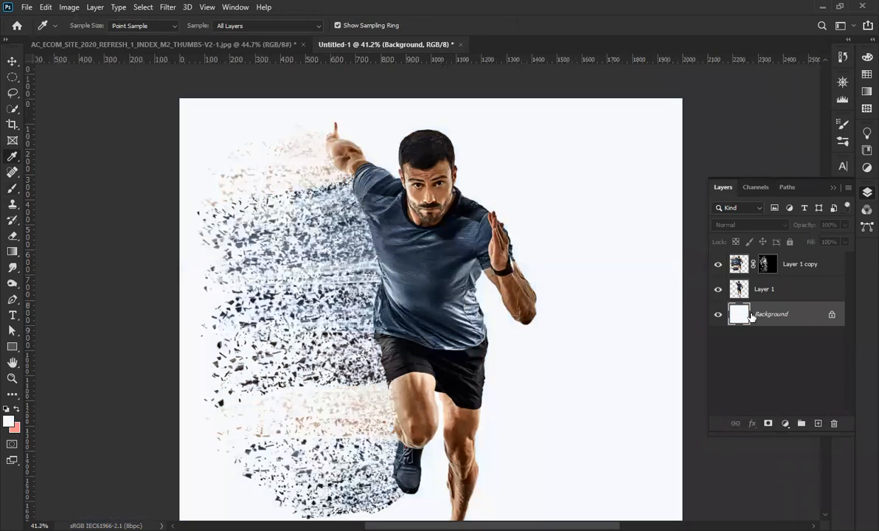
{"action": "left_click", "coordinate": [12, 62]}
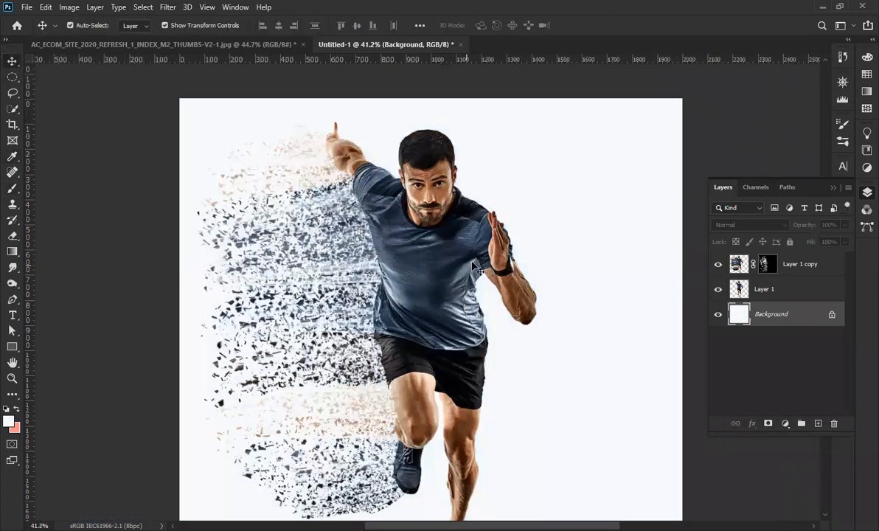
Inspect the Layer 1 copy dispersion and its mask, hiding and reshowing that layer to compare it with the intact runner on Layer 1.
{"action": "left_click", "coordinate": [795, 263]}
{"action": "scroll", "coordinate": [535, 275], "scroll_direction": "down", "scroll_amount": 3}
{"action": "scroll", "coordinate": [535, 275], "scroll_direction": "down", "scroll_amount": 1}
{"action": "scroll", "coordinate": [450, 226], "scroll_direction": "up", "scroll_amount": 1}
{"action": "scroll", "coordinate": [504, 360], "scroll_direction": "down", "scroll_amount": 1}
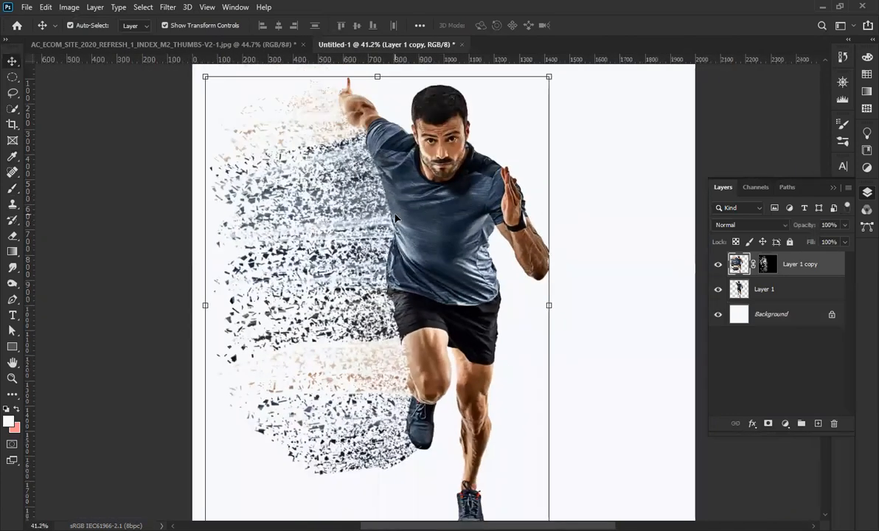
{"action": "scroll", "coordinate": [395, 218], "scroll_direction": "up", "scroll_amount": 1}
{"action": "left_click", "coordinate": [765, 263]}
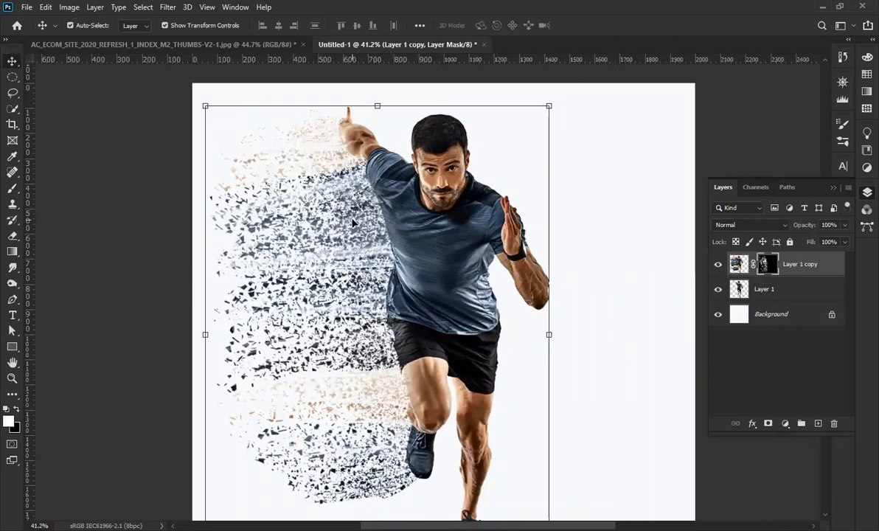
{"action": "left_click", "coordinate": [781, 294]}
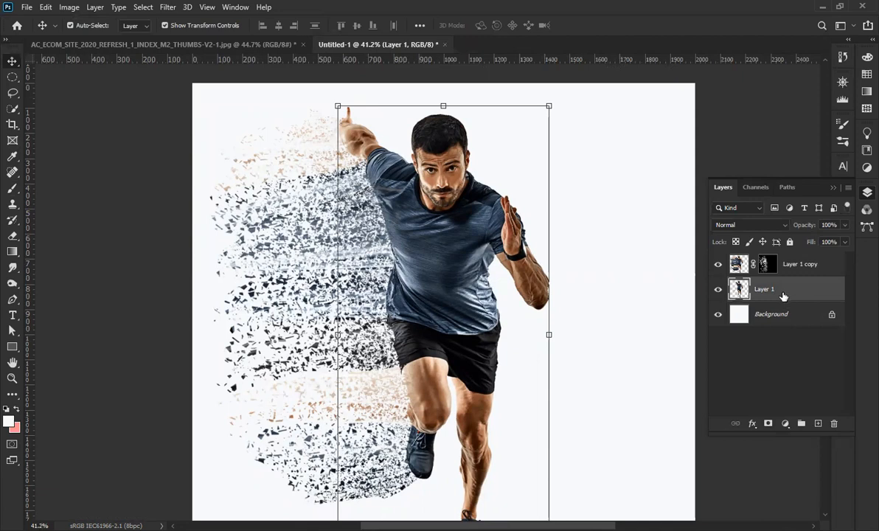
{"action": "left_click", "coordinate": [719, 264]}
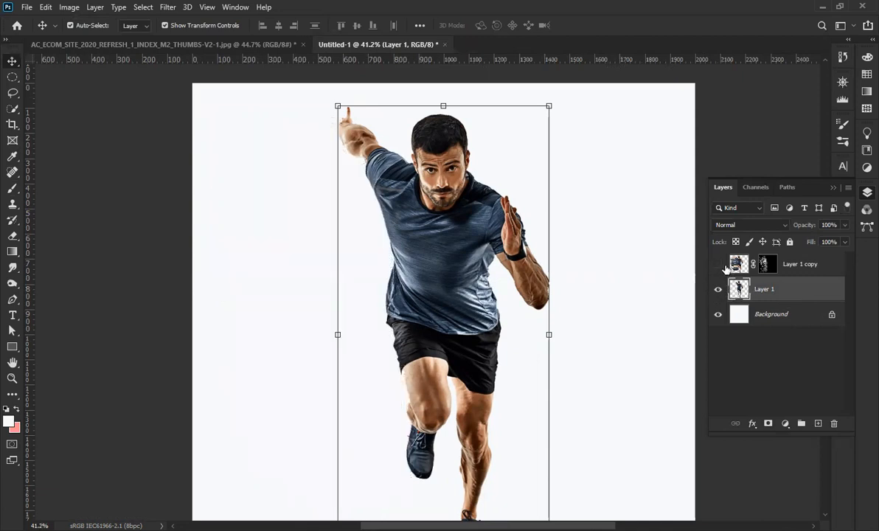
{"action": "left_click", "coordinate": [719, 265]}
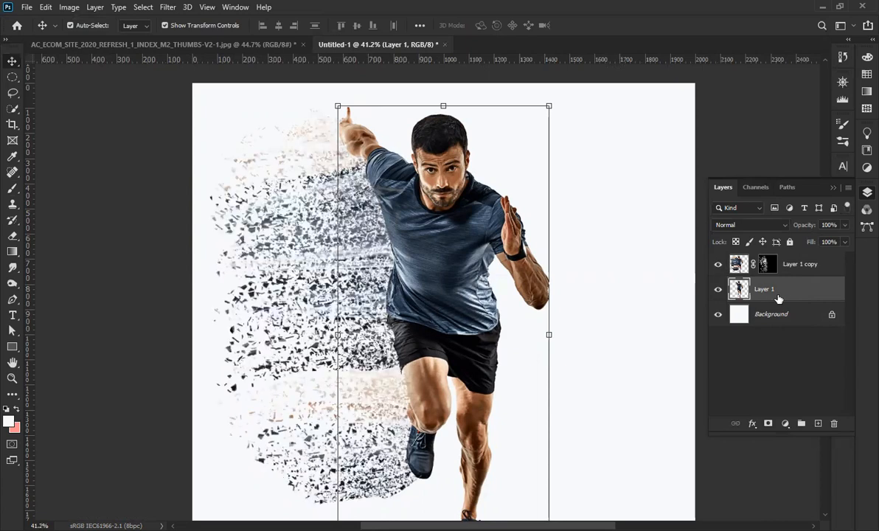
Add a white layer mask to Layer 1 and ready the Brush tool with black as the foreground colour.
{"action": "left_click", "coordinate": [768, 424]}
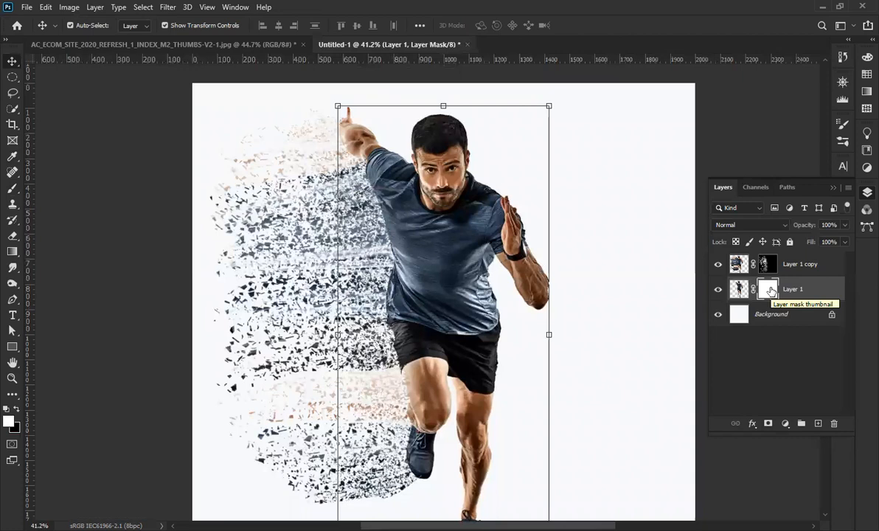
{"action": "left_click", "coordinate": [16, 408]}
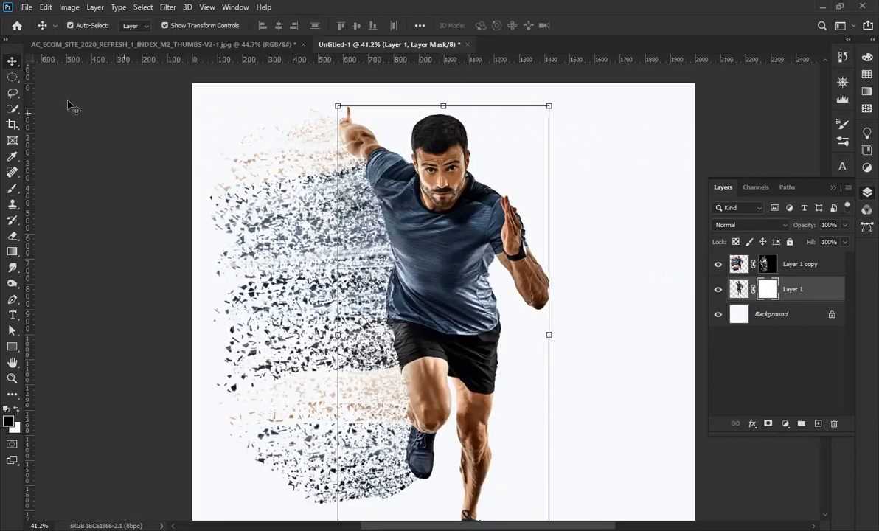
{"action": "key", "text": "b"}
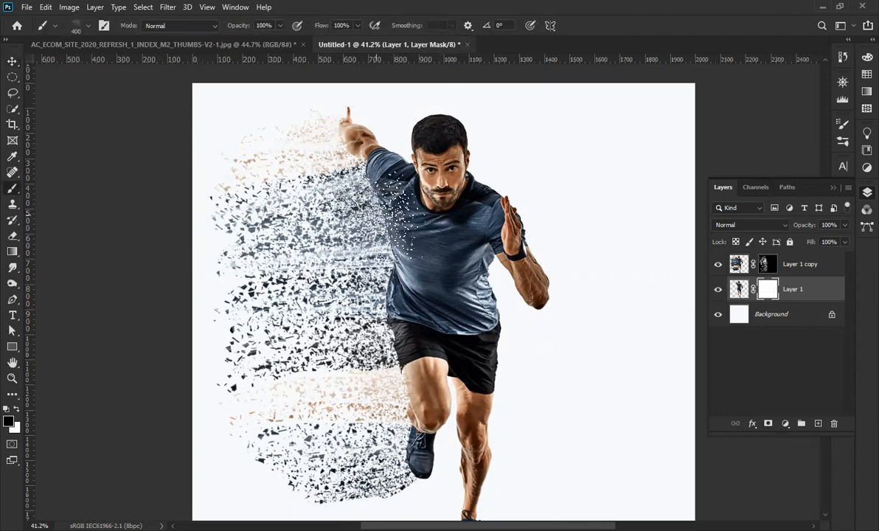
Paint black on Layer 1's mask with a 500 px dispersion brush over the sleeve and a 200 px one along the shirt's fragmented edge.
{"action": "key", "text": "bracketright"}
{"action": "scroll", "coordinate": [335, 210], "scroll_direction": "up", "scroll_amount": 6}
{"action": "scroll", "coordinate": [336, 211], "scroll_direction": "up", "scroll_amount": 4}
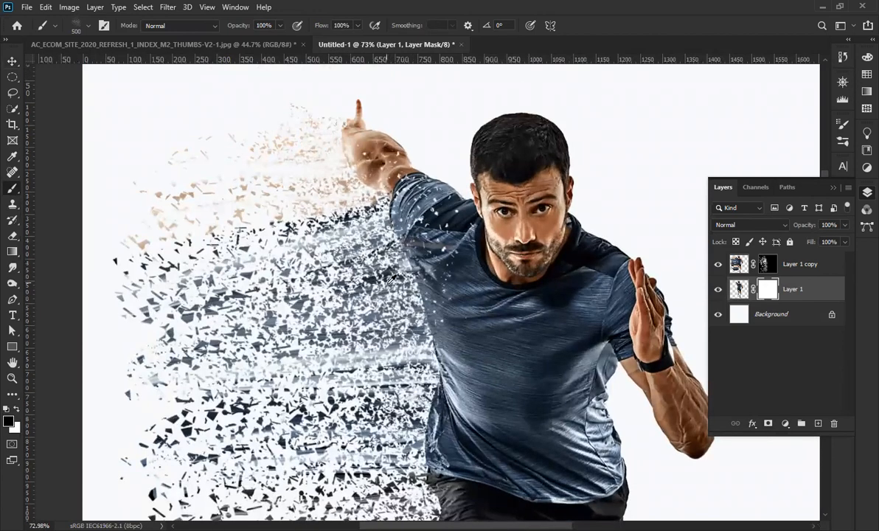
{"action": "key", "text": "bracketleft"}
{"action": "key", "text": "bracketleft"}
{"action": "key", "text": "bracketleft"}
{"action": "left_click", "coordinate": [433, 309]}
{"action": "left_click", "coordinate": [436, 355]}
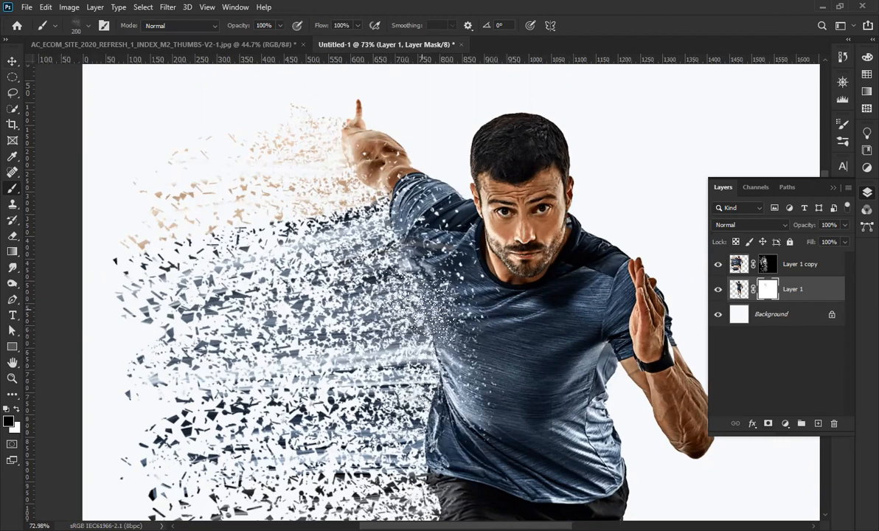
Enlarge the dispersion brush to 300 px and break up the lower shirt, shorts, raised knee and shoe on Layer 1's mask.
{"action": "key", "text": "bracketright"}
{"action": "key", "text": "bracketright"}
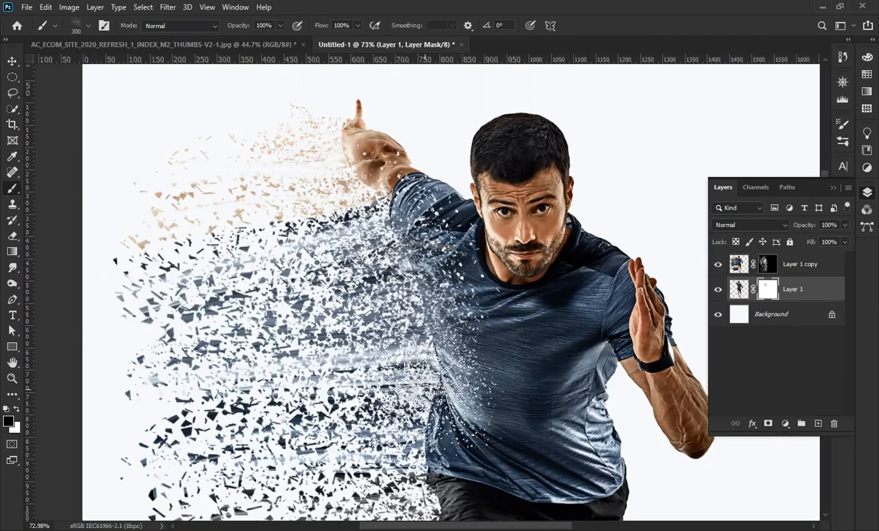
{"action": "scroll", "coordinate": [435, 391], "scroll_direction": "down", "scroll_amount": 5}
{"action": "left_click", "coordinate": [431, 379]}
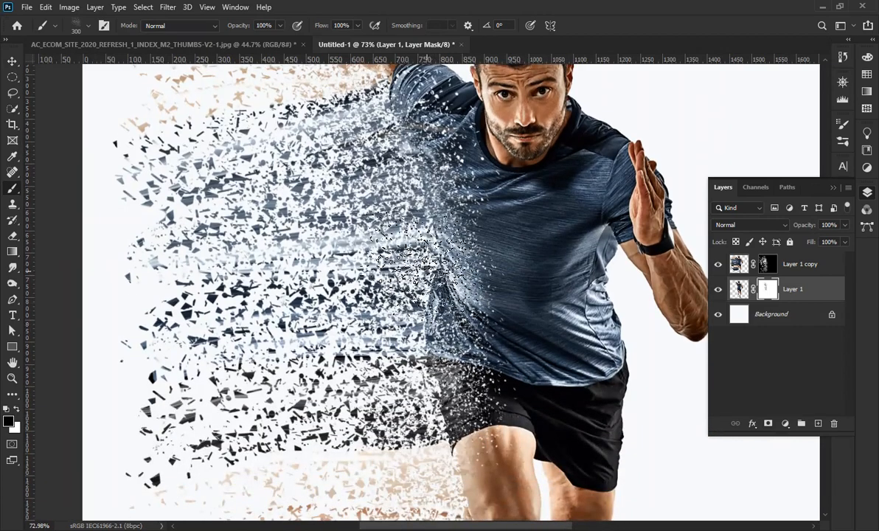
{"action": "scroll", "coordinate": [435, 295], "scroll_direction": "down", "scroll_amount": 7}
{"action": "left_click", "coordinate": [453, 336]}
{"action": "left_click", "coordinate": [444, 406]}
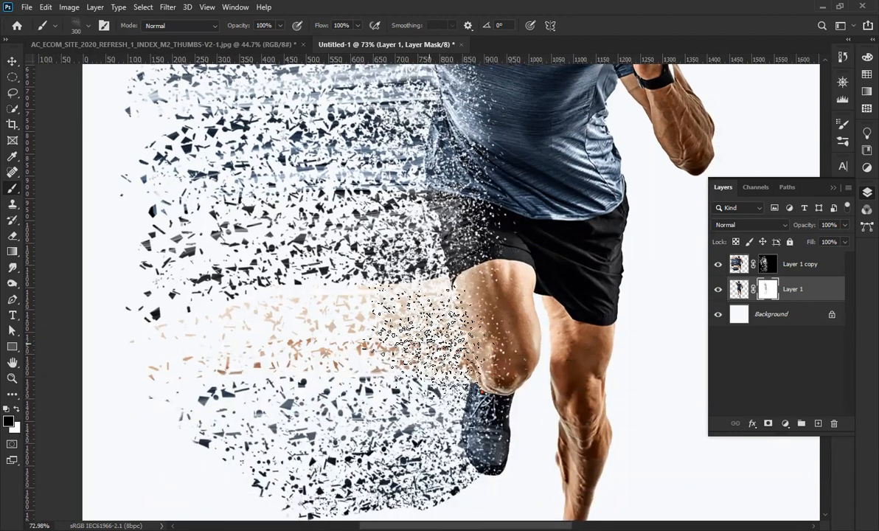
Enlarge the dispersion brush to 600 px and scatter larger gaps along the knee, shorts, shirt and raised arm on Layer 1's mask.
{"action": "left_click", "coordinate": [465, 287]}
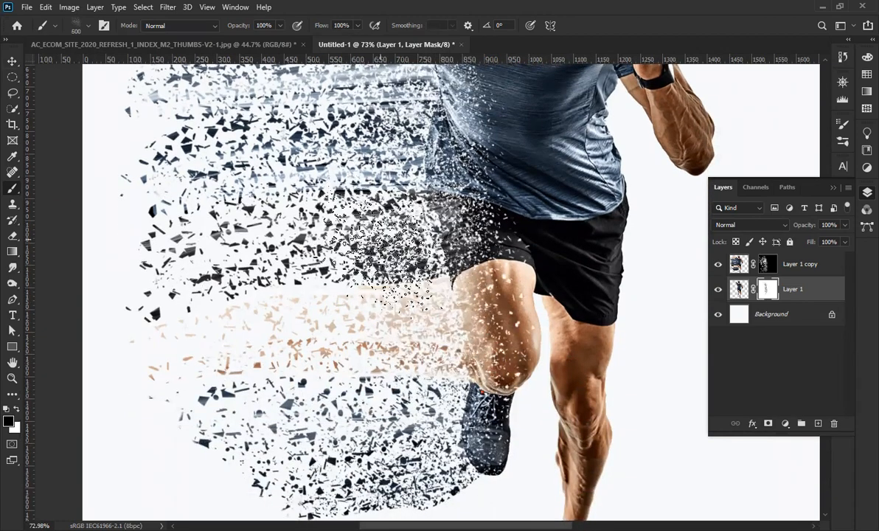
{"action": "scroll", "coordinate": [372, 325], "scroll_direction": "up", "scroll_amount": 4}
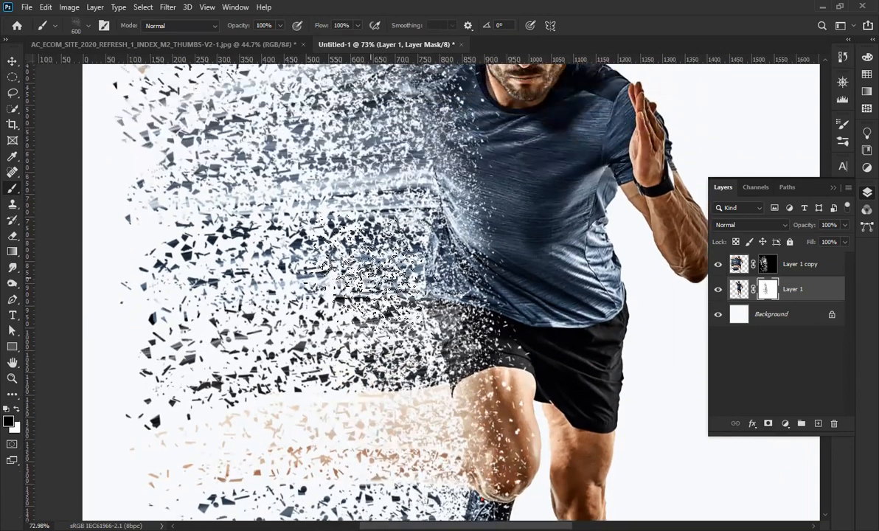
{"action": "scroll", "coordinate": [376, 243], "scroll_direction": "up", "scroll_amount": 5}
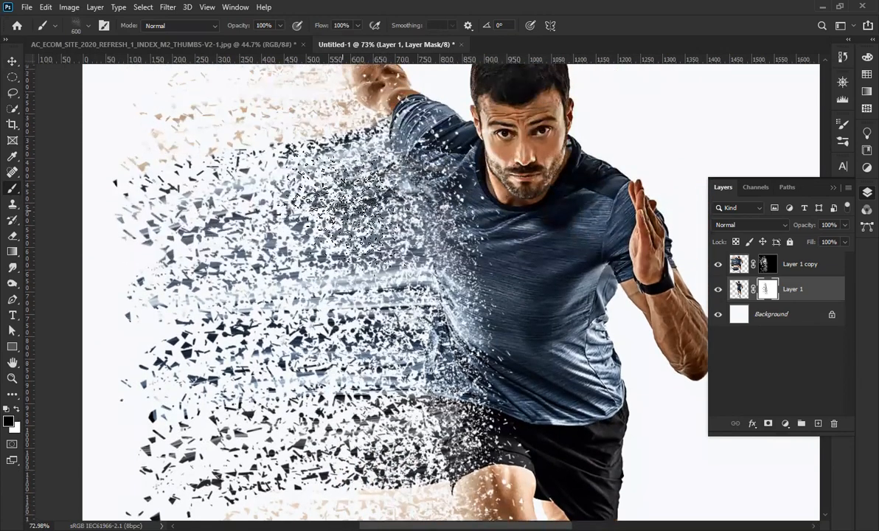
{"action": "scroll", "coordinate": [332, 291], "scroll_direction": "up", "scroll_amount": 1}
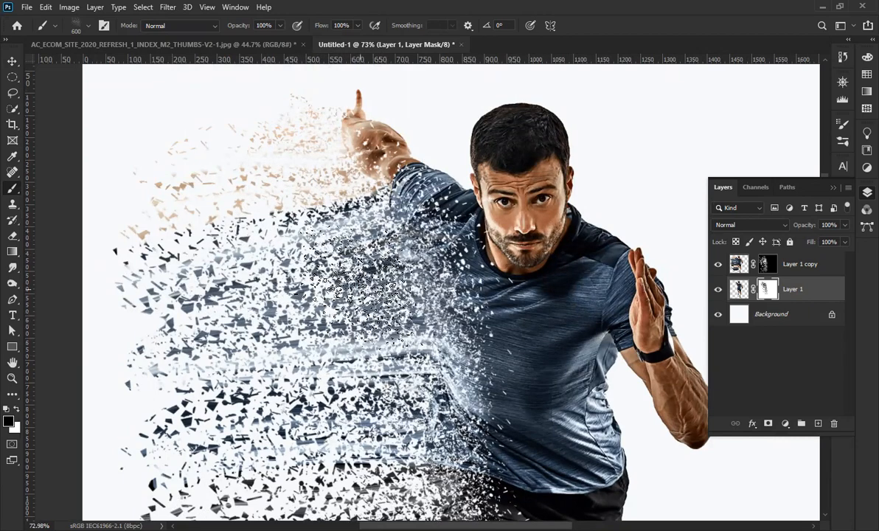
{"action": "scroll", "coordinate": [365, 288], "scroll_direction": "down", "scroll_amount": 3}
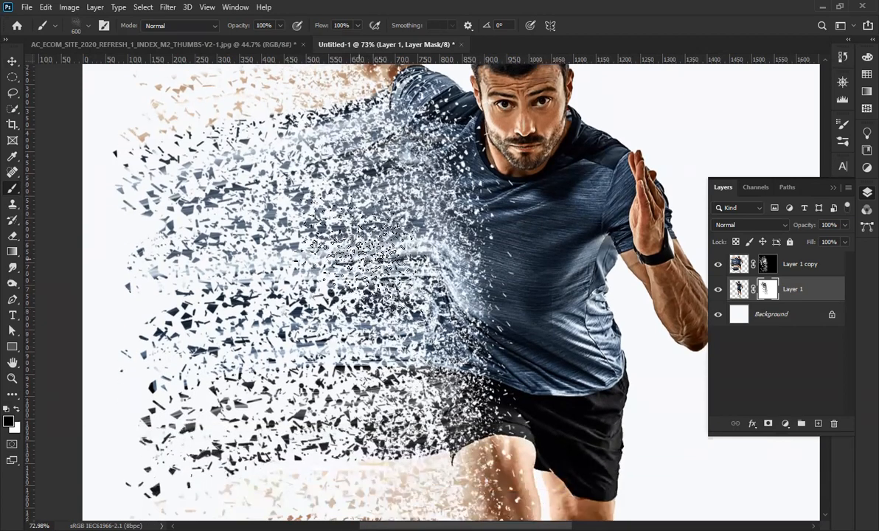
{"action": "scroll", "coordinate": [354, 310], "scroll_direction": "down", "scroll_amount": 2}
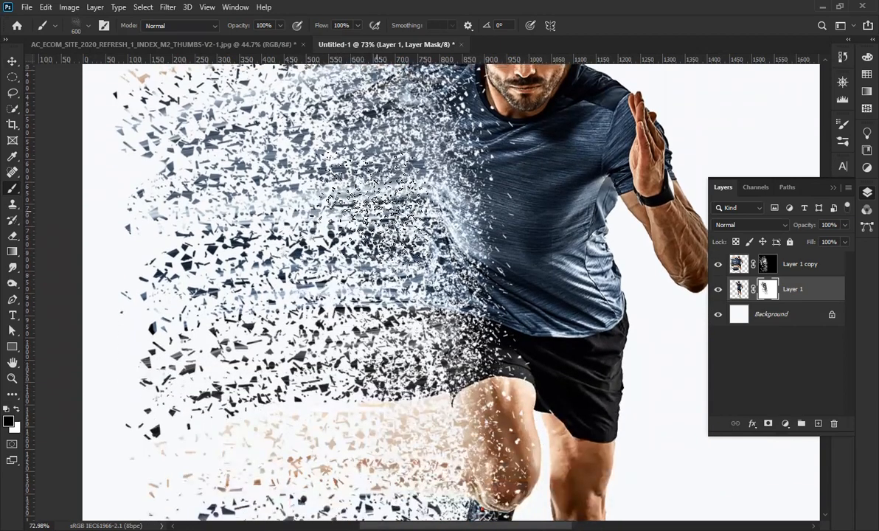
{"action": "scroll", "coordinate": [380, 306], "scroll_direction": "down", "scroll_amount": 2}
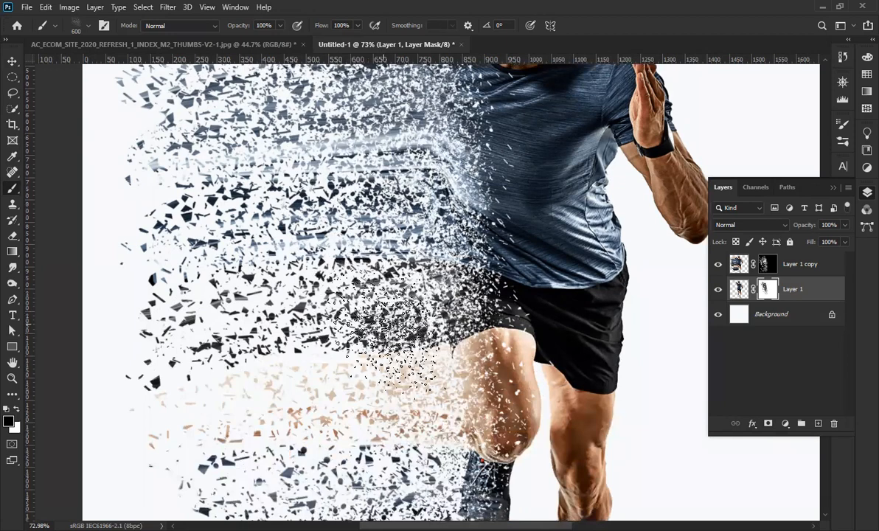
{"action": "scroll", "coordinate": [369, 332], "scroll_direction": "down", "scroll_amount": 4}
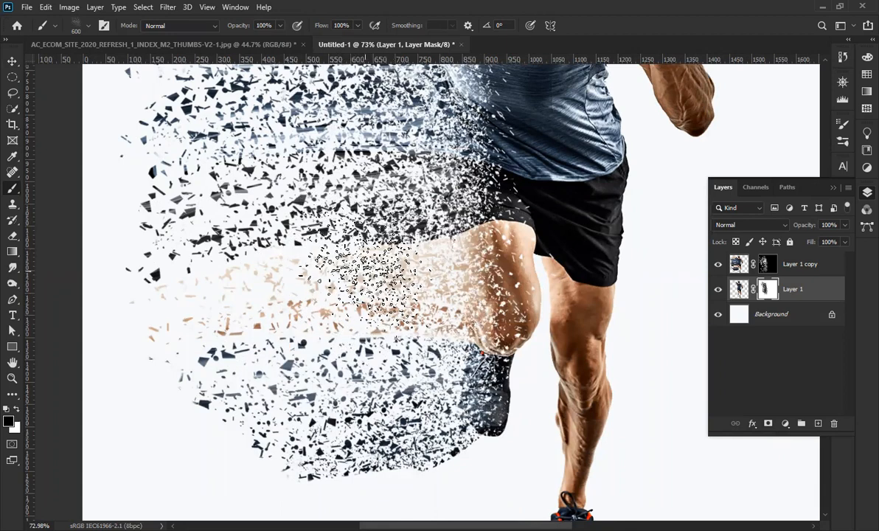
Reduce the dispersion brush to 200 px and break up the raised arm and hand with finer gaps on Layer 1's mask.
{"action": "key", "text": "bracketleft"}
{"action": "key", "text": "bracketleft"}
{"action": "key", "text": "bracketleft"}
{"action": "key", "text": "bracketleft"}
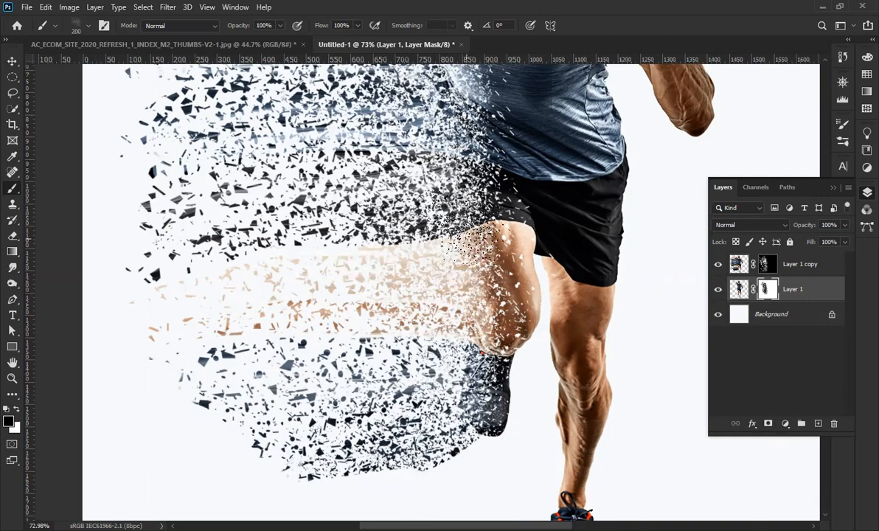
{"action": "scroll", "coordinate": [465, 250], "scroll_direction": "up", "scroll_amount": 5}
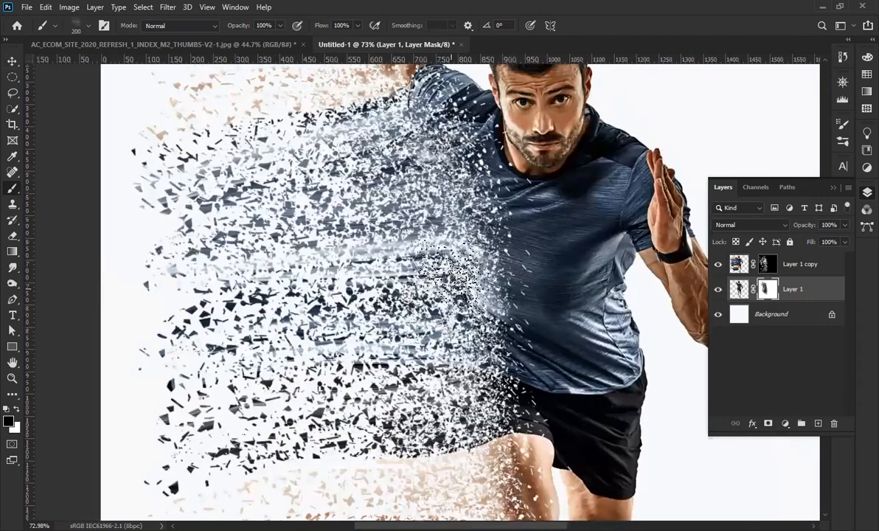
{"action": "left_click_drag", "start_coordinate": [417, 170], "coordinate": [443, 335]}
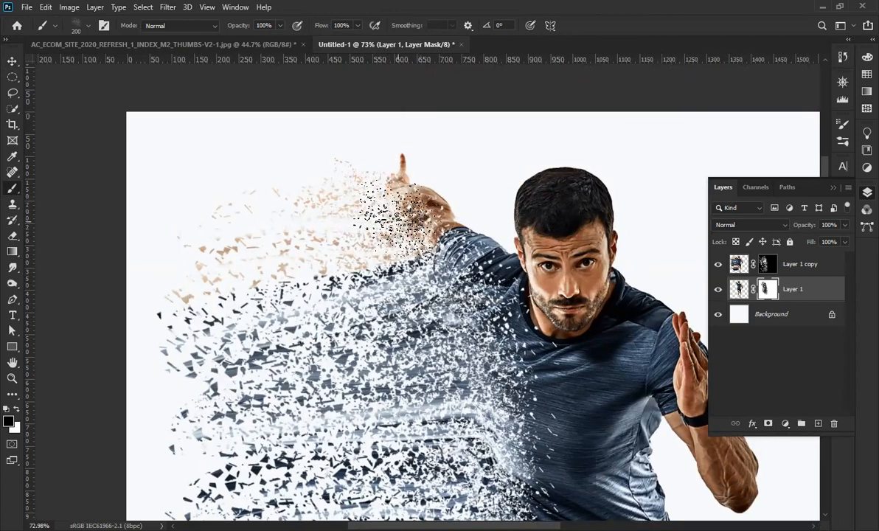
{"action": "scroll", "coordinate": [406, 295], "scroll_direction": "down", "scroll_amount": 3}
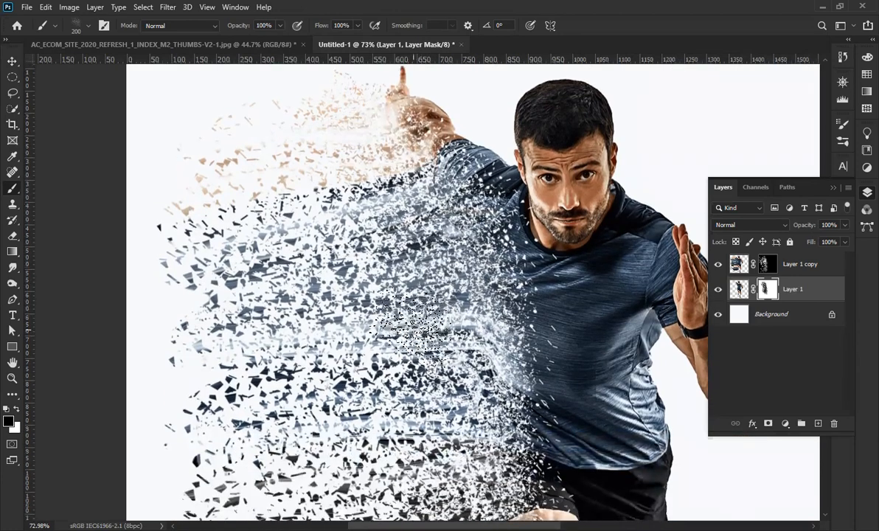
{"action": "scroll", "coordinate": [409, 324], "scroll_direction": "down", "scroll_amount": 3}
{"action": "scroll", "coordinate": [411, 347], "scroll_direction": "up", "scroll_amount": 1}
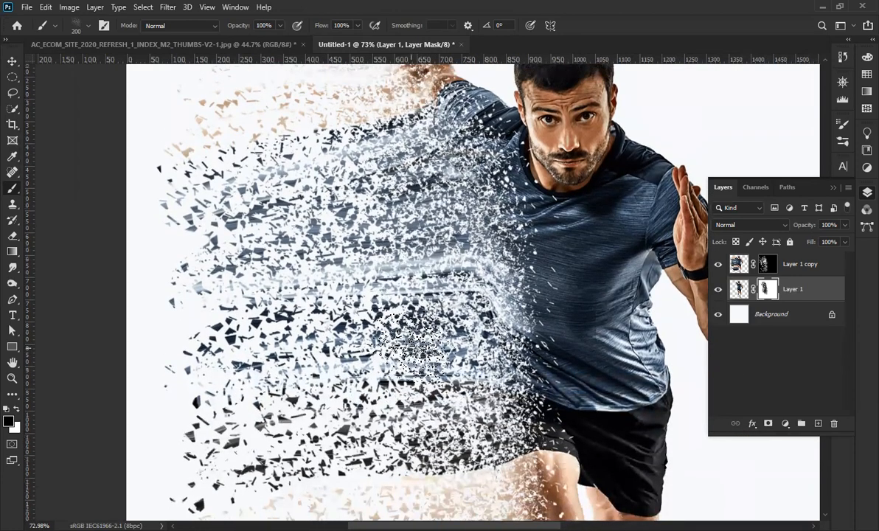
Paint white on Layer 1 copy's mask with a 300 px dispersion brush to reveal more fragments beside the chest.
{"action": "left_click", "coordinate": [764, 265]}
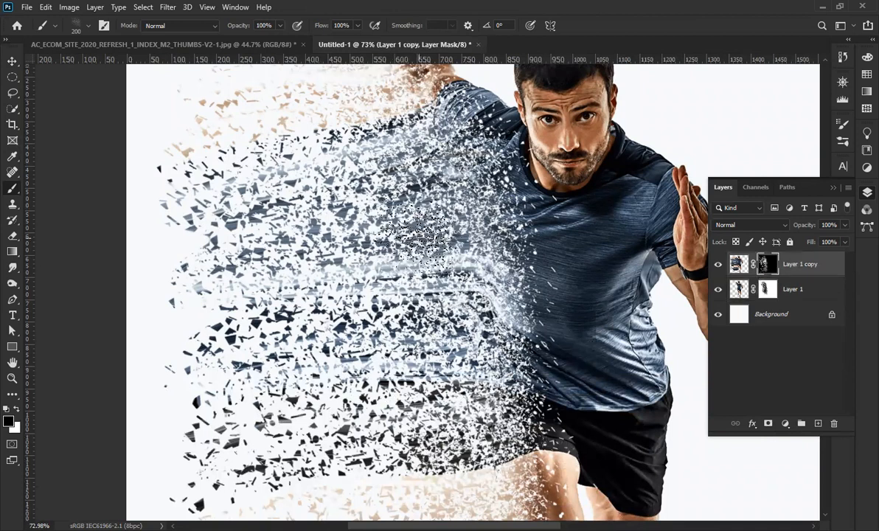
{"action": "key", "text": "x"}
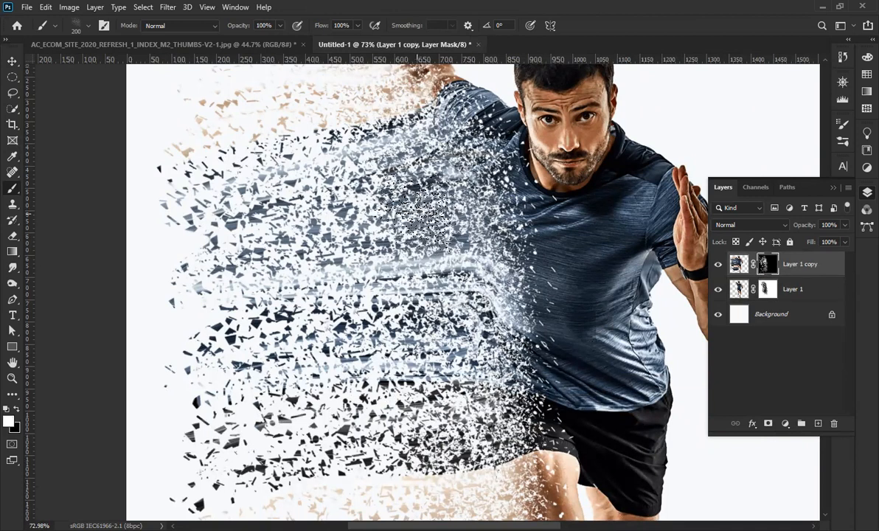
{"action": "key", "text": "]"}
{"action": "key", "text": "]"}
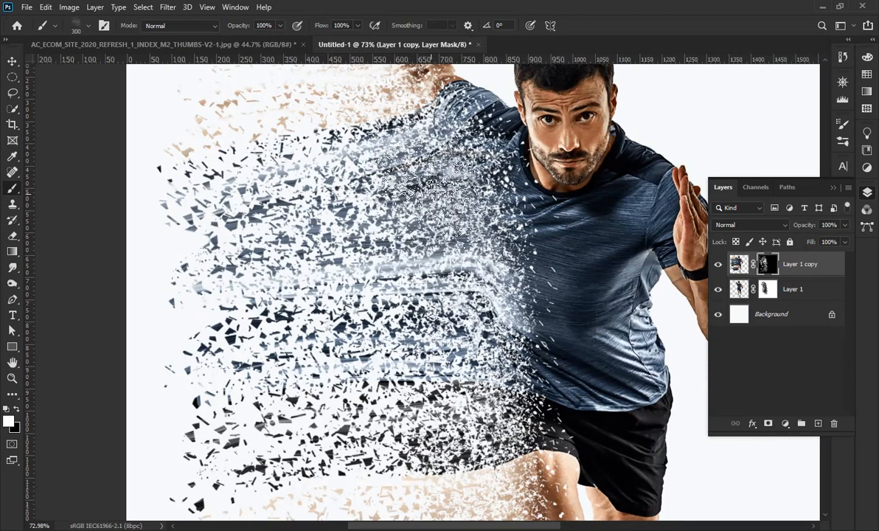
{"action": "left_click_drag", "start_coordinate": [417, 180], "coordinate": [424, 191]}
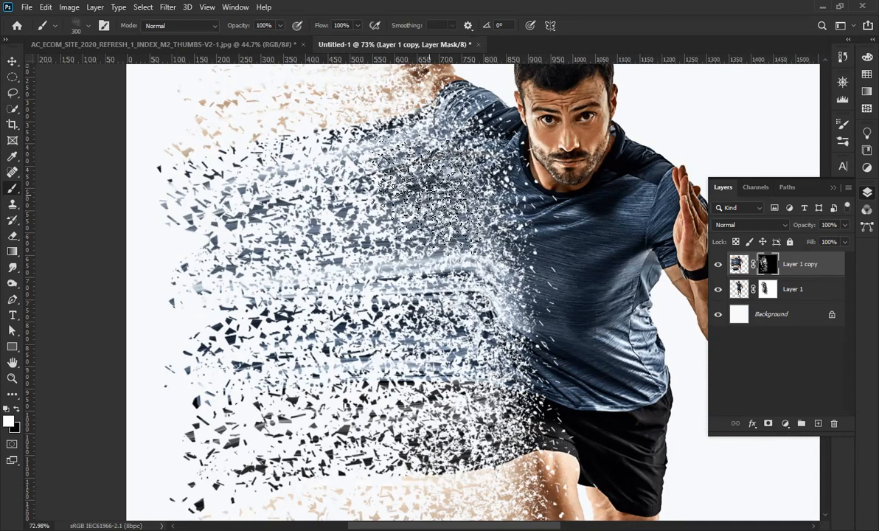
Paint black on Layer 1 copy's mask with 300 px and 500 px dispersion brushes to thin the fragments beside the shirt and shorts.
{"action": "key", "text": "x"}
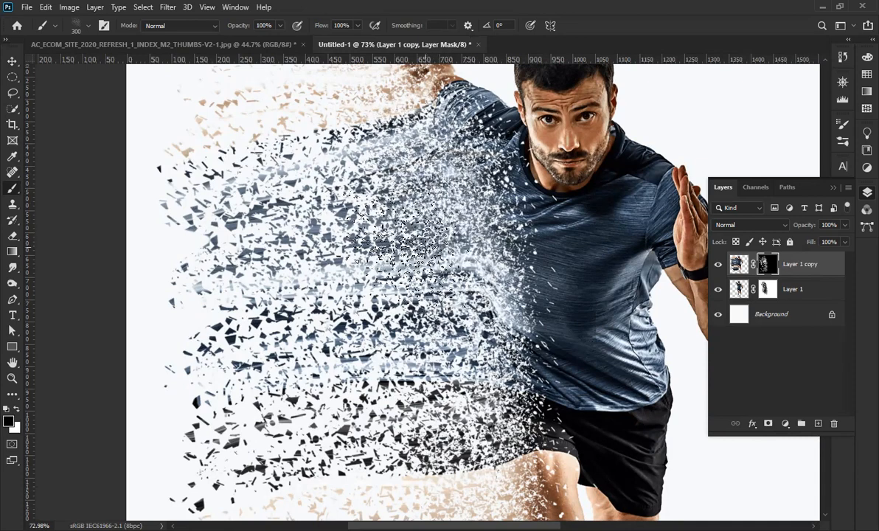
{"action": "scroll", "coordinate": [453, 332], "scroll_direction": "down", "scroll_amount": 2}
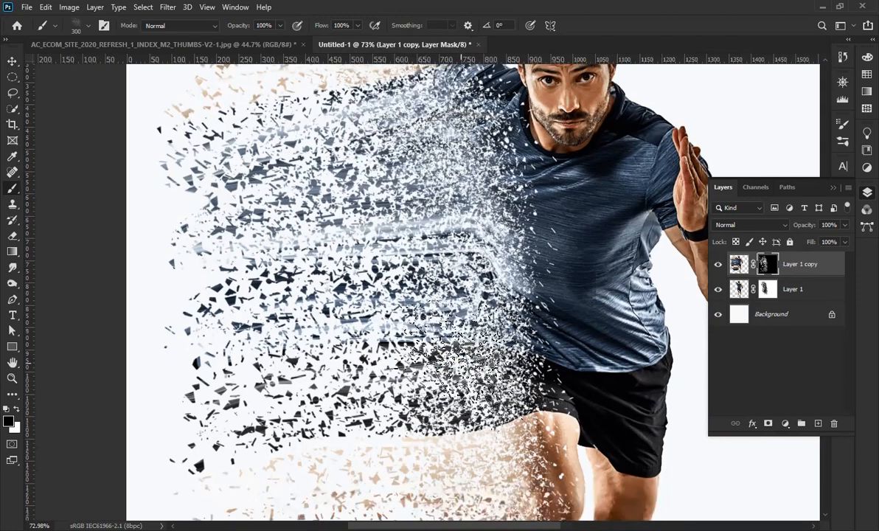
{"action": "key", "text": "bracketright"}
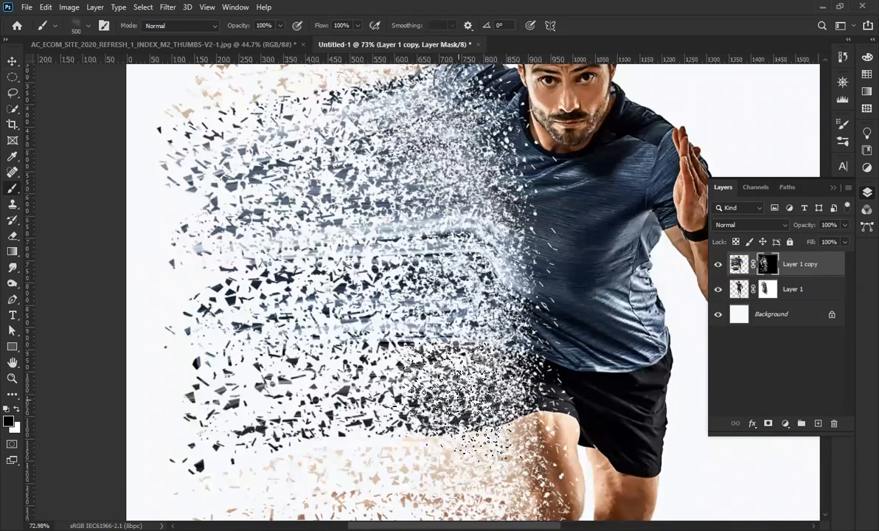
{"action": "scroll", "coordinate": [398, 372], "scroll_direction": "up", "scroll_amount": 3}
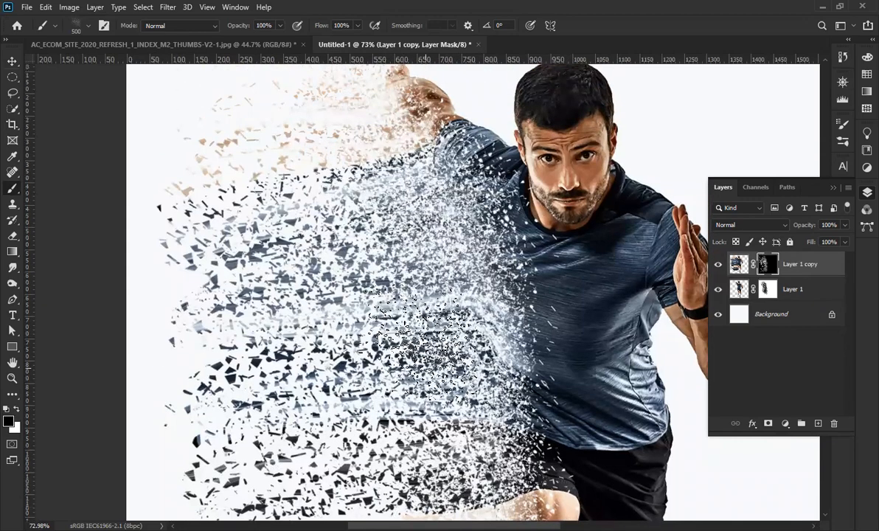
{"action": "scroll", "coordinate": [435, 348], "scroll_direction": "down", "scroll_amount": 6}
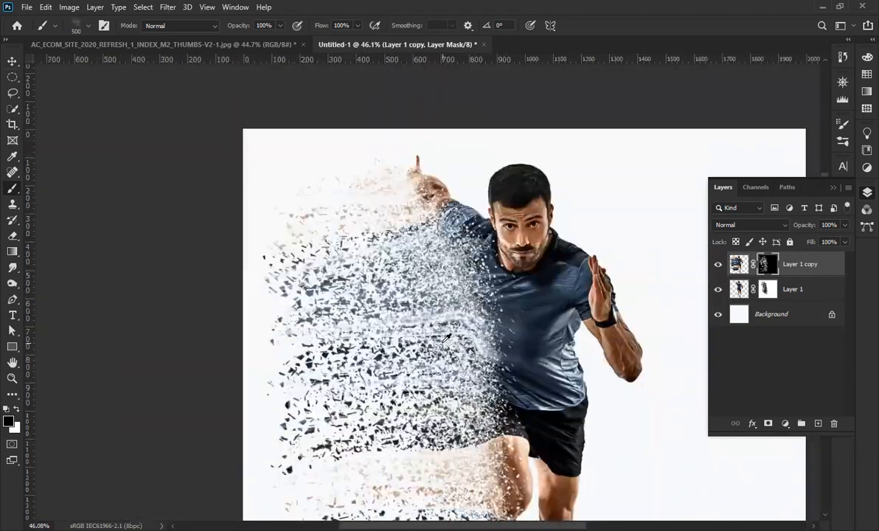
{"action": "scroll", "coordinate": [343, 270], "scroll_direction": "up", "scroll_amount": 4}
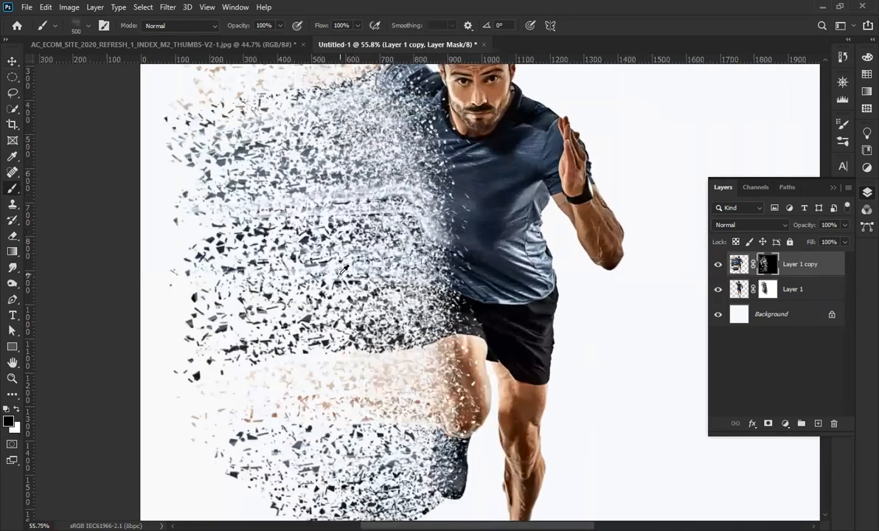
Switch to the Move tool and deselect all layers.
{"action": "left_click", "coordinate": [11, 60]}
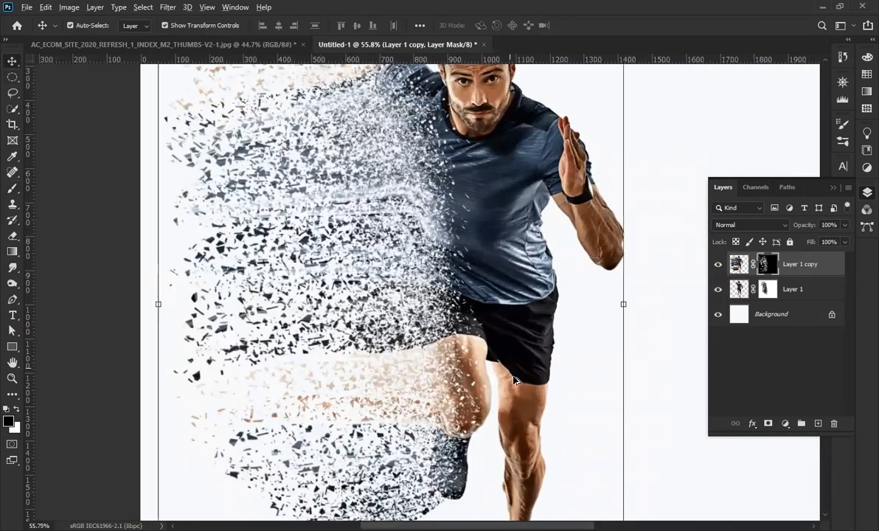
{"action": "scroll", "coordinate": [478, 349], "scroll_direction": "down", "scroll_amount": 2}
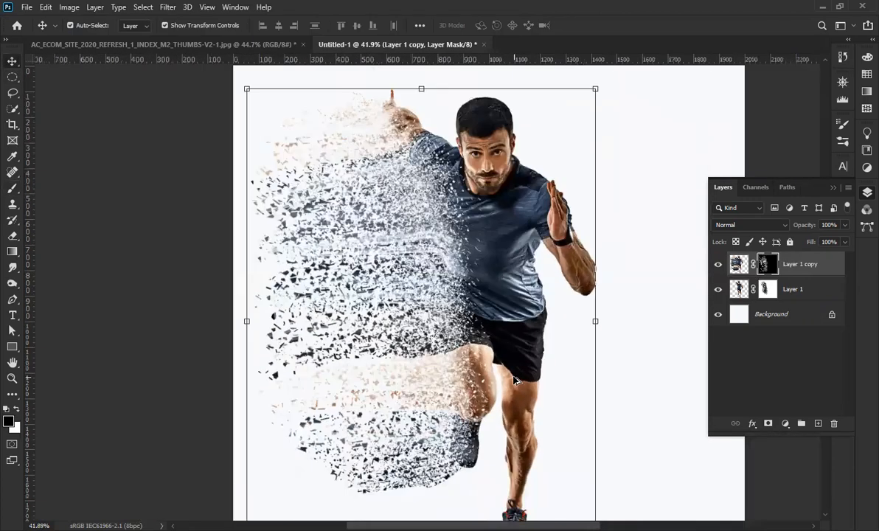
{"action": "left_click", "coordinate": [620, 259]}
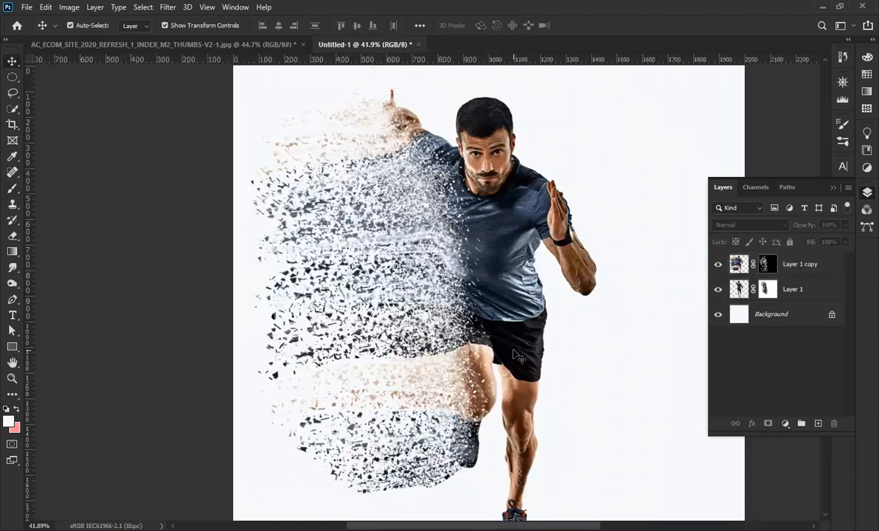
Examine the dispersion along the shirt, shorts and raised knee at several magnifications, and collapse the layer list for a clearer view.
{"action": "scroll", "coordinate": [408, 244], "scroll_direction": "up", "scroll_amount": 4}
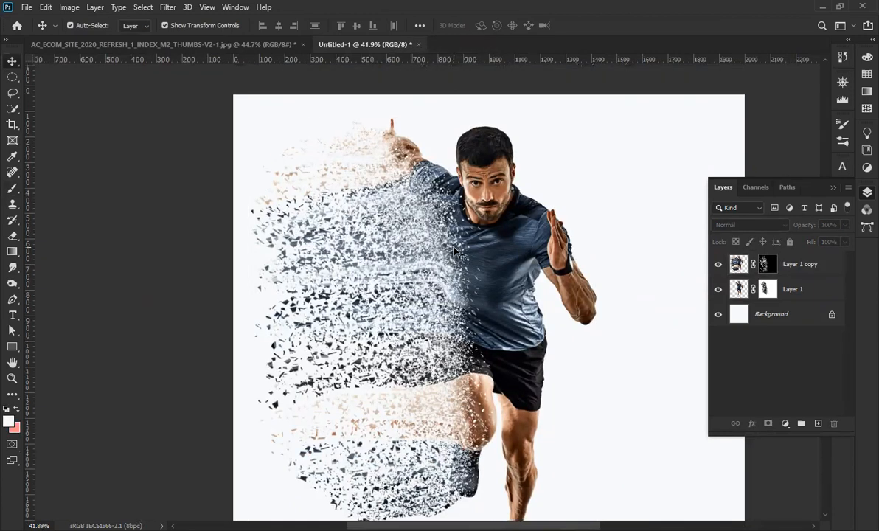
{"action": "scroll", "coordinate": [440, 266], "scroll_direction": "up", "scroll_amount": 1}
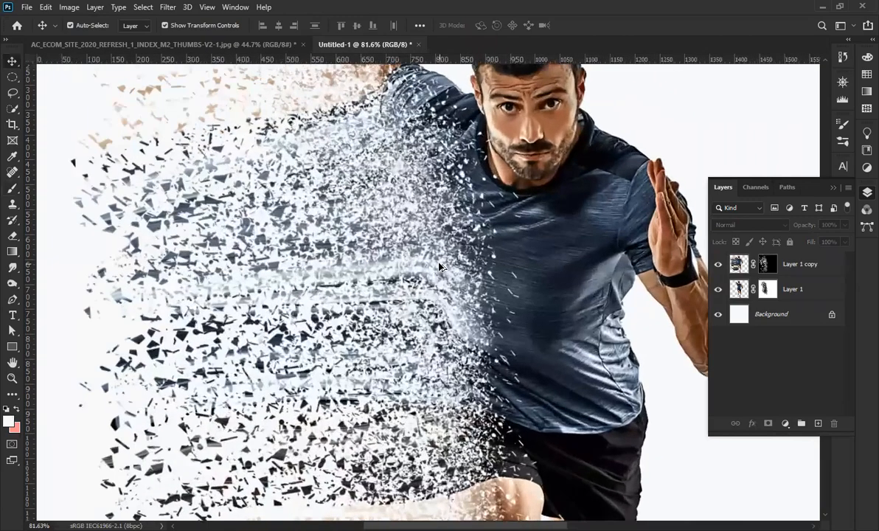
{"action": "scroll", "coordinate": [439, 267], "scroll_direction": "up", "scroll_amount": 5}
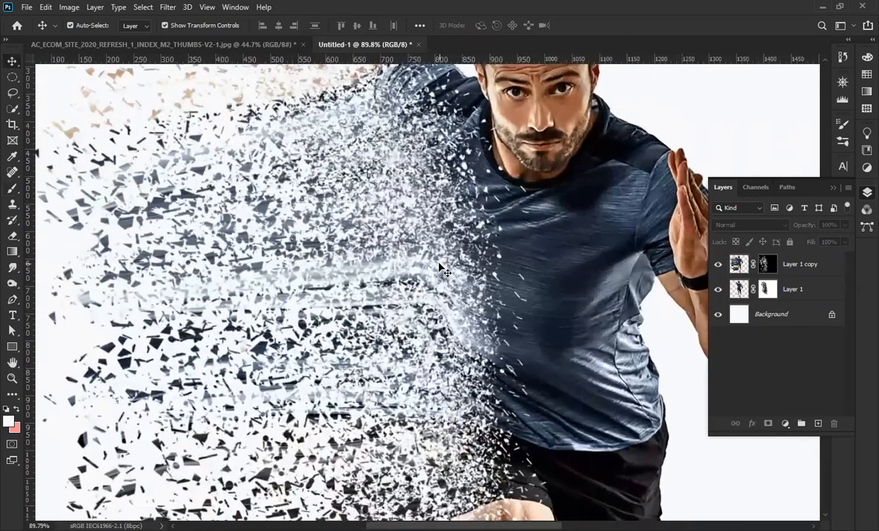
{"action": "scroll", "coordinate": [439, 267], "scroll_direction": "down", "scroll_amount": 5}
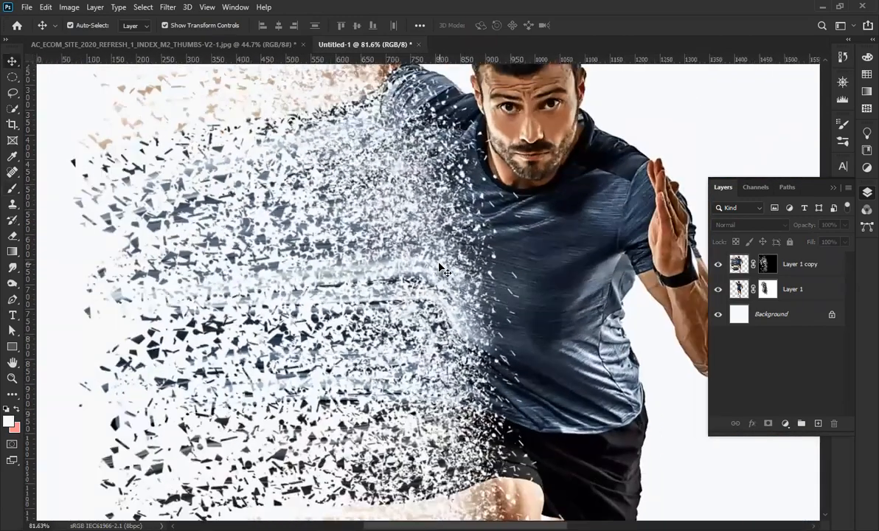
{"action": "scroll", "coordinate": [440, 269], "scroll_direction": "down", "scroll_amount": 2}
{"action": "scroll", "coordinate": [440, 267], "scroll_direction": "up", "scroll_amount": 2}
{"action": "scroll", "coordinate": [439, 267], "scroll_direction": "down", "scroll_amount": 3}
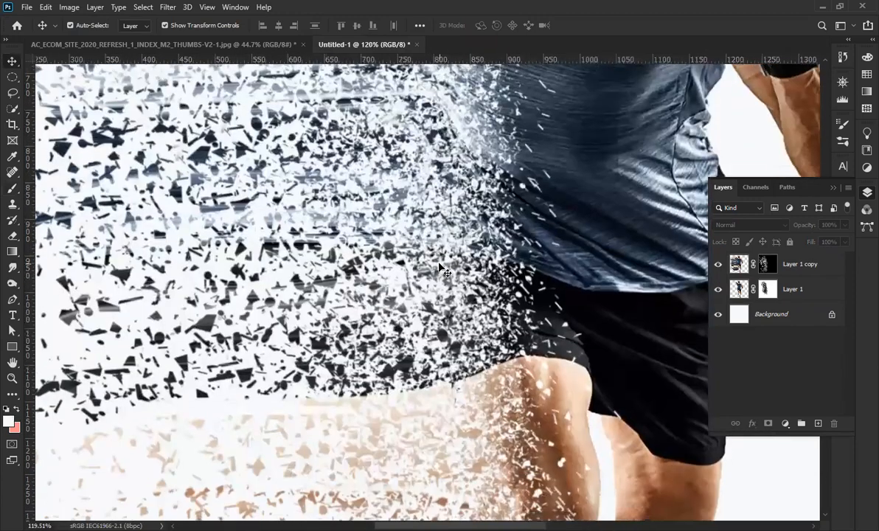
{"action": "scroll", "coordinate": [439, 267], "scroll_direction": "down", "scroll_amount": 4}
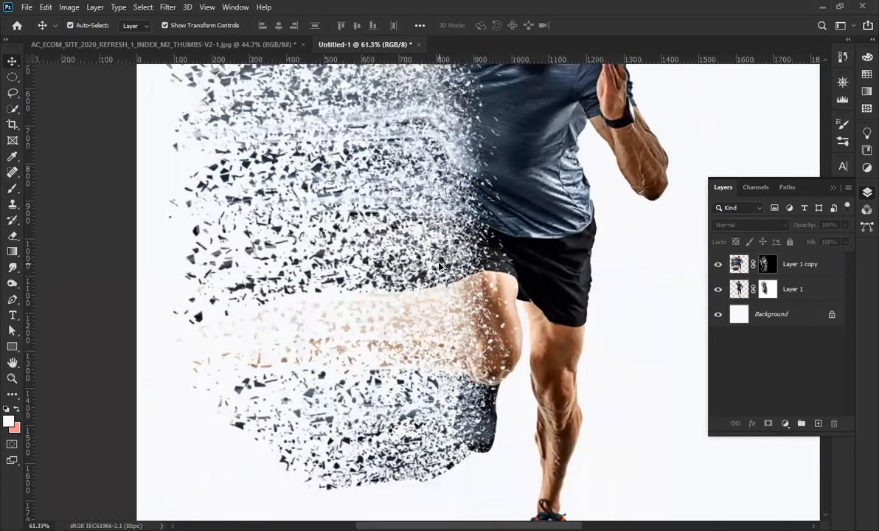
{"action": "scroll", "coordinate": [432, 329], "scroll_direction": "up", "scroll_amount": 3}
{"action": "scroll", "coordinate": [432, 329], "scroll_direction": "down", "scroll_amount": 3}
{"action": "scroll", "coordinate": [435, 263], "scroll_direction": "up", "scroll_amount": 4}
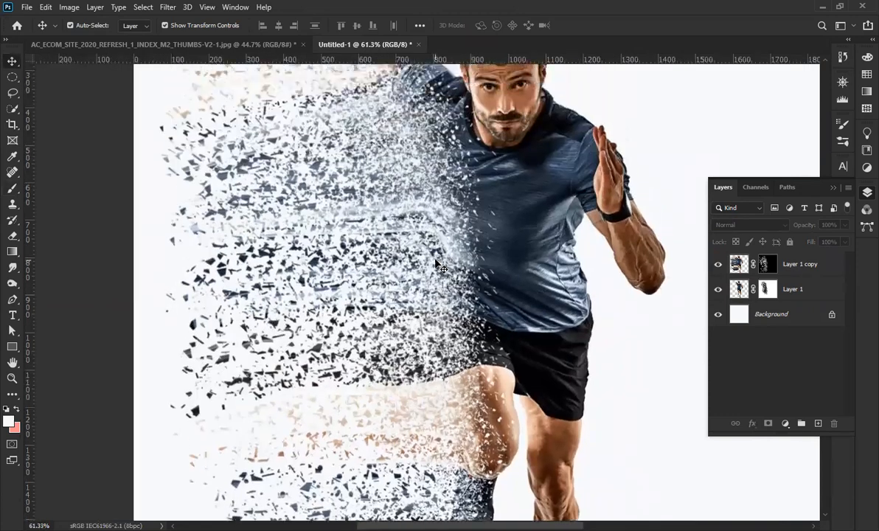
{"action": "scroll", "coordinate": [435, 263], "scroll_direction": "up", "scroll_amount": 1}
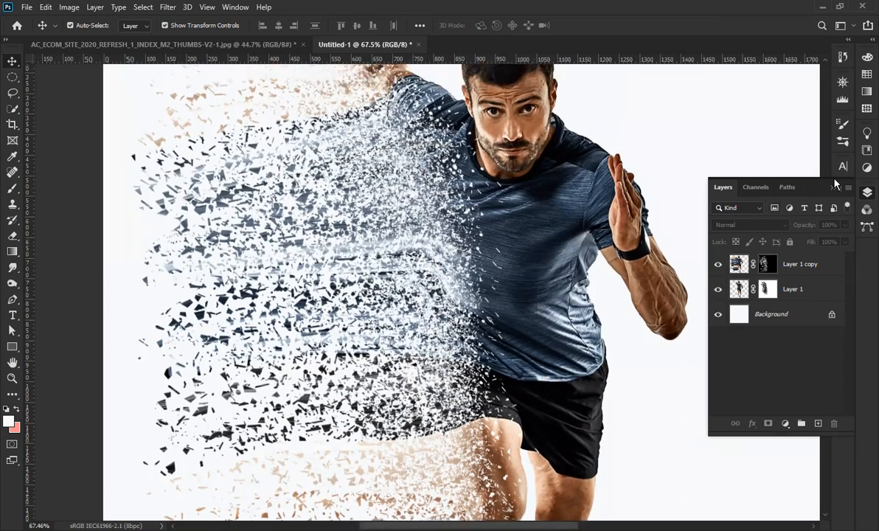
{"action": "left_click", "coordinate": [834, 186]}
{"action": "scroll", "coordinate": [661, 233], "scroll_direction": "up", "scroll_amount": 1}
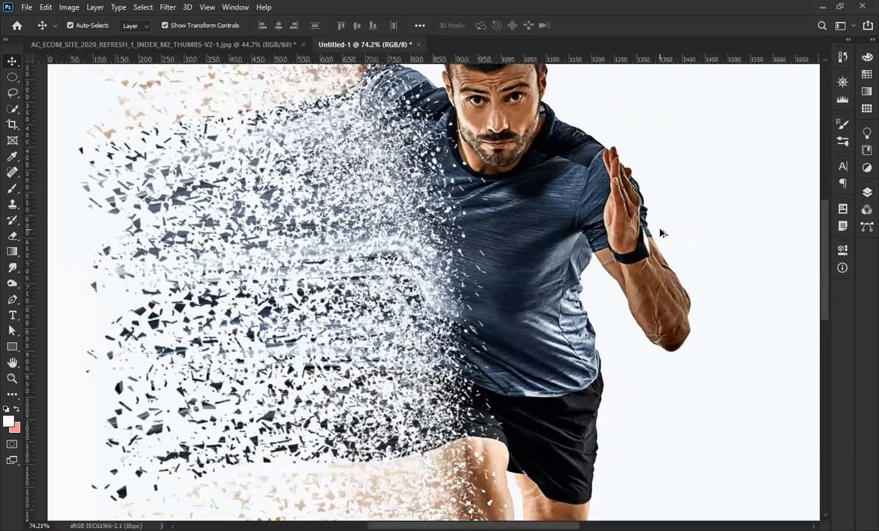